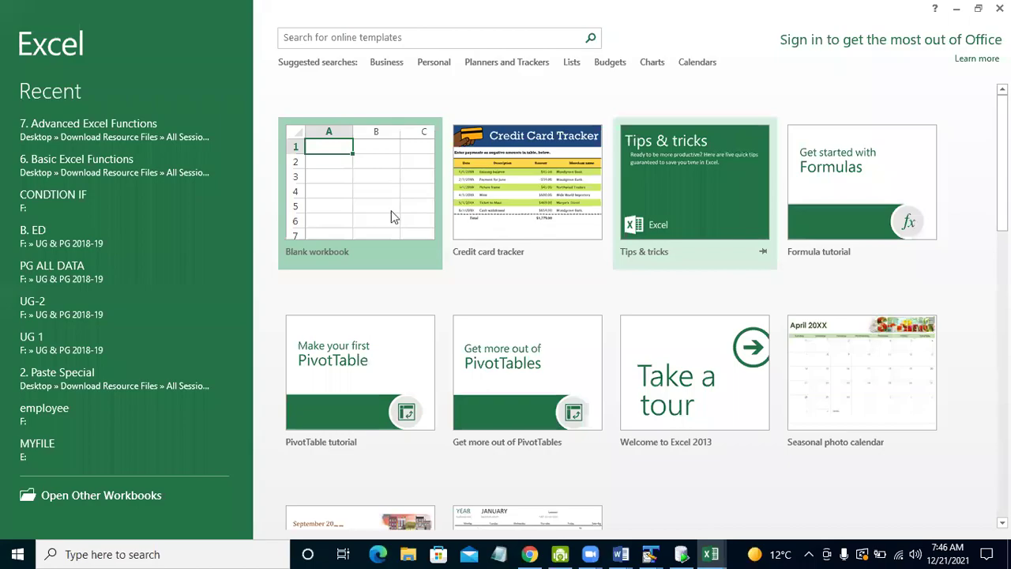
Create a new blank workbook (Book1) from the Excel start screen.
click(371, 210)
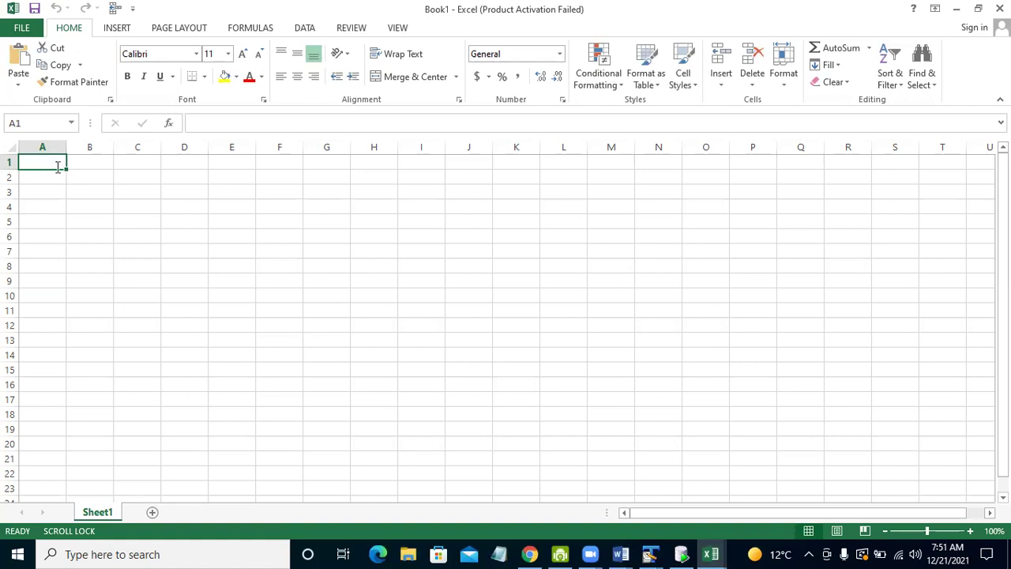
Enter PRODUCT ID in A1 and PRODUCT NAME in B1, widening columns A and B to fit.
text(PRODUCT ID)
click(94, 236)
drag(67, 147, 94, 150)
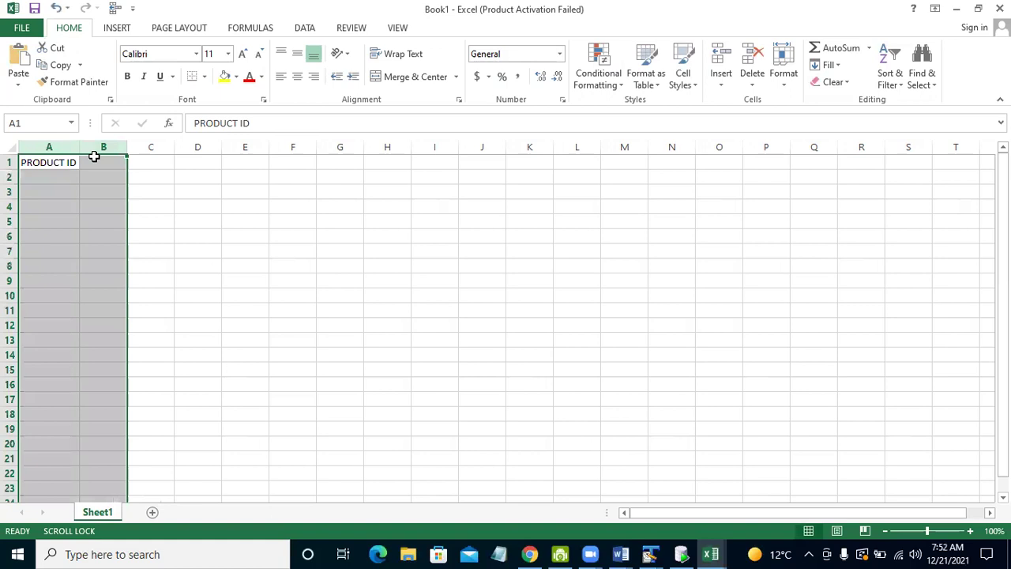
click(94, 159)
text(P)
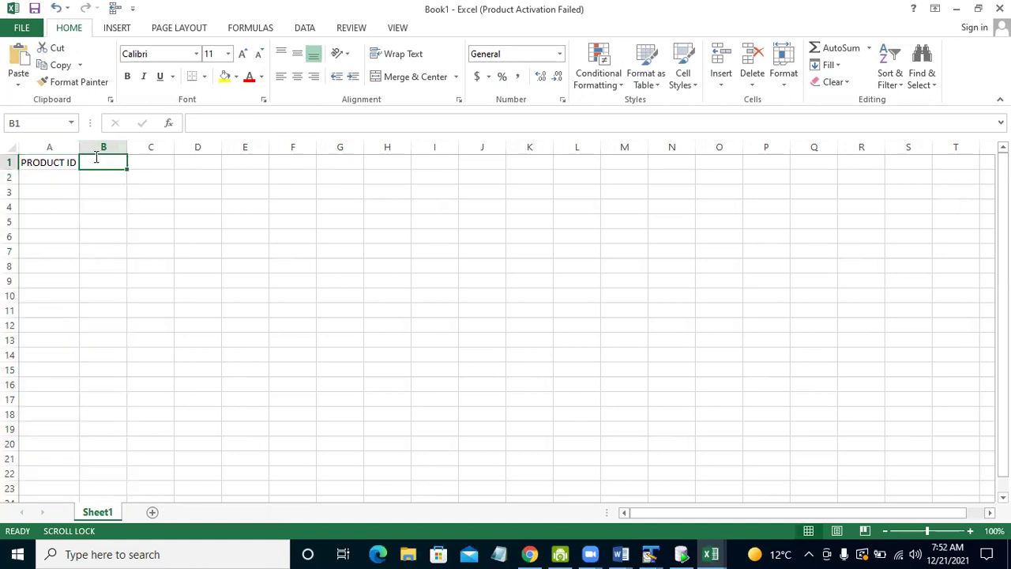
text(RODUCT)
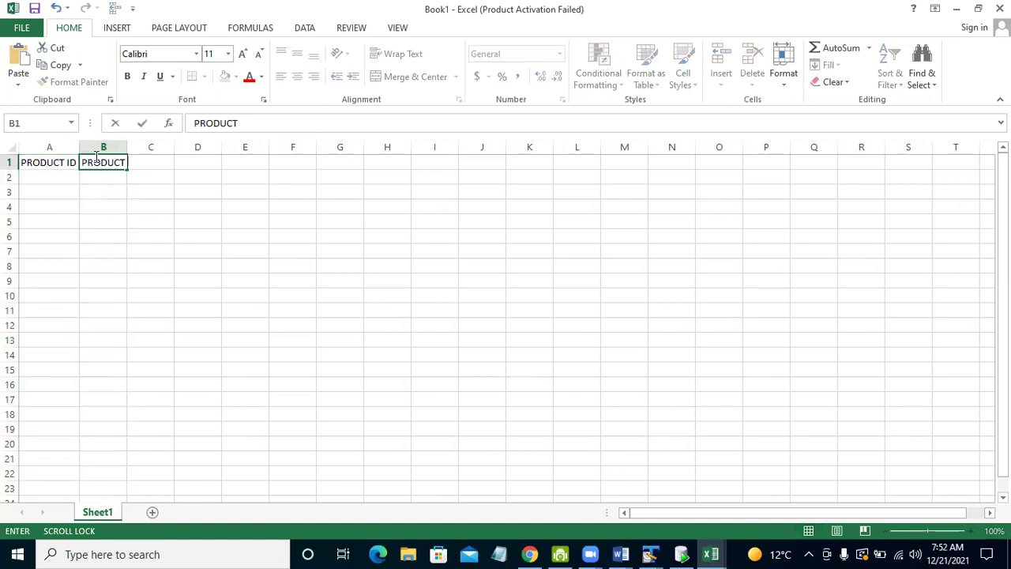
text( N)
text(AME)
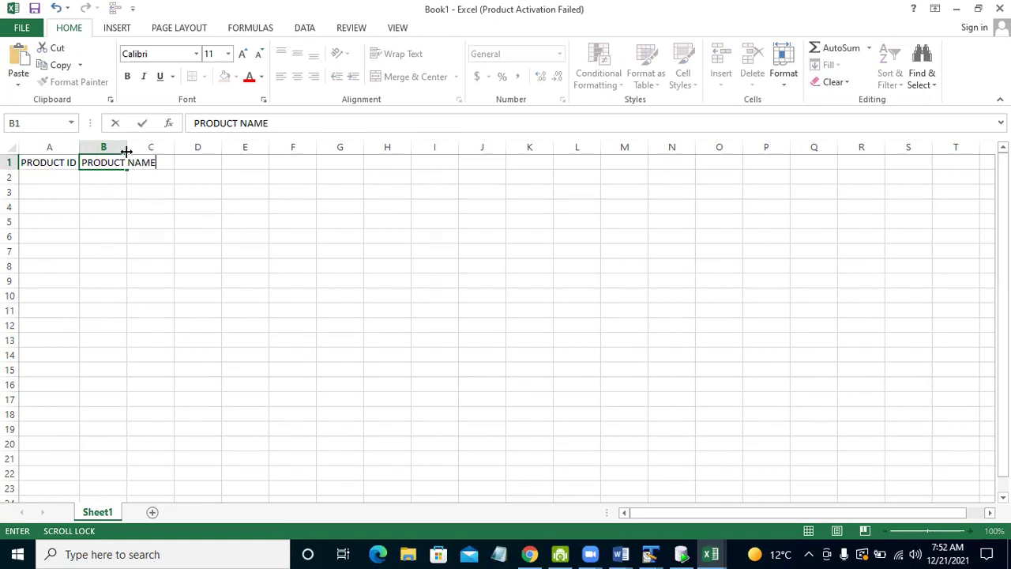
click(293, 236)
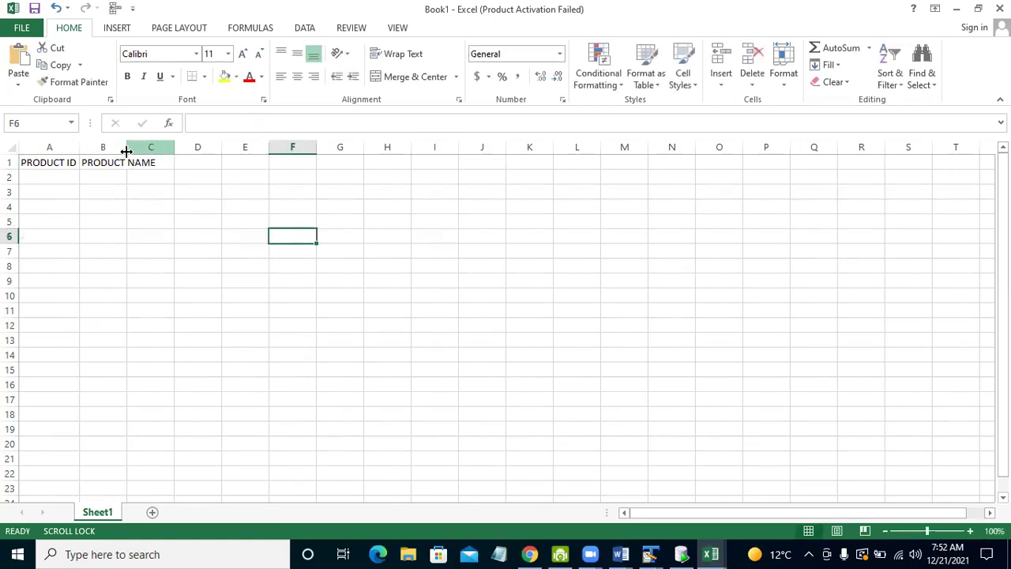
click(186, 168)
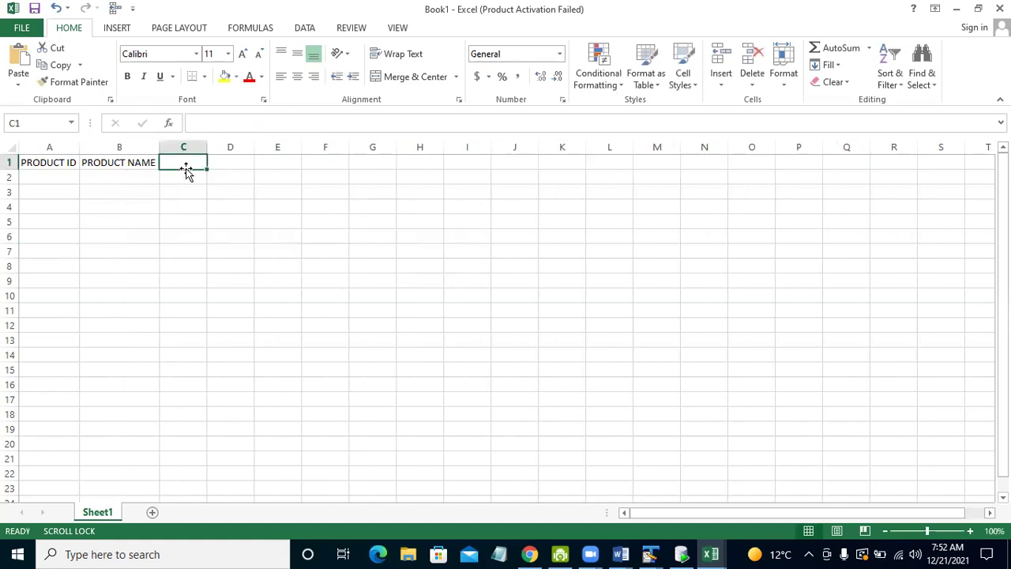
Add the QTY, RATE and TOTAL headings in C1:E1, then select the header row.
text(QTY)
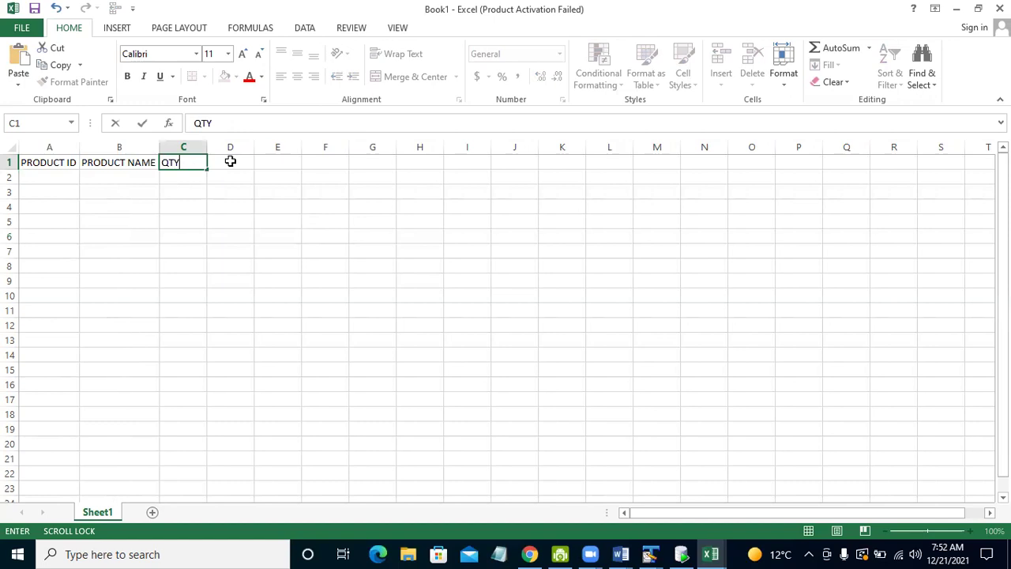
click(230, 161)
text(RATE)
scroll(230, 161, right, 1)
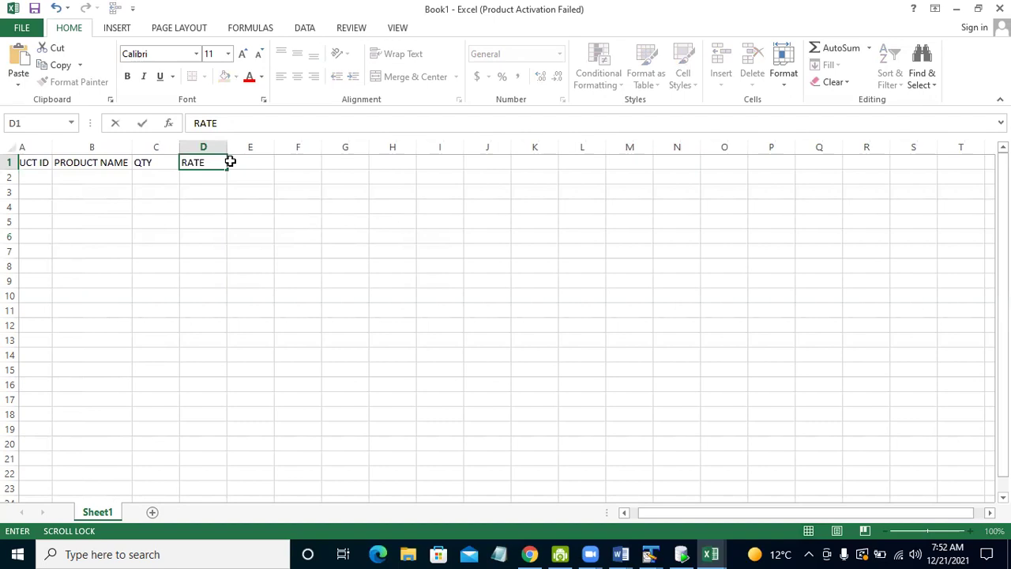
scroll(230, 161, right, 1)
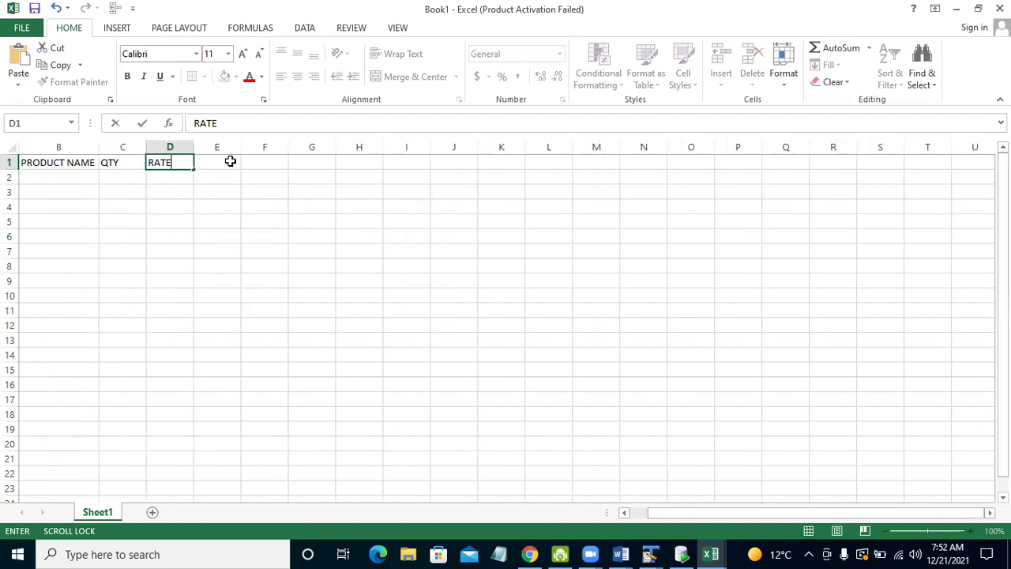
click(230, 162)
text(TOTAL)
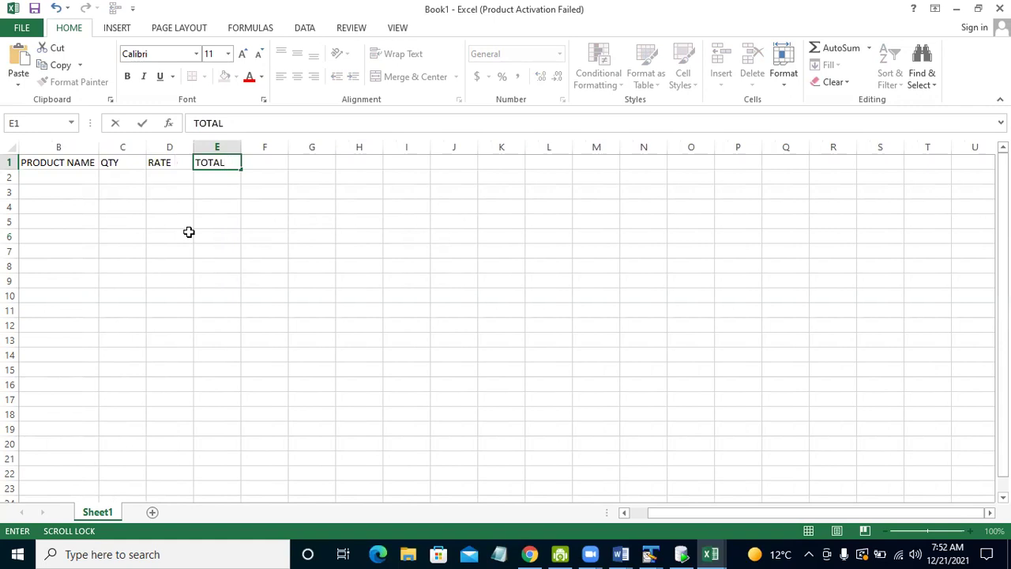
click(189, 232)
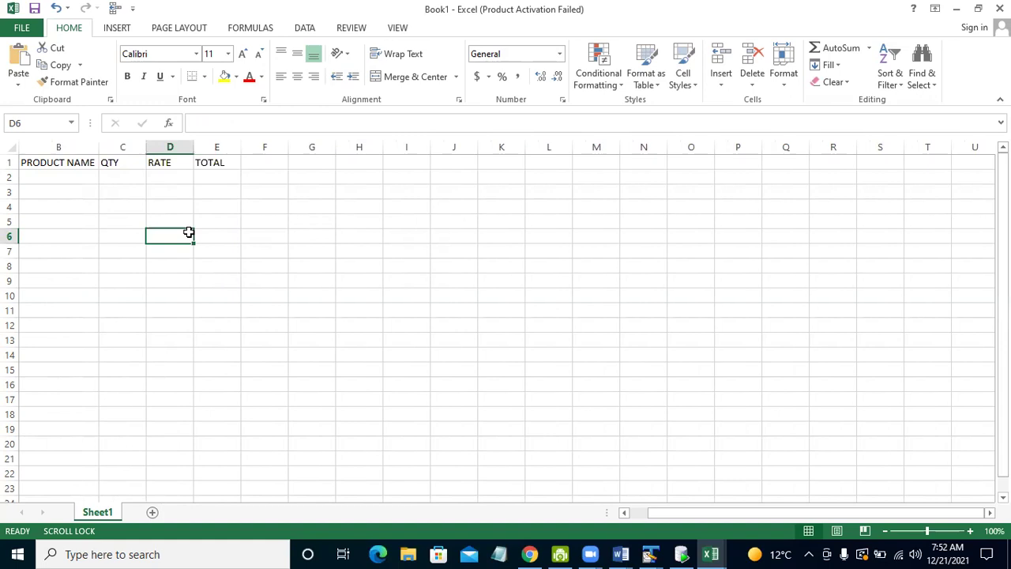
scroll(27, 166, left, 1)
click(27, 176)
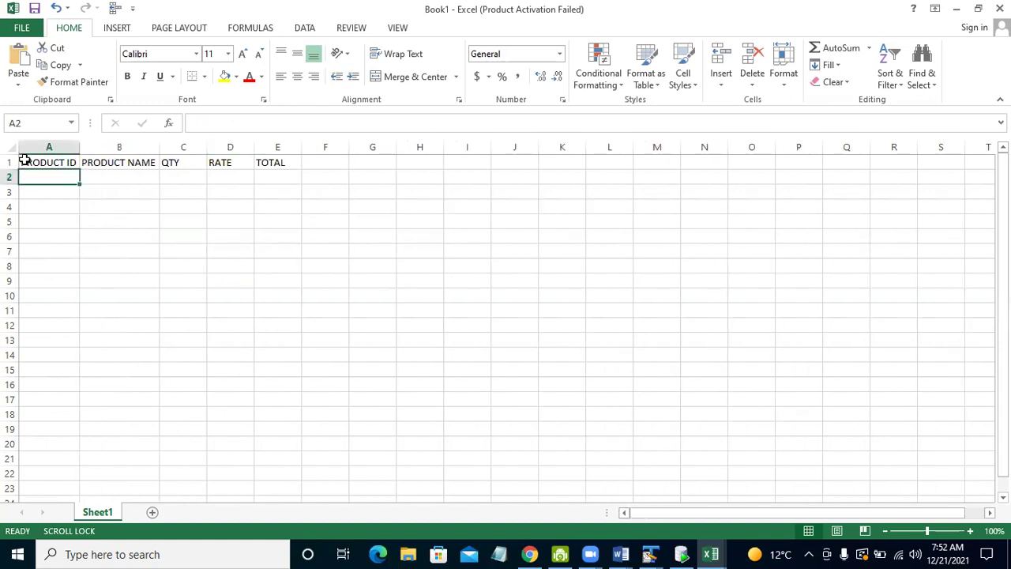
mouse_move(38, 159)
mouse_down()
mouse_move(297, 162)
mouse_move(285, 162)
mouse_up()
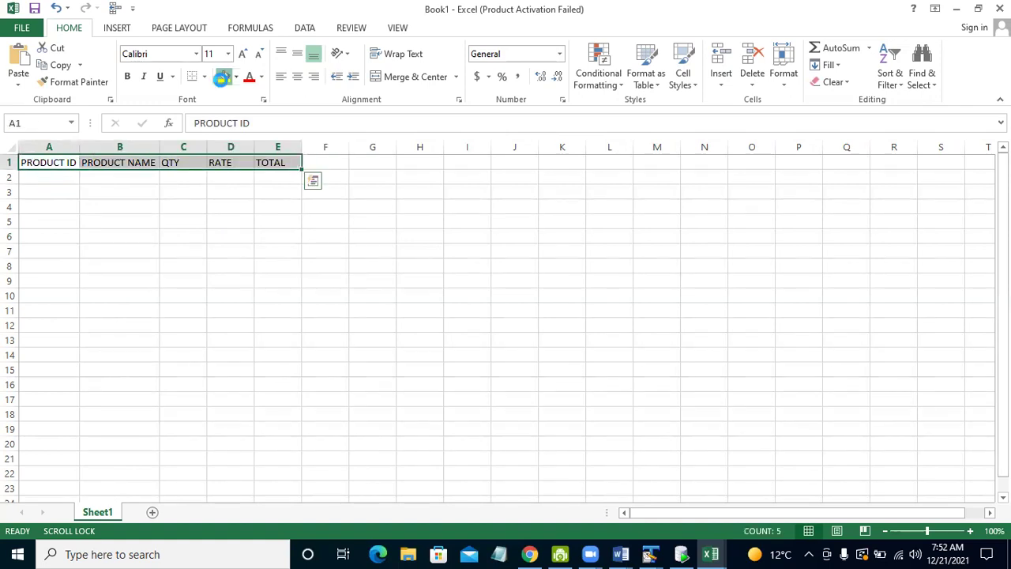
Apply a yellow fill to the header cells A1:E1.
click(224, 77)
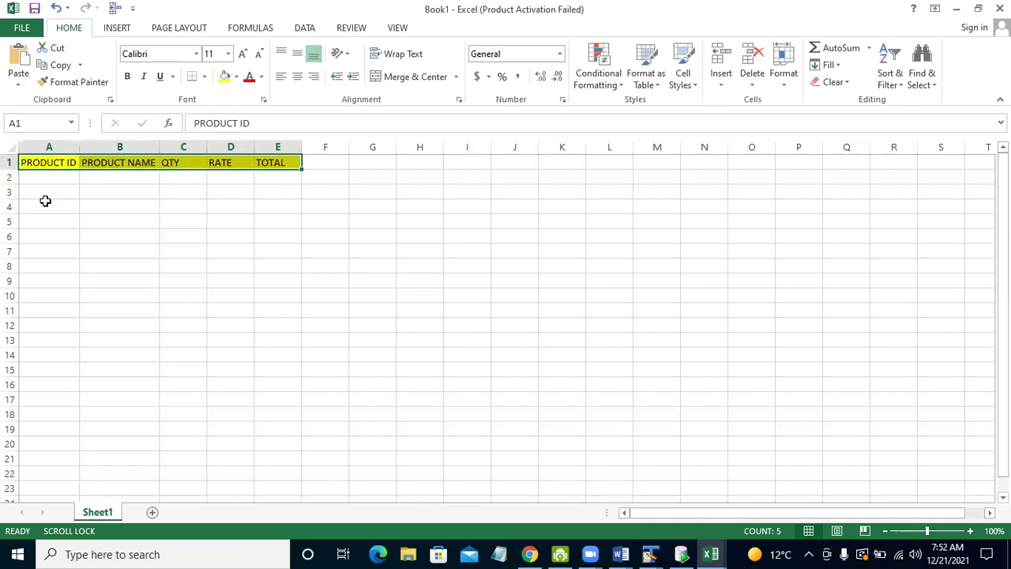
click(58, 177)
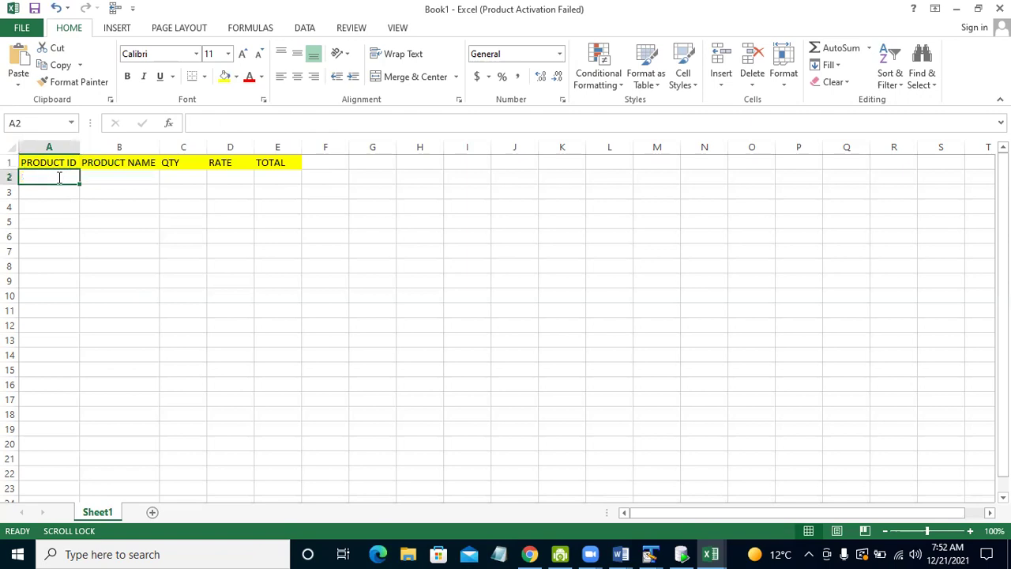
Enter product IDs P001, P002 and P003 in A2:A4.
text(PO)
key(BackSpace)
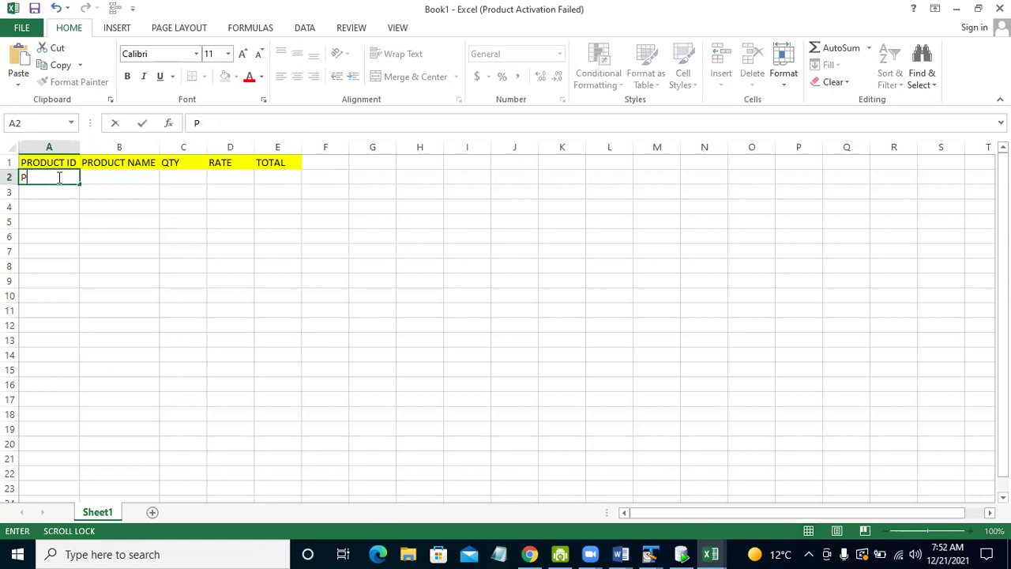
text(001)
scroll(58, 177, down, 1)
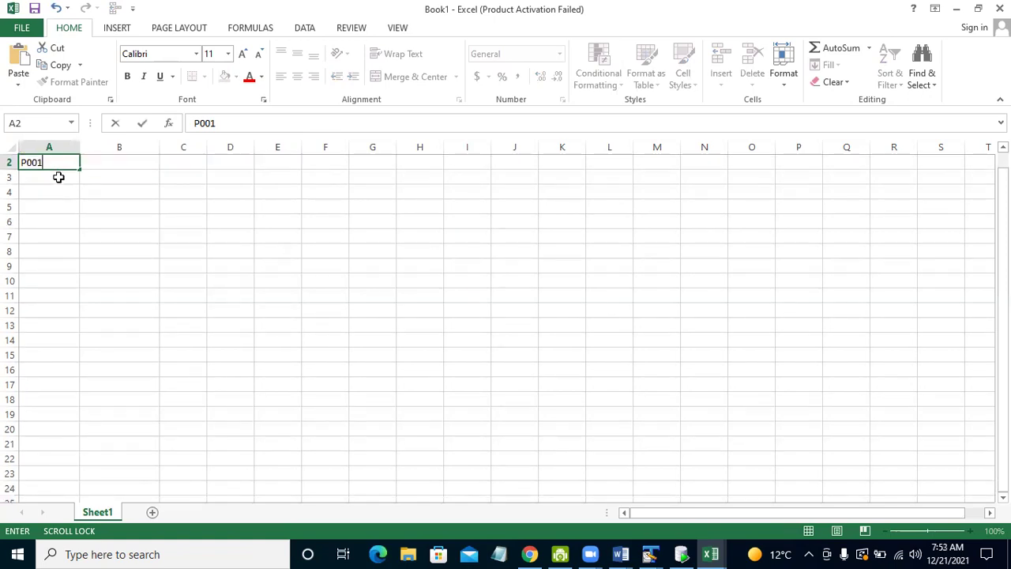
key(Return)
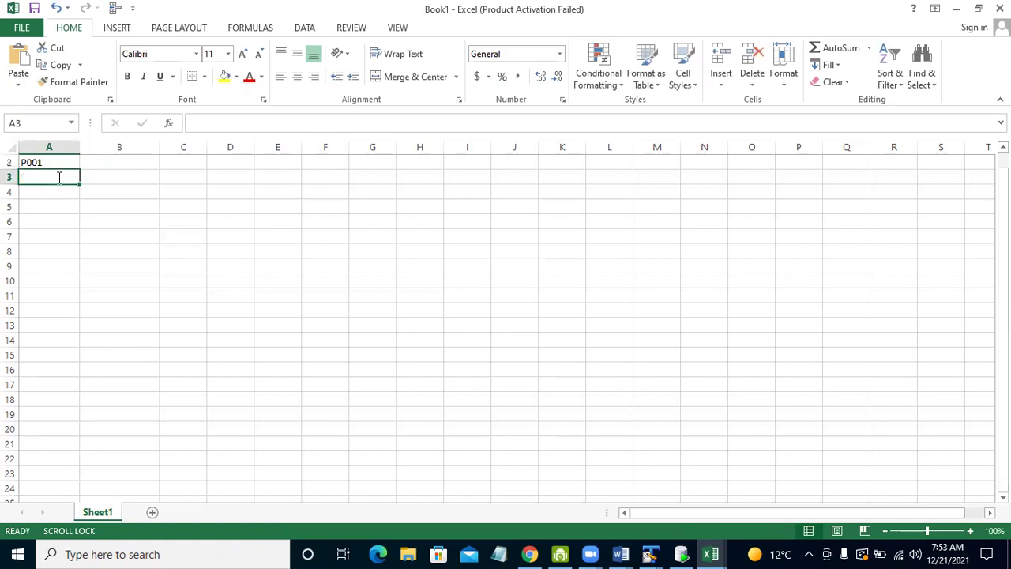
text(P00)
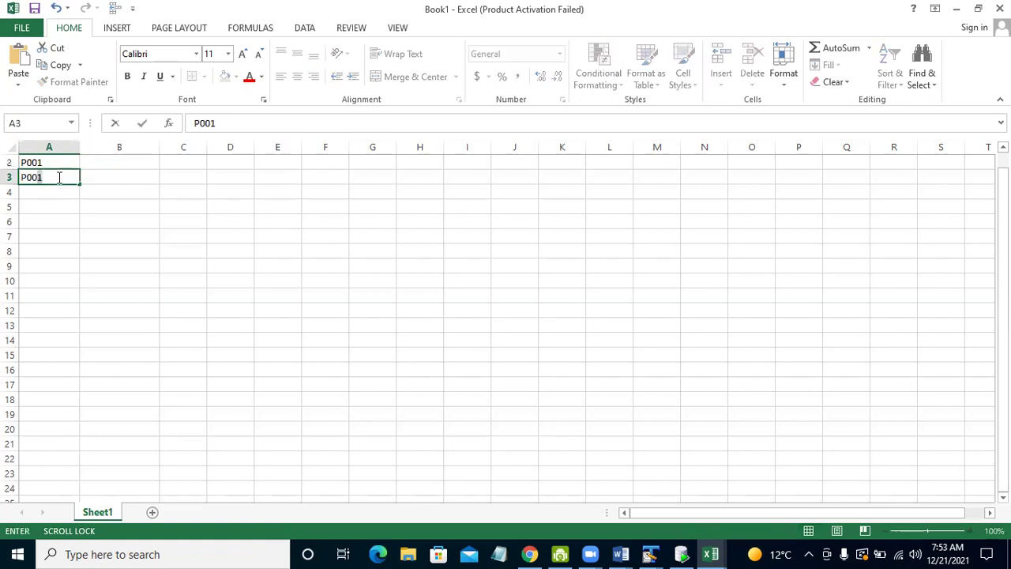
text(2)
key(Return)
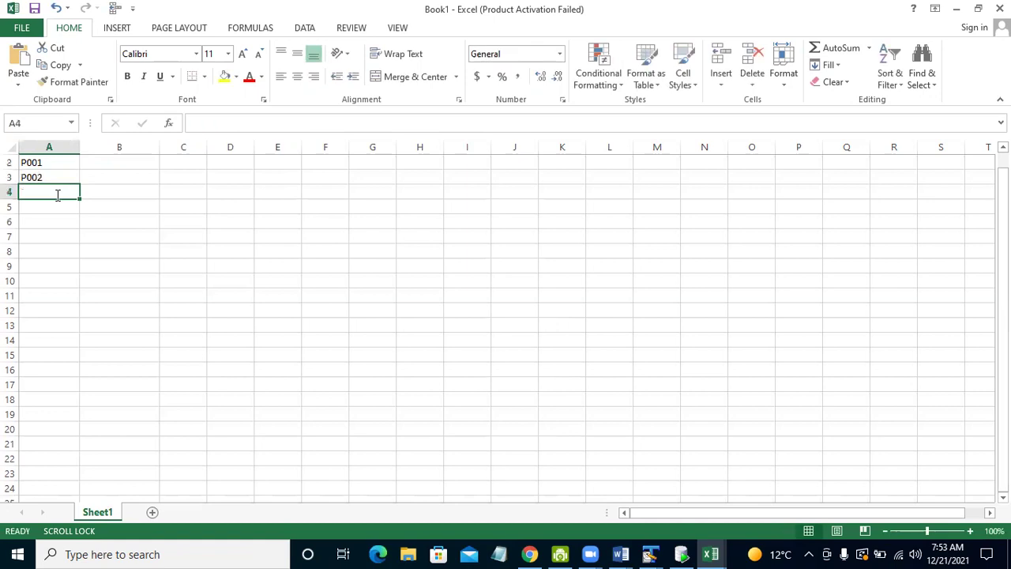
text(P003)
click(52, 206)
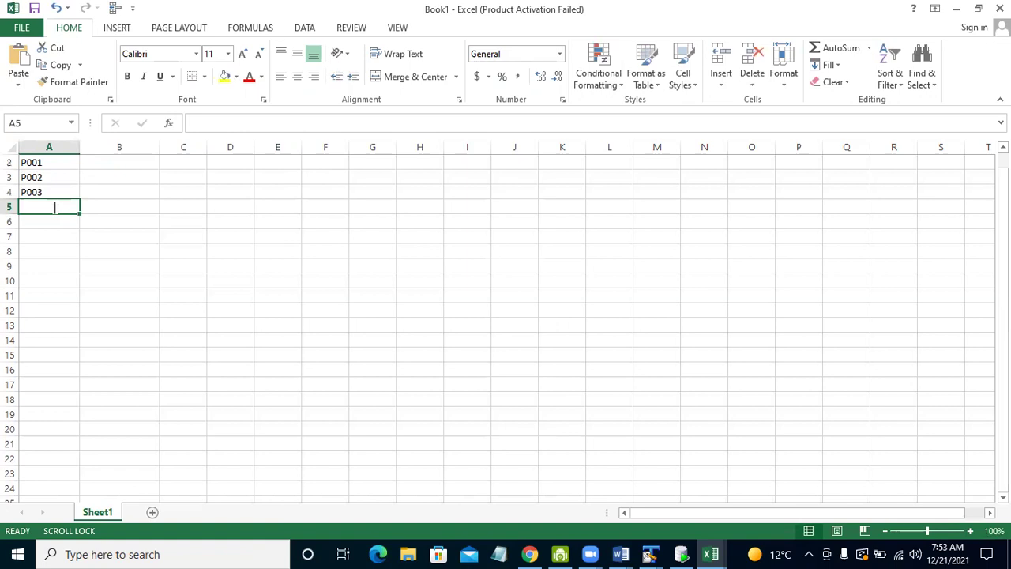
Enter product IDs P004, P005 and P006 in A5:A7.
text(P004)
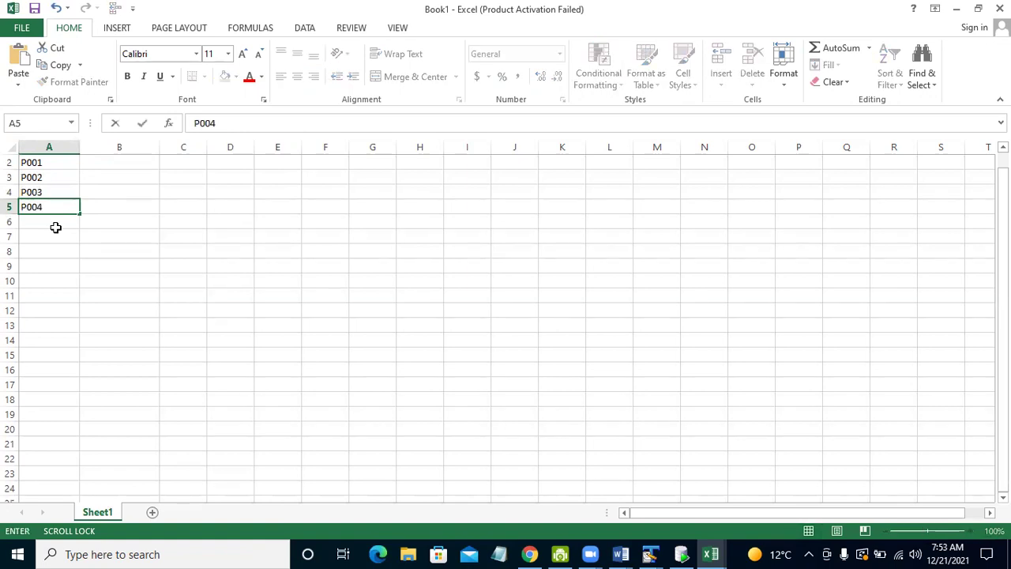
click(56, 229)
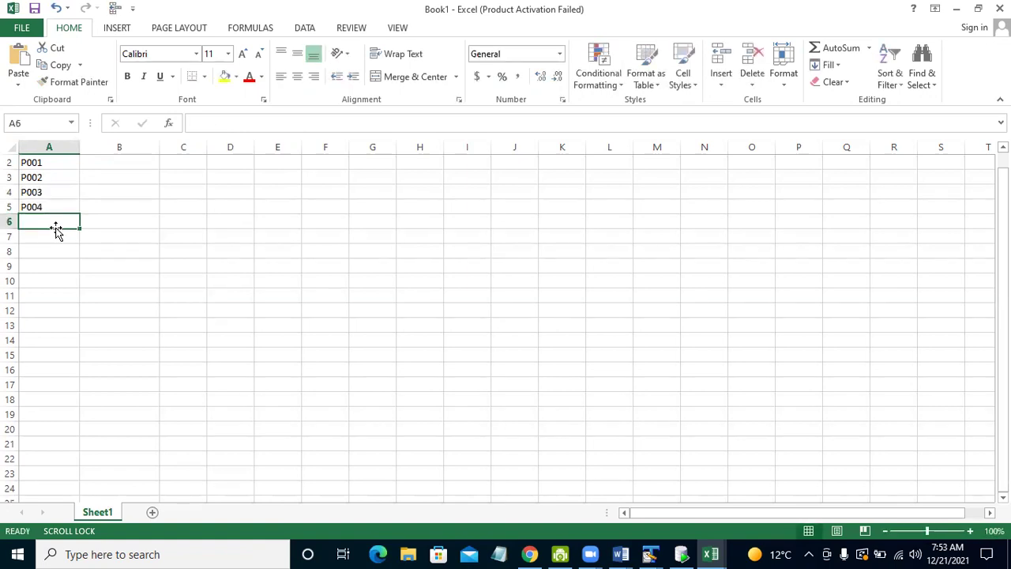
text(P005)
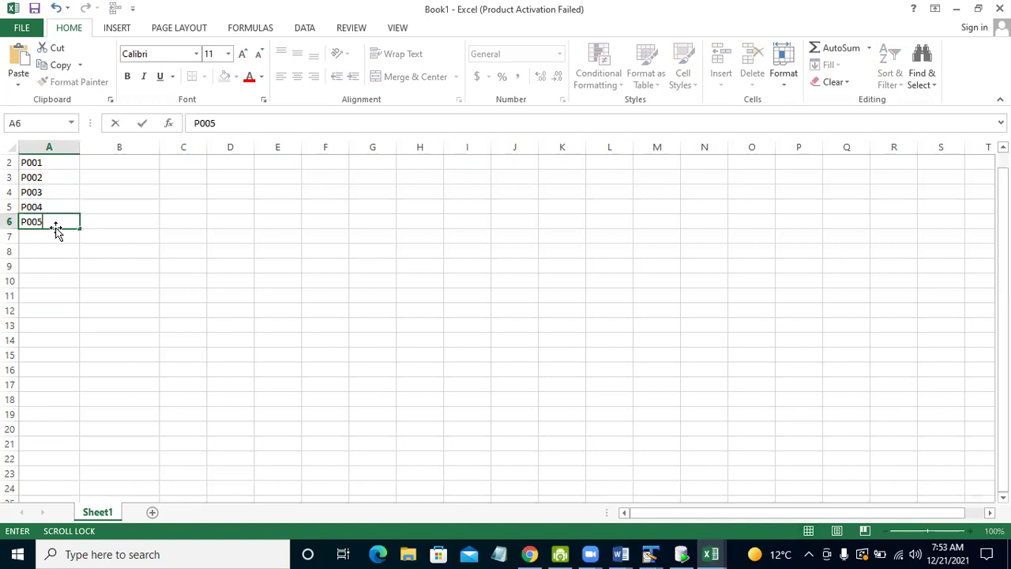
click(39, 242)
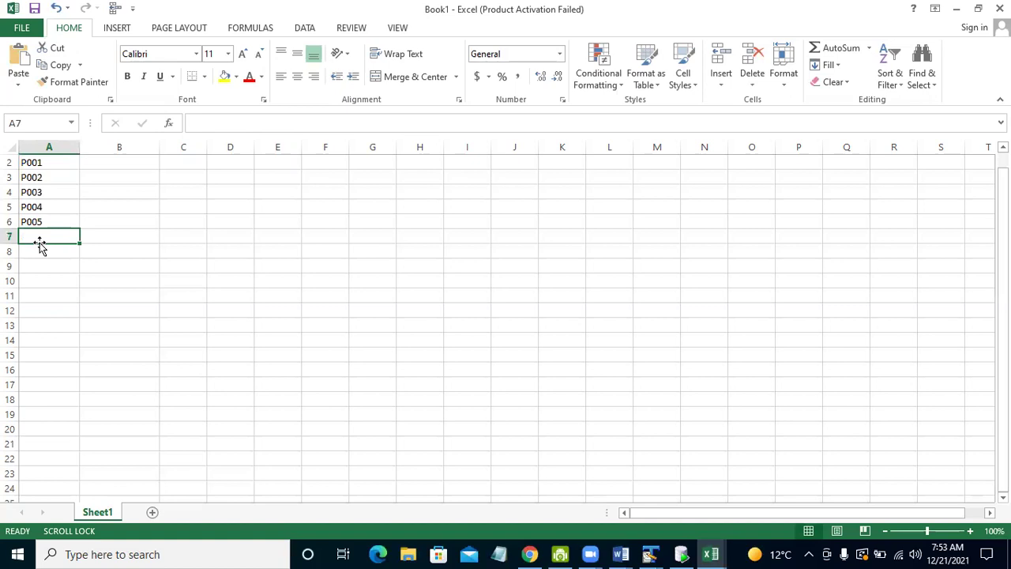
text(P006)
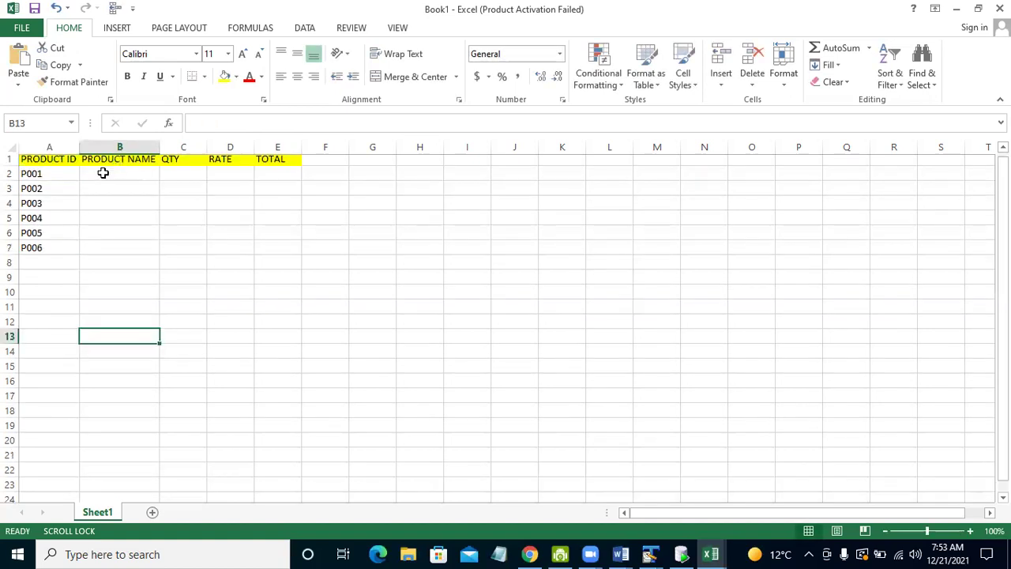
Enter KEYBOARD, MOUSE and HARD DISK in B2:B4.
click(105, 175)
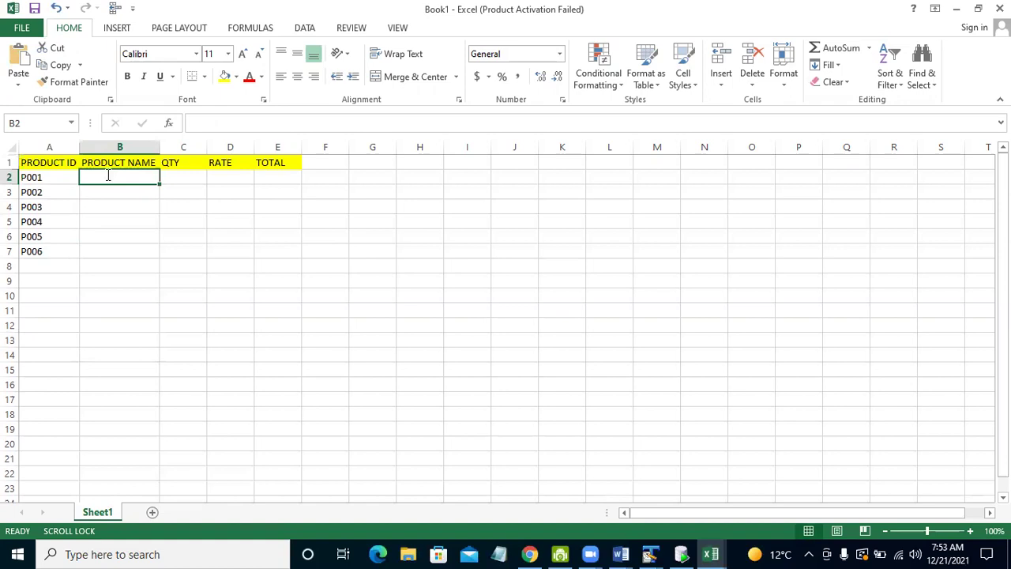
text(KEYBOAR)
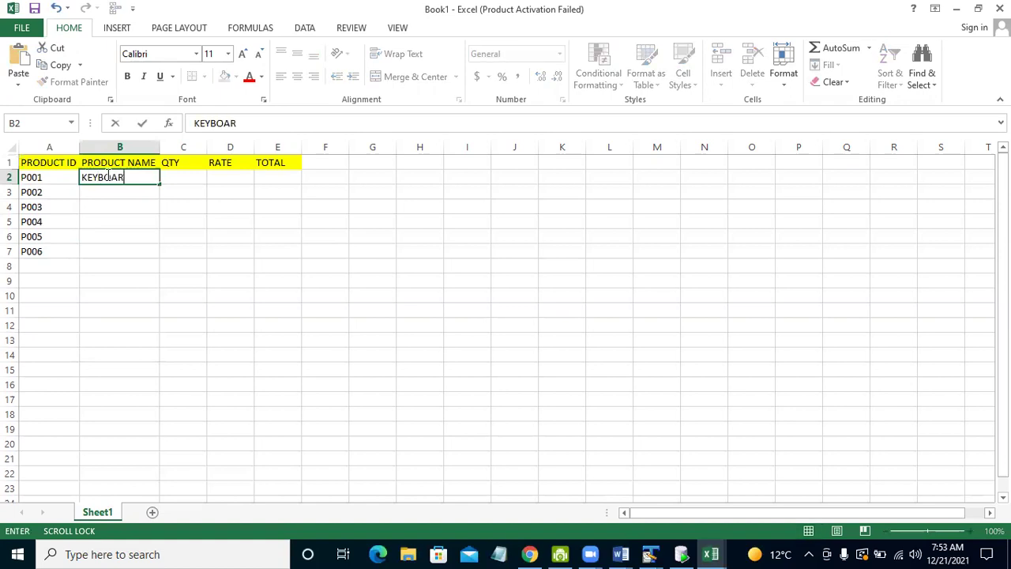
text(D)
key(Return)
text(MOUS)
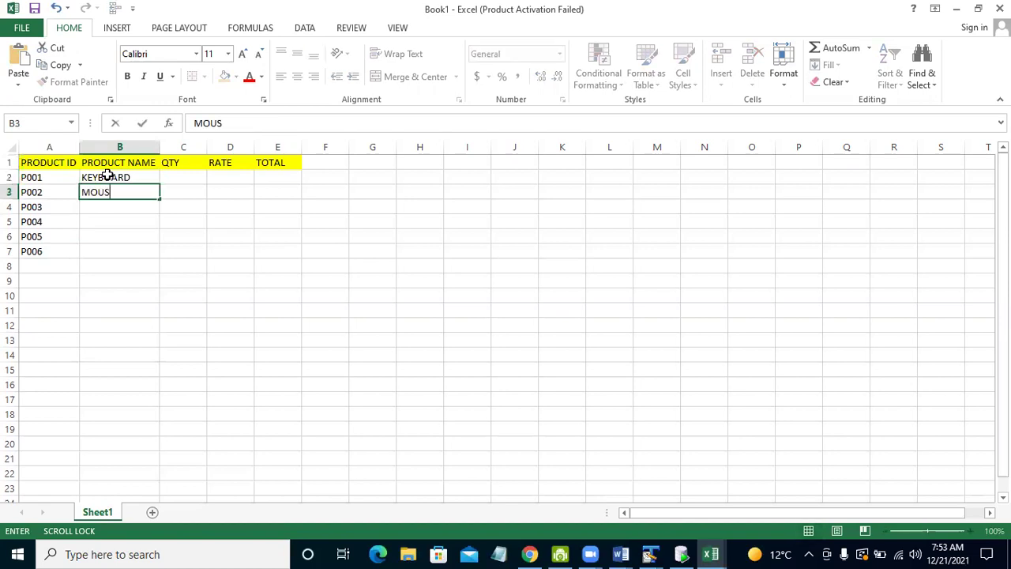
text(E)
key(Return)
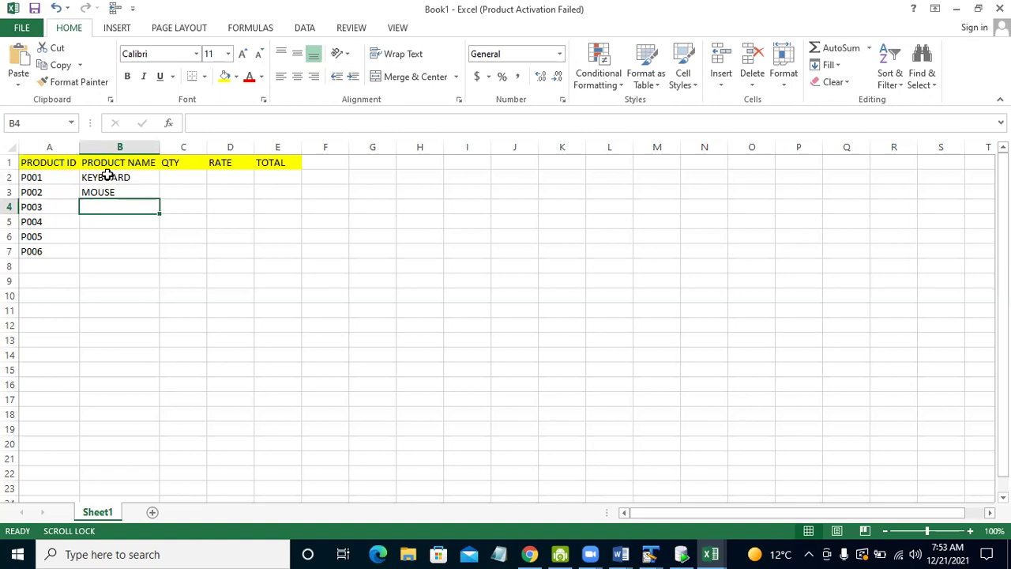
text(HARDDIS)
key(BackSpace)
key(BackSpace)
key(BackSpace)
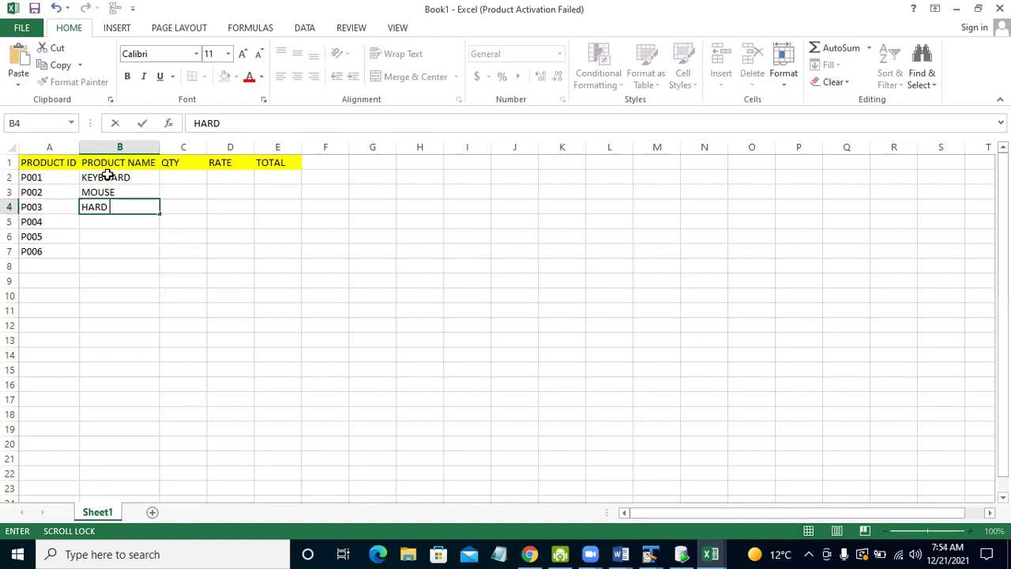
text(DISK)
key(Return)
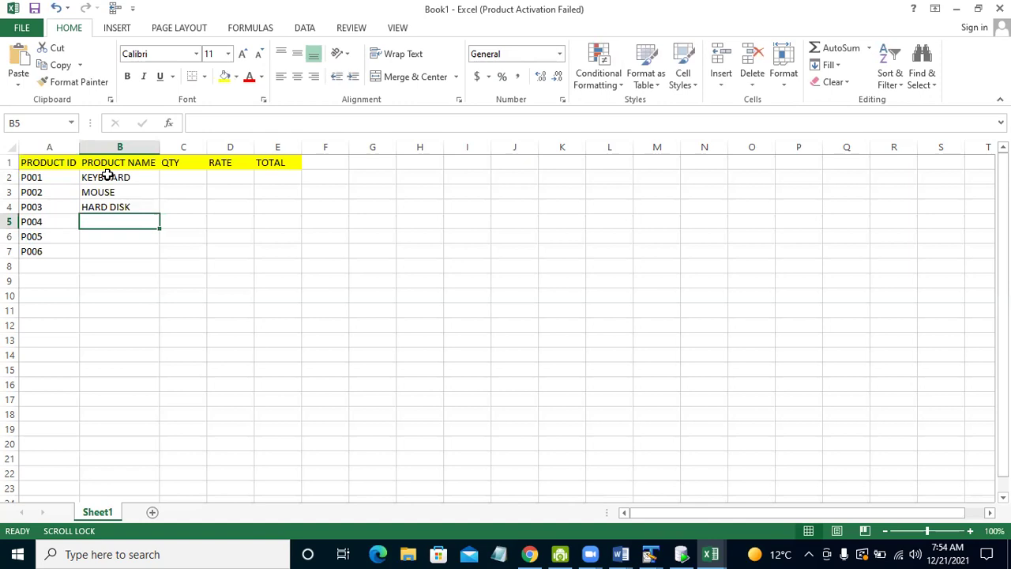
Enter RAM, MICROPHONE and SPEAKER in B5:B7.
text(RAM)
key(Return)
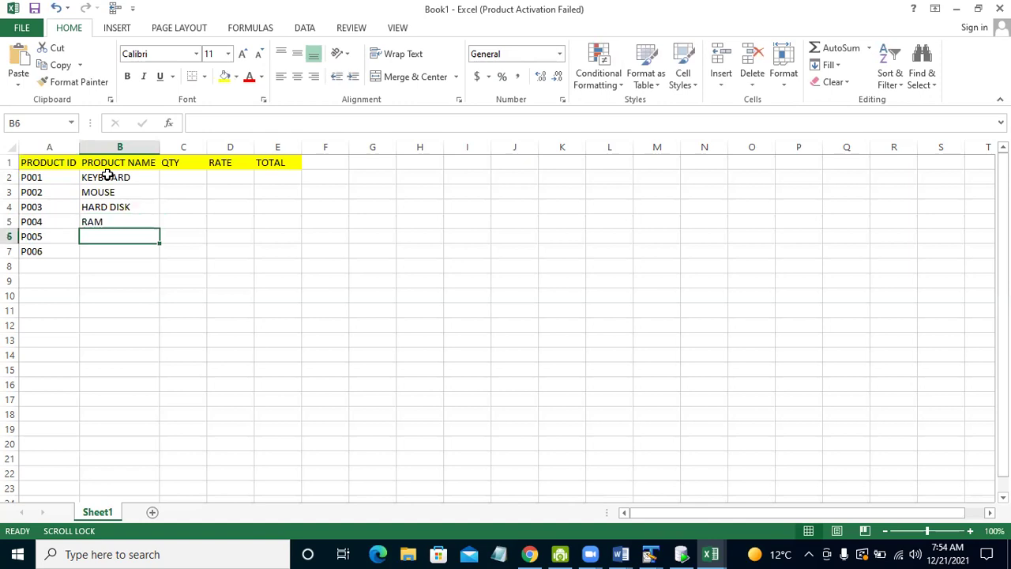
text(MICROPHONE)
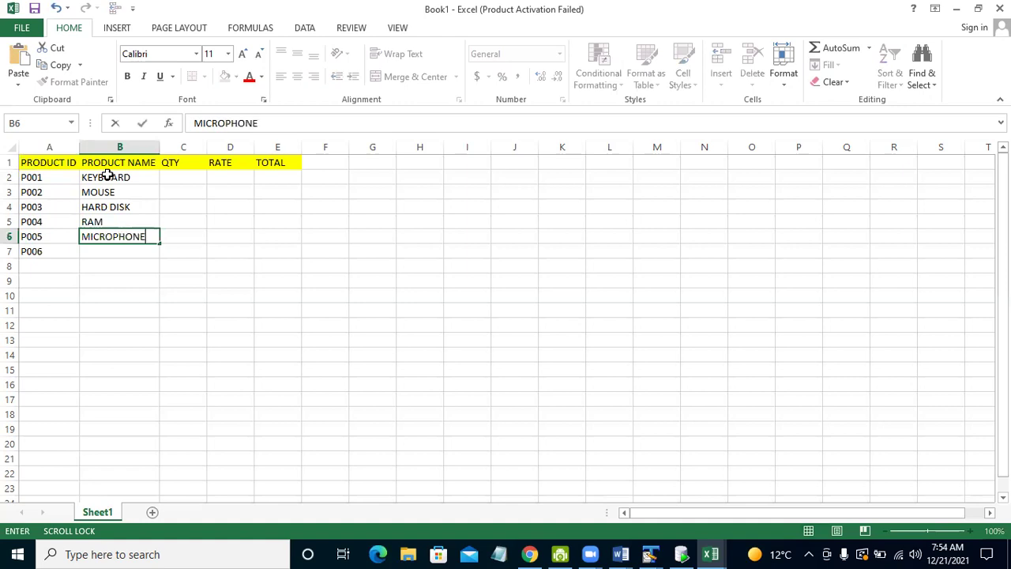
click(123, 255)
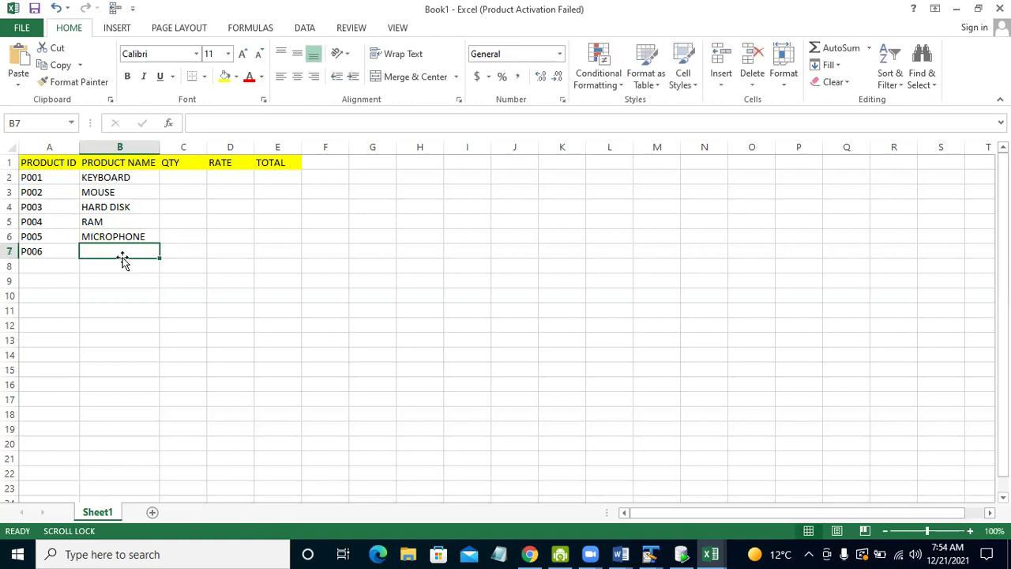
text(SPEAKER)
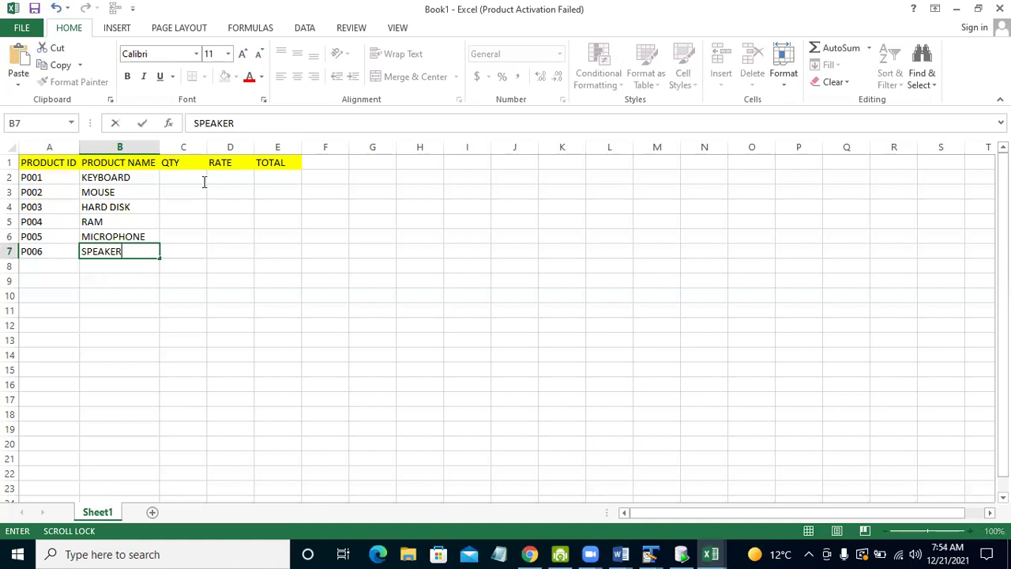
click(203, 182)
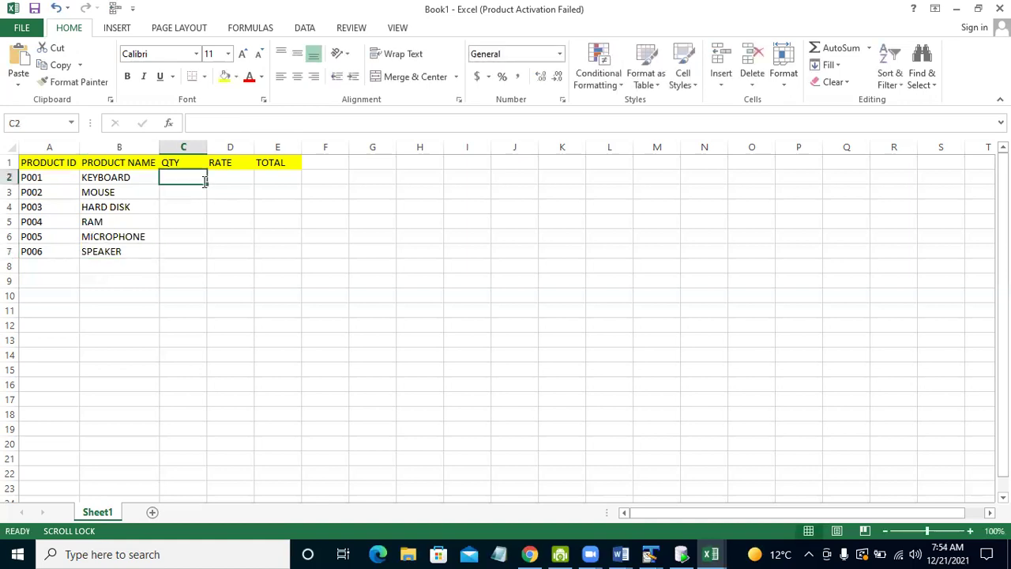
Enter quantities 10, 15 and 12 in C2:C4.
text(10)
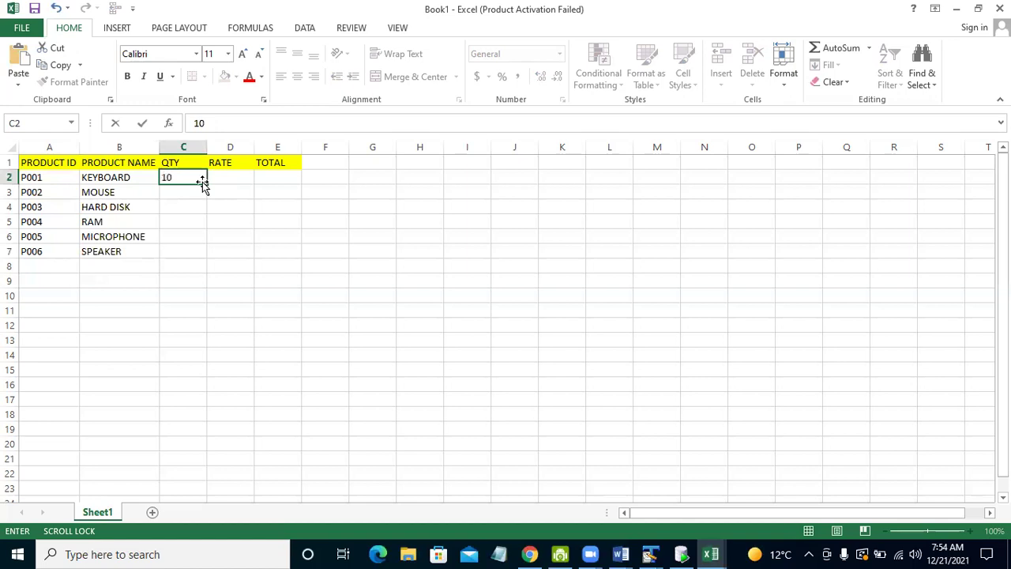
key(Return)
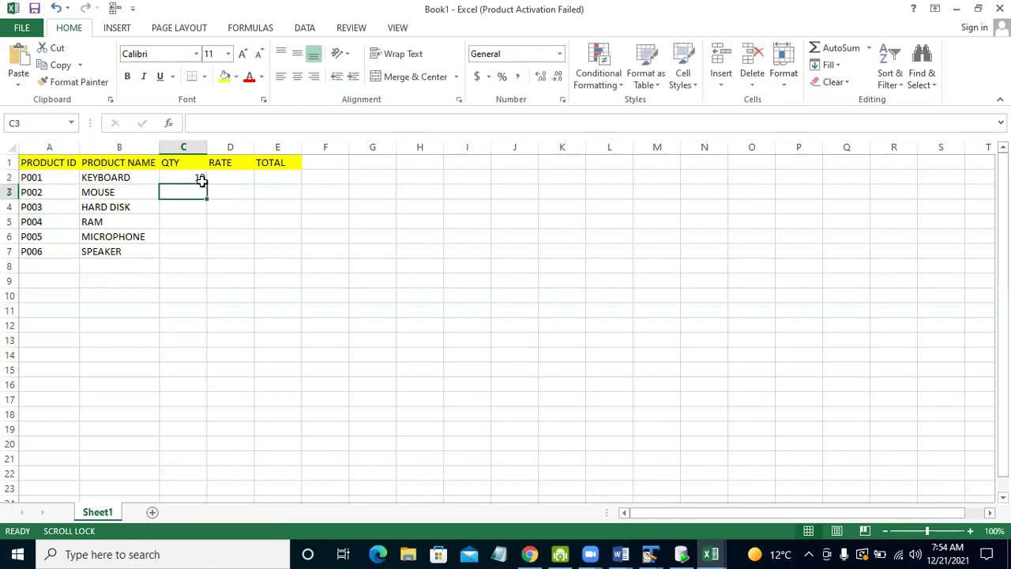
text(15)
key(Return)
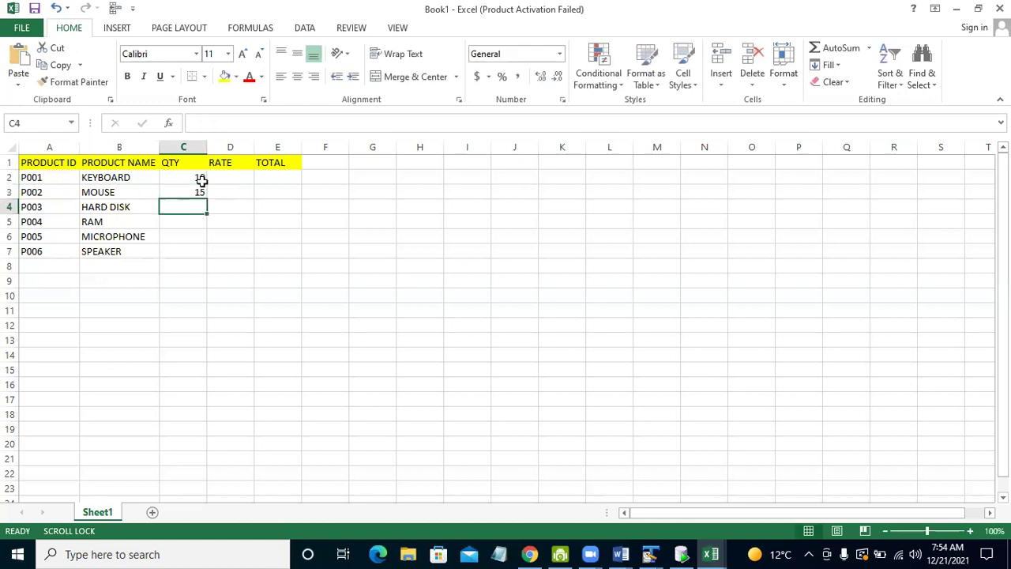
text(12)
key(Return)
Enter quantities 10, 20 and 15 in C5:C7.
text(10)
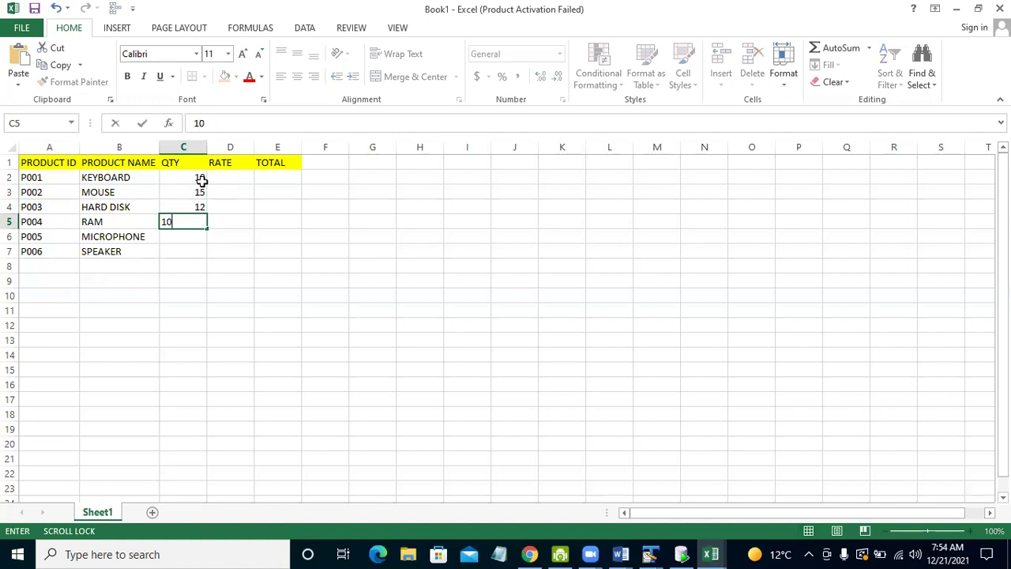
key(Return)
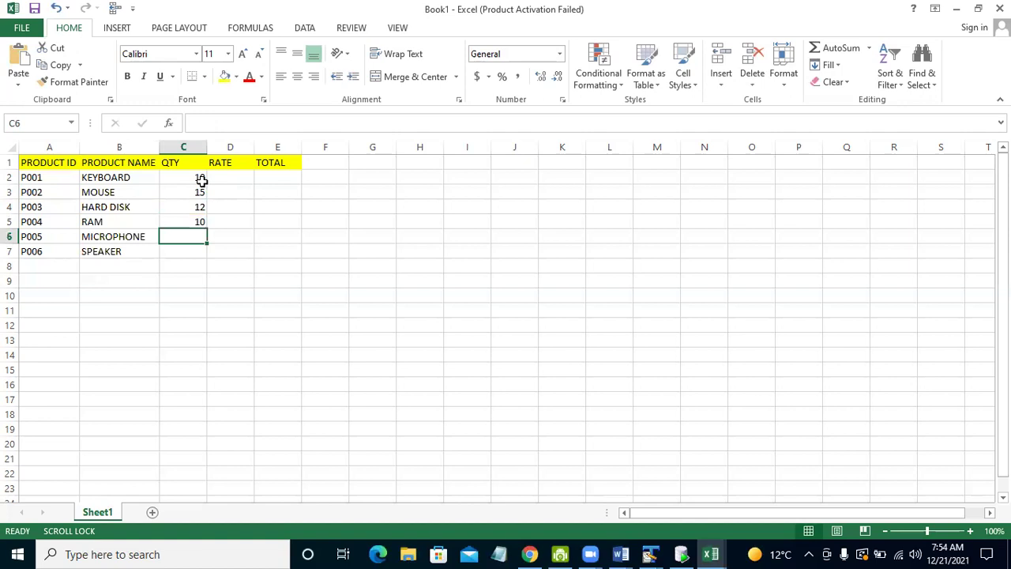
text(20)
key(Return)
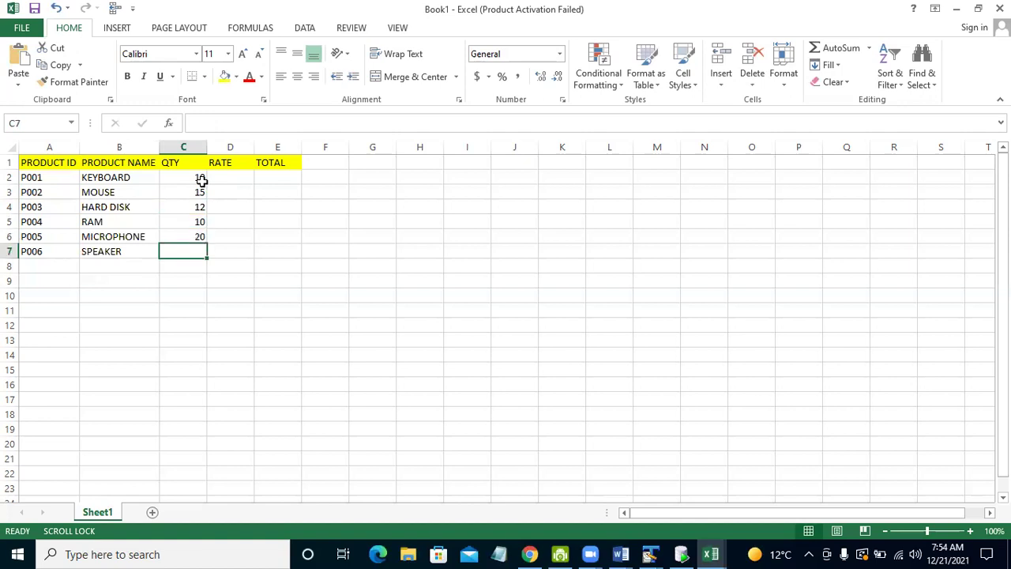
text(15)
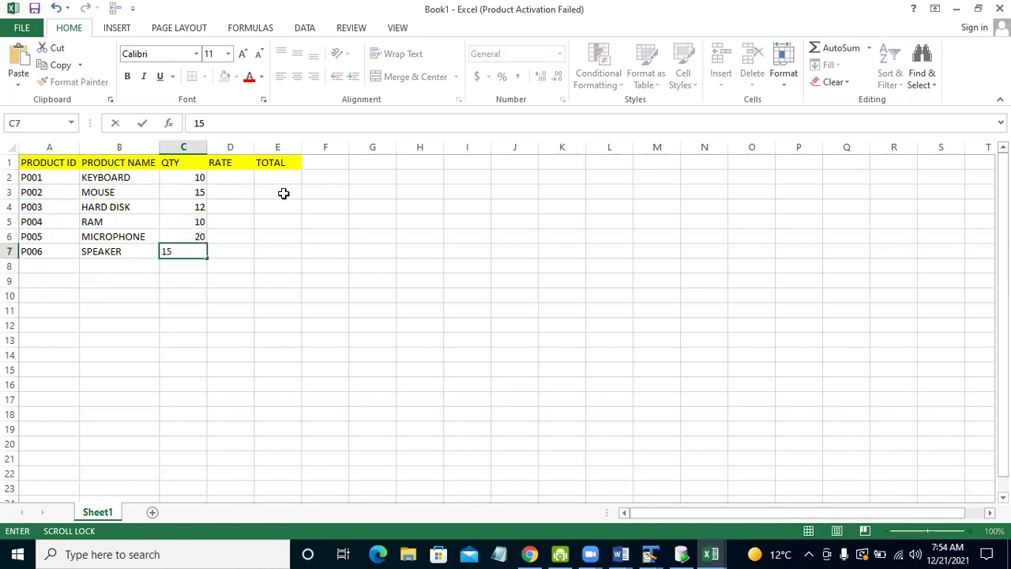
click(286, 221)
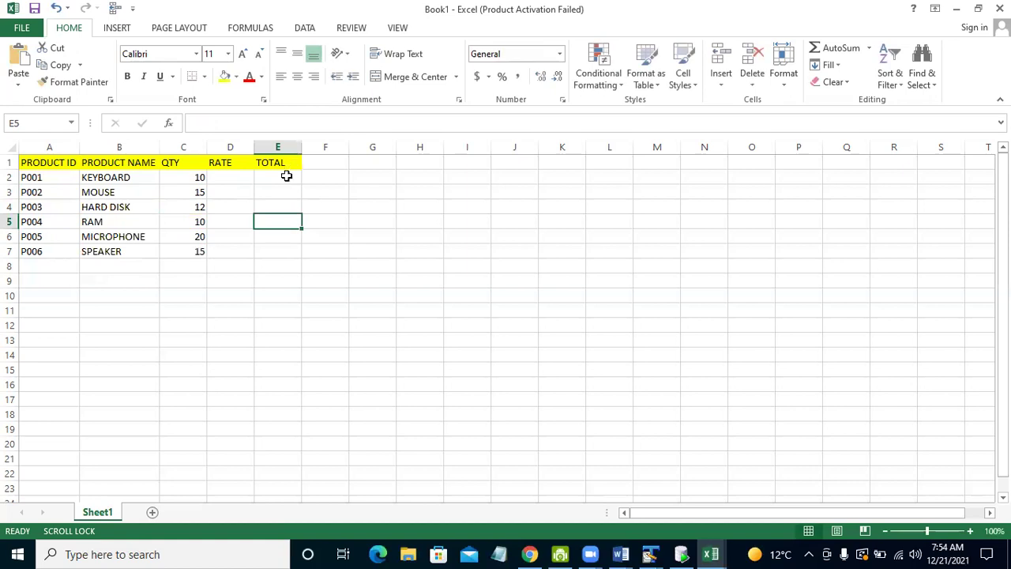
click(287, 168)
Enter rates 210, 160 and 1400 in D2:D4.
click(286, 175)
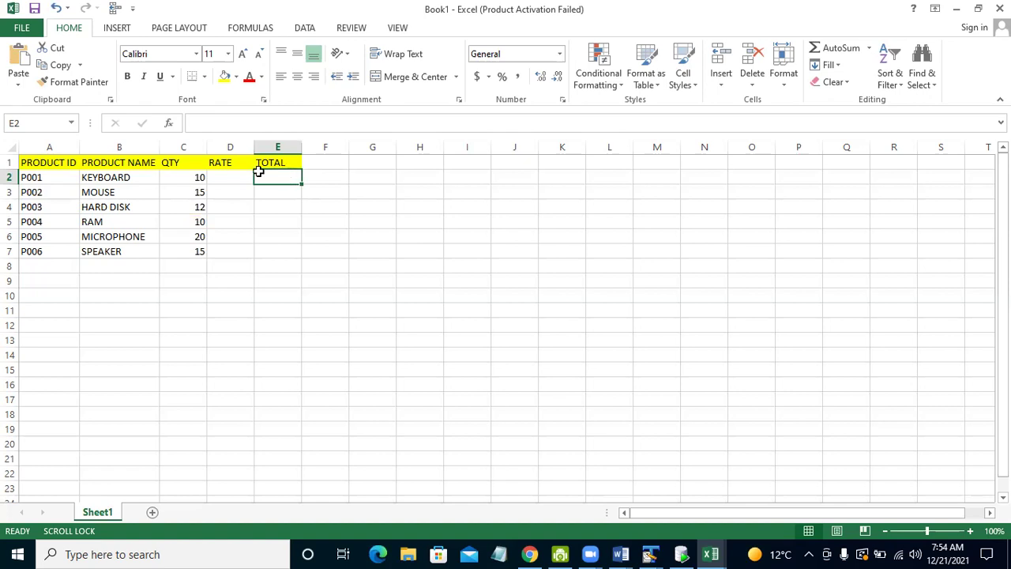
key(Left)
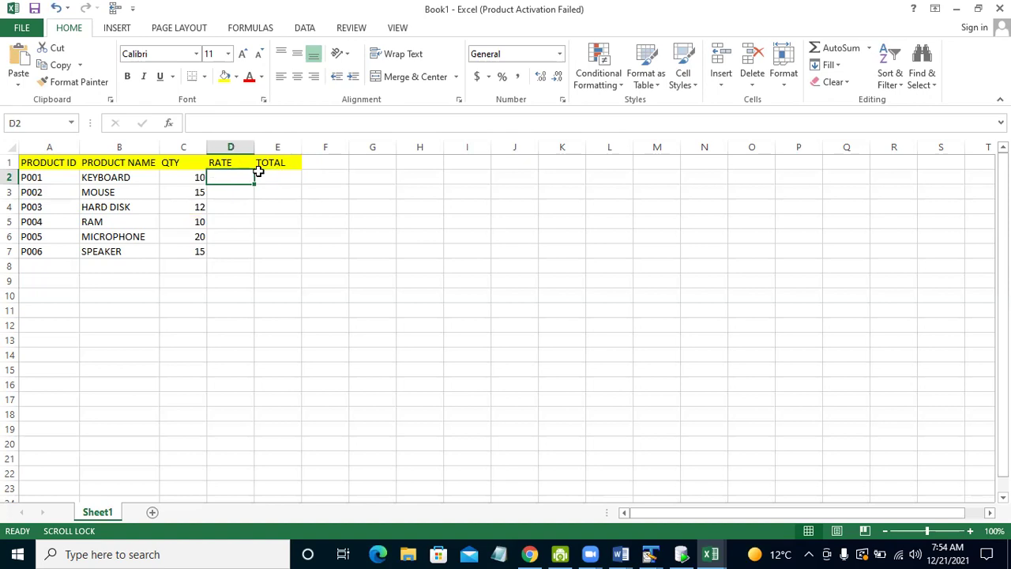
text(21)
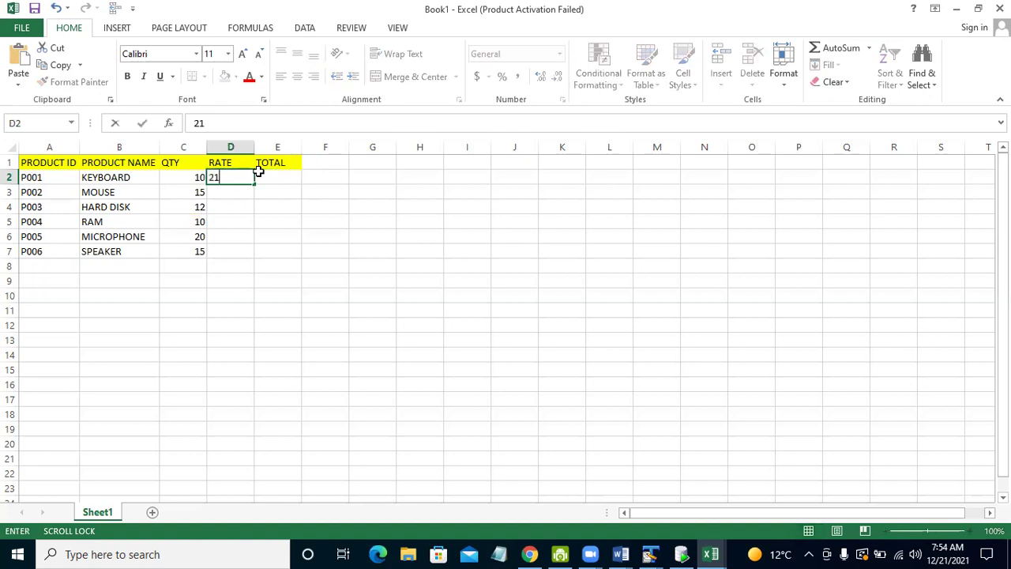
text(0)
key(Return)
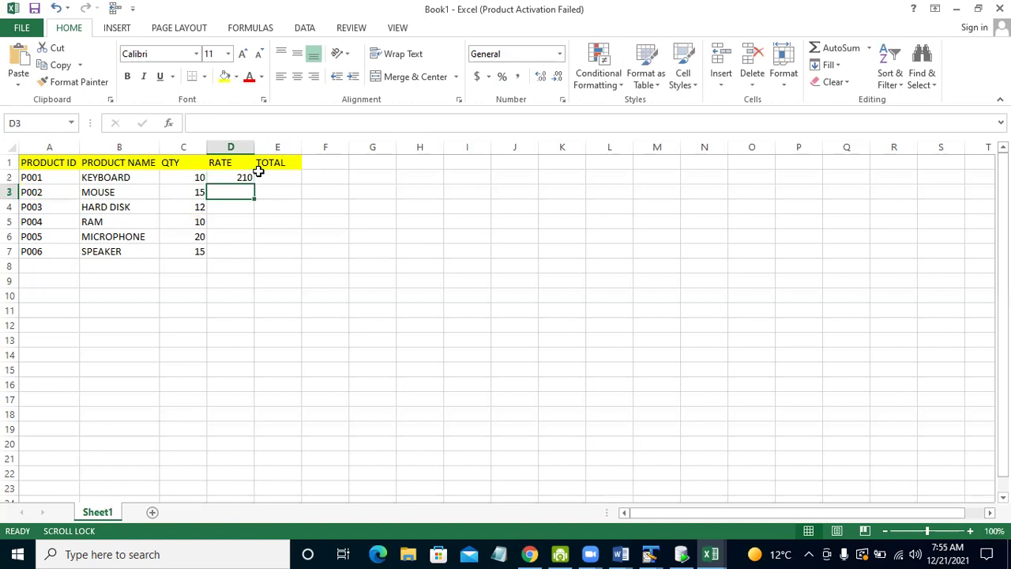
text(160)
key(Return)
text(14)
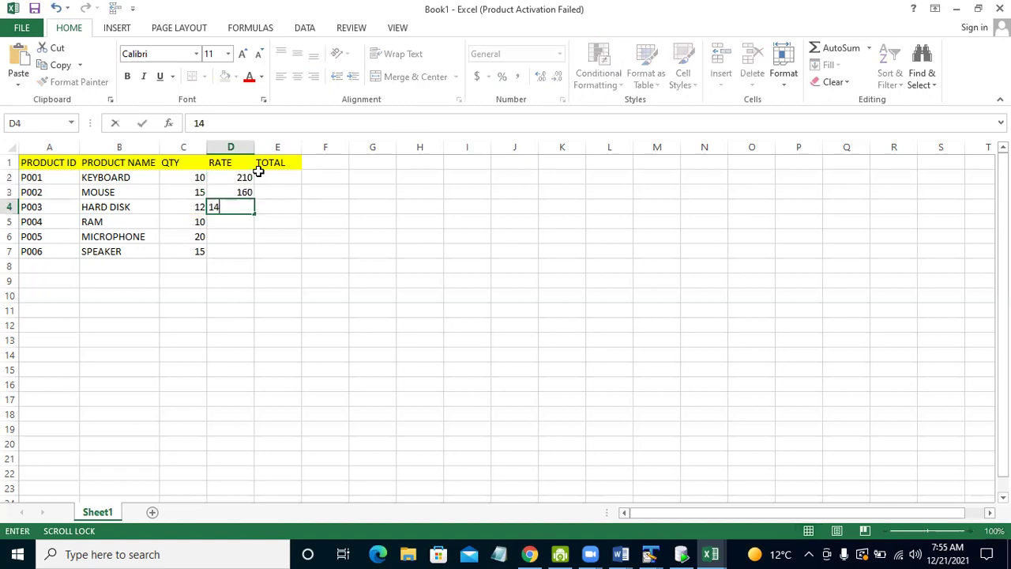
text(00)
key(Return)
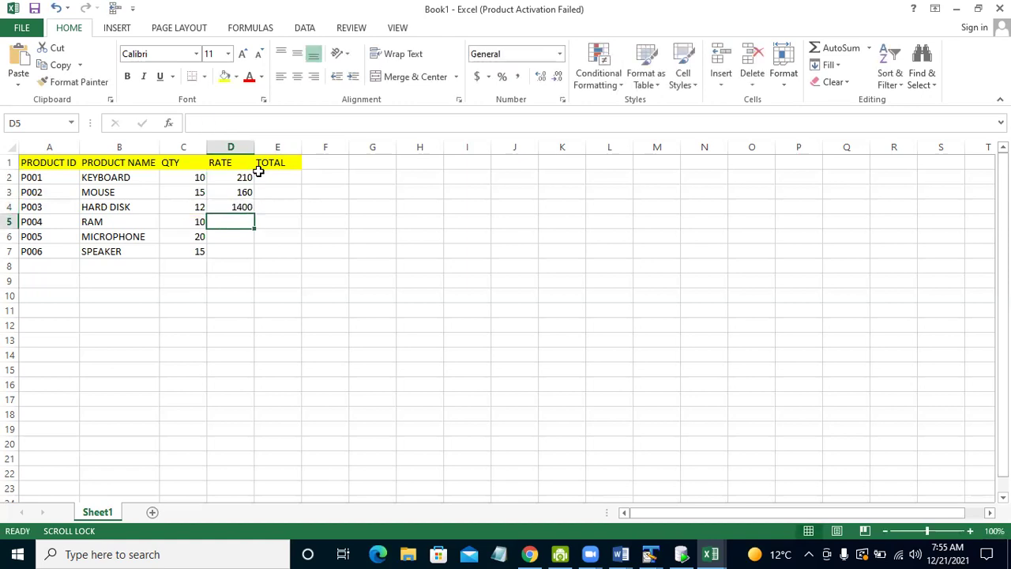
Enter rates 1100, 1999 and 999 in D5:D7.
text(1100)
key(Return)
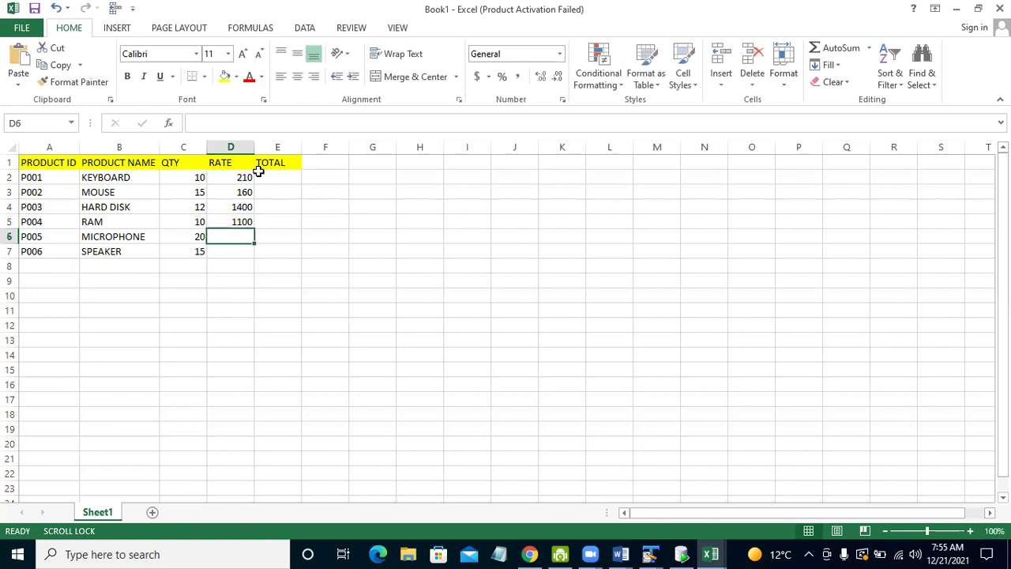
text(1999)
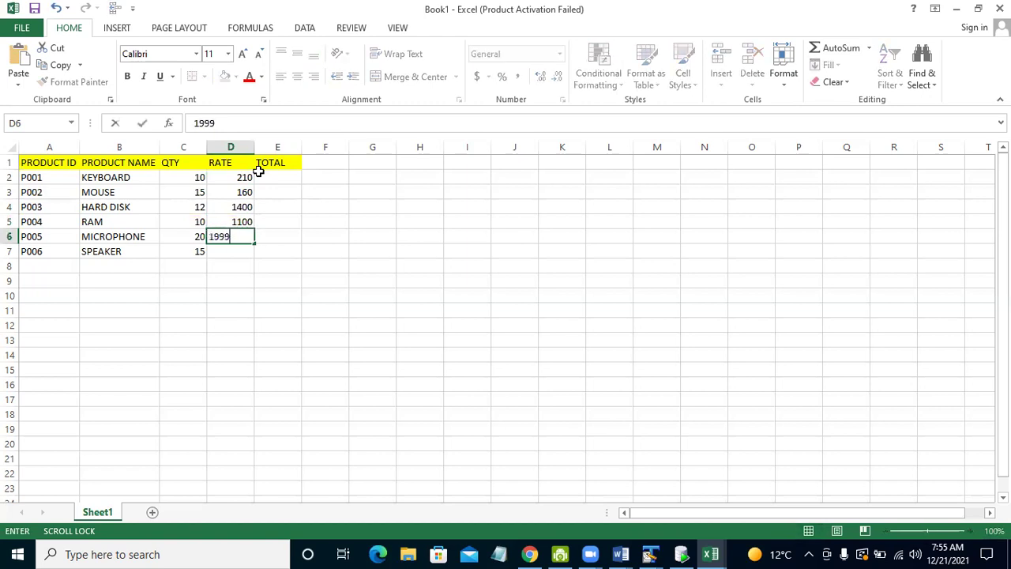
key(Return)
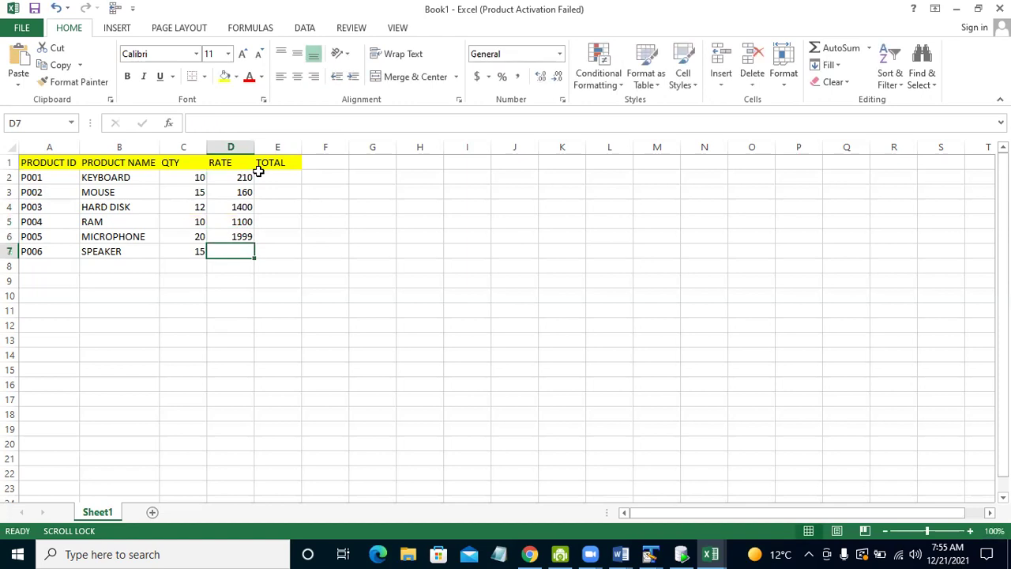
text(999)
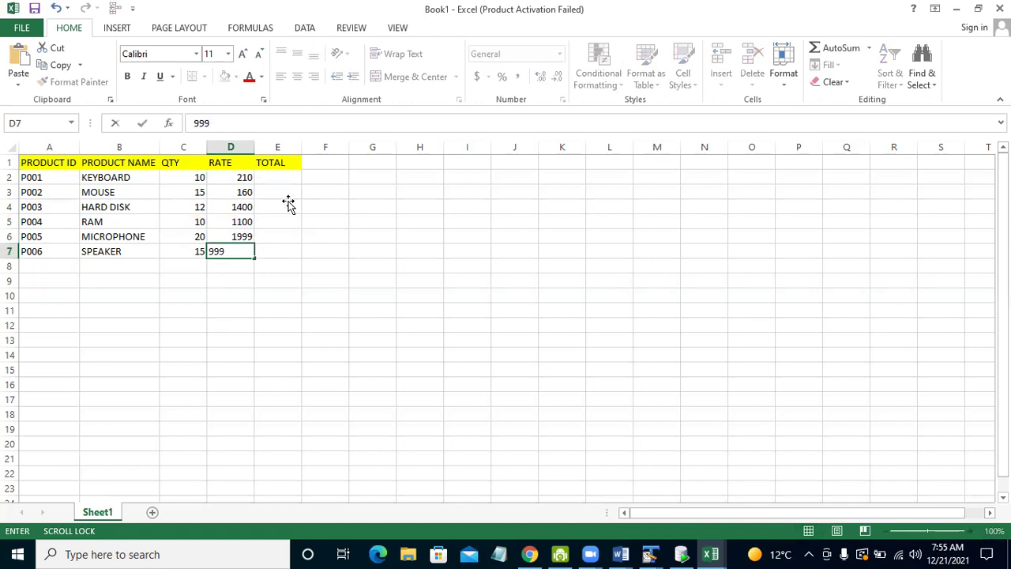
click(289, 178)
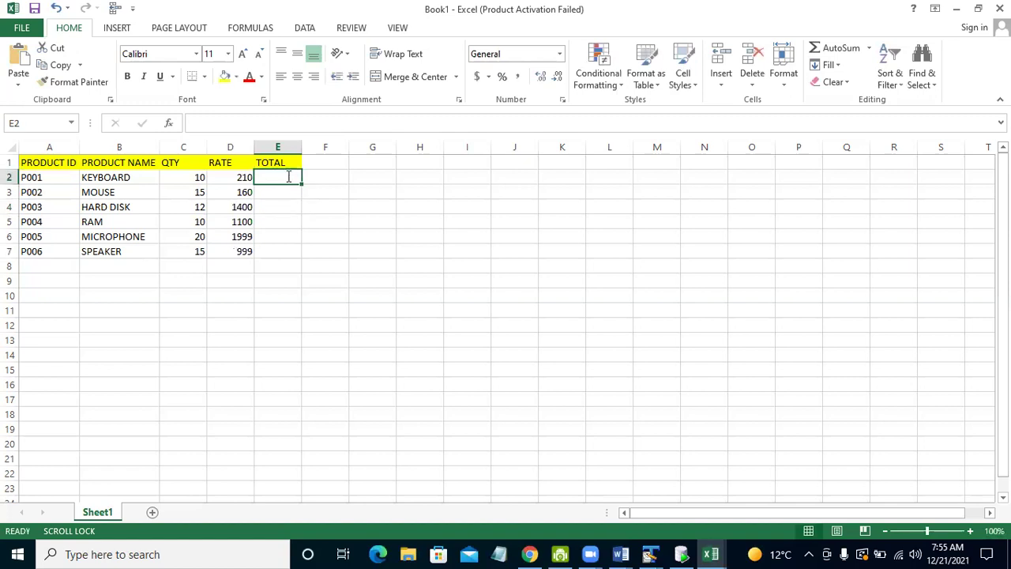
Enter =C2*D2 in E2 and fill it down to E7, giving totals 2100 through 14985.
text(=)
click(193, 179)
text(*)
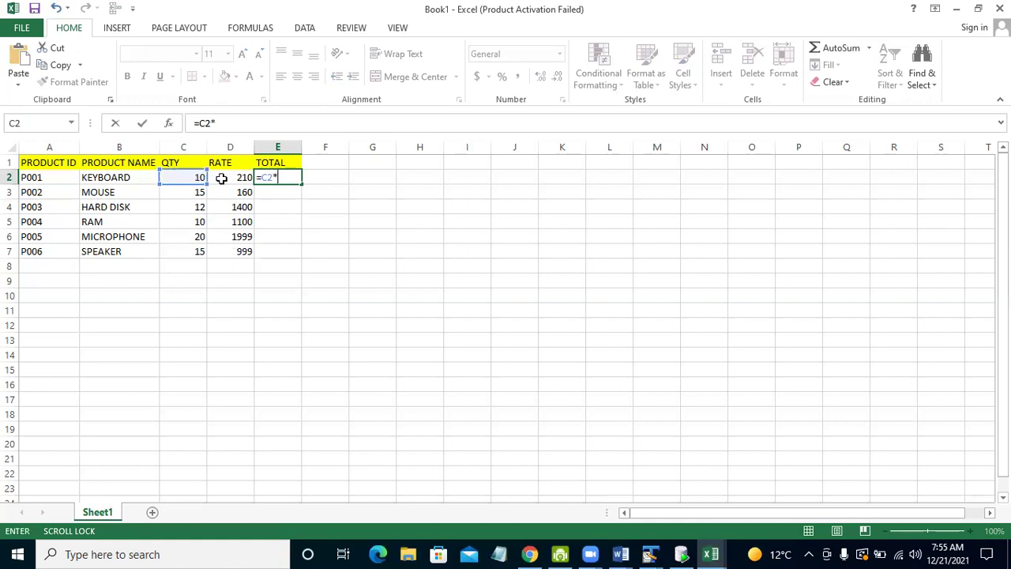
click(221, 179)
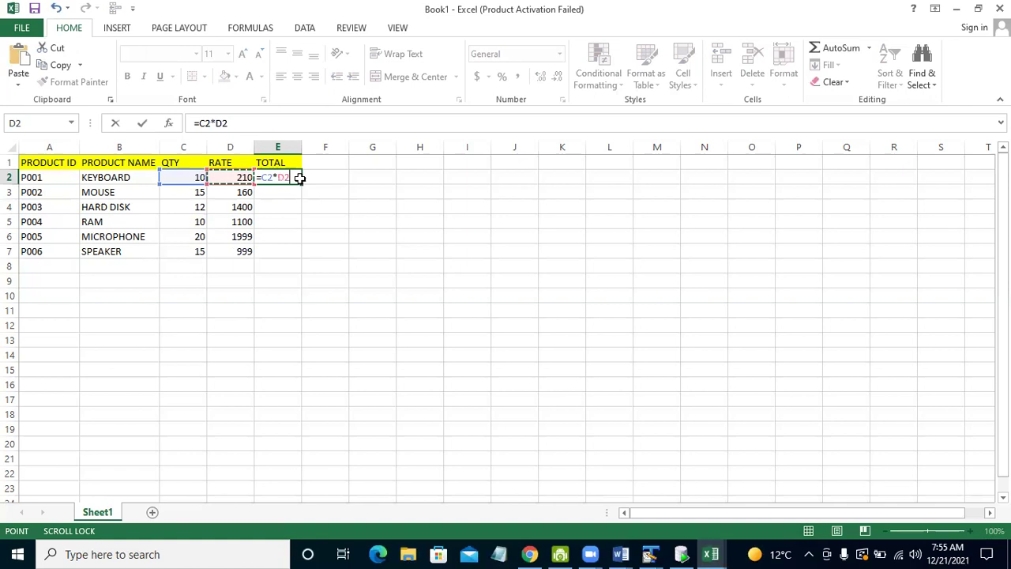
key(ctrl+Return)
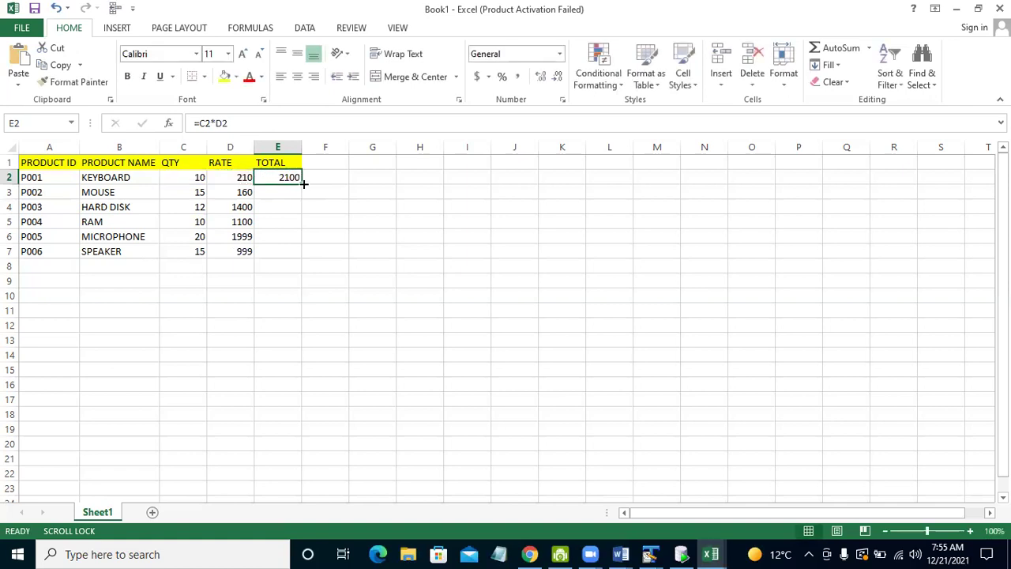
drag(304, 183, 295, 253)
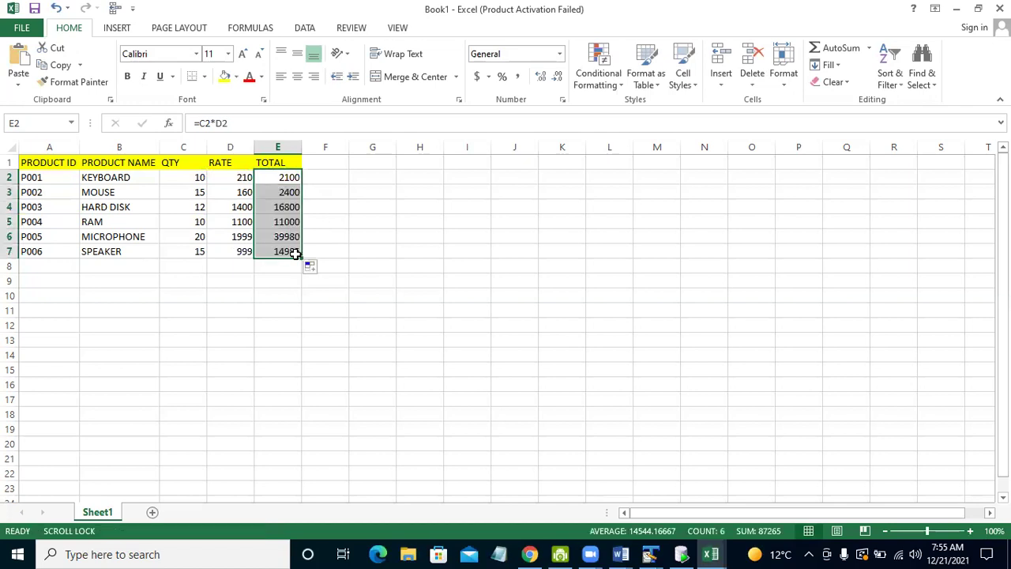
click(286, 328)
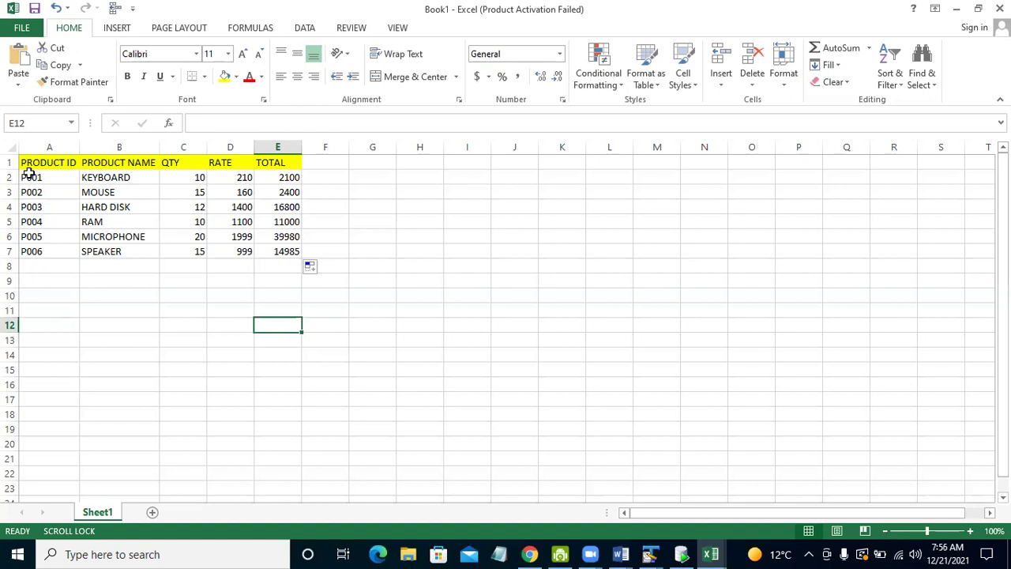
Select the whole table A1:E7 and apply All Borders.
click(22, 162)
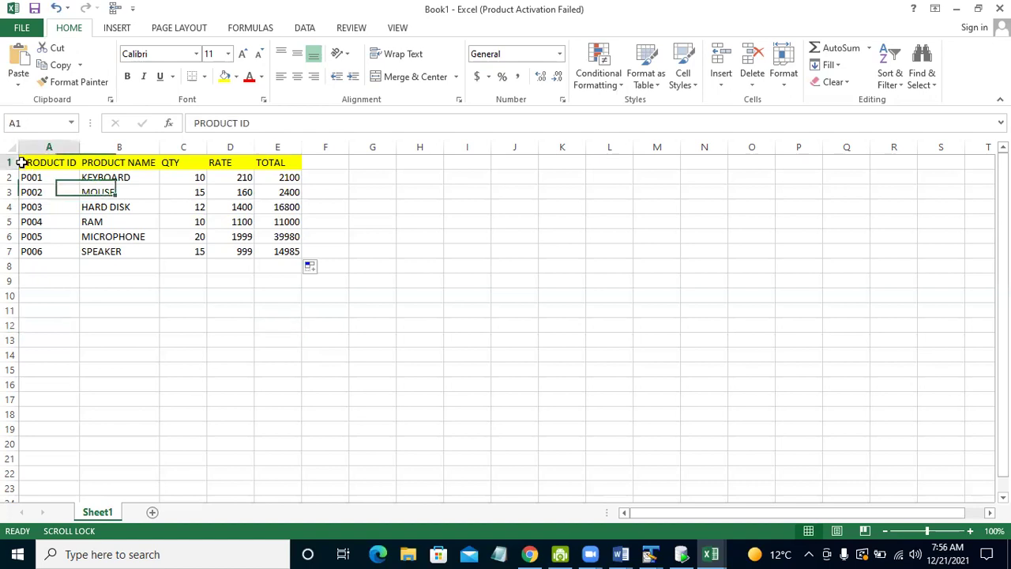
key(ctrl+a)
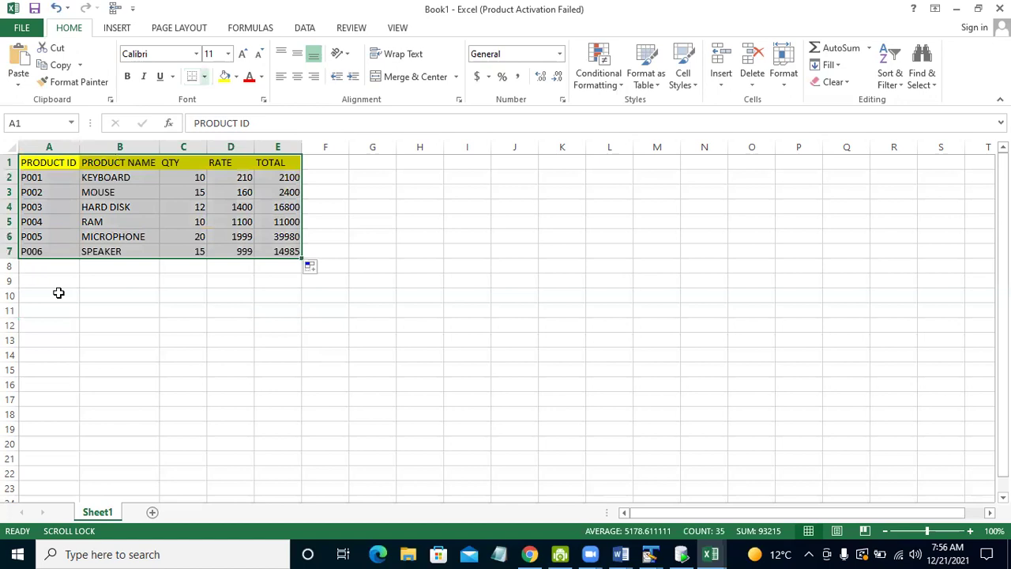
key(alt+h)
key(b)
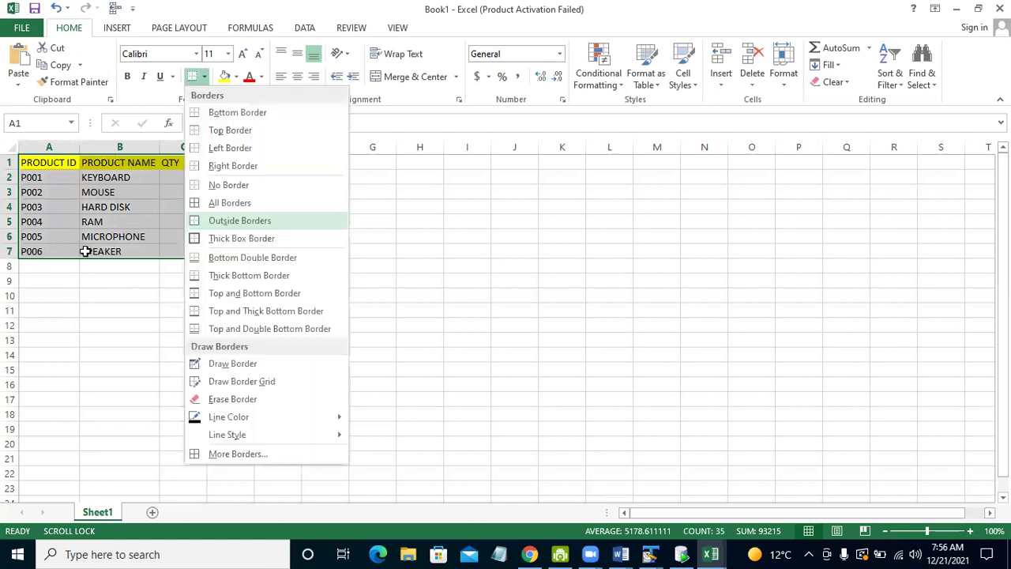
click(48, 296)
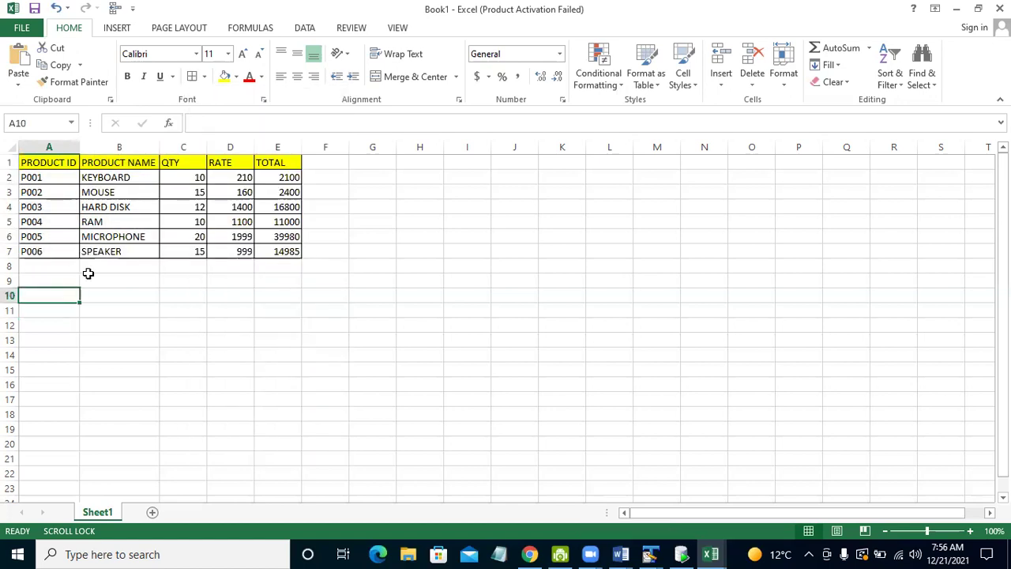
Type PRODUCT NAME in A10, RATE in B10 and PRODUCT ID in C10, widening column A.
text(PRODUCT )
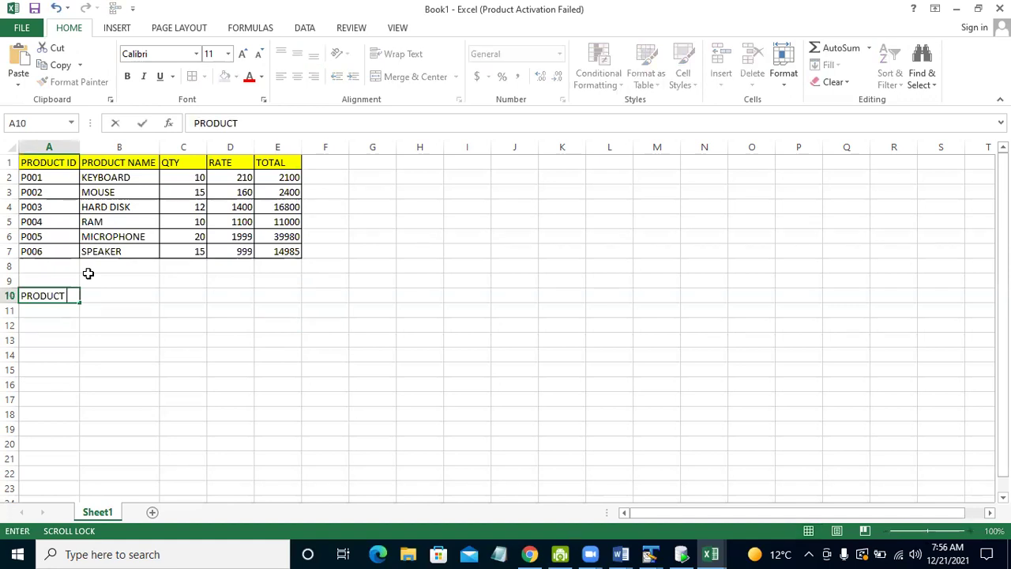
text(NAME)
key(Right)
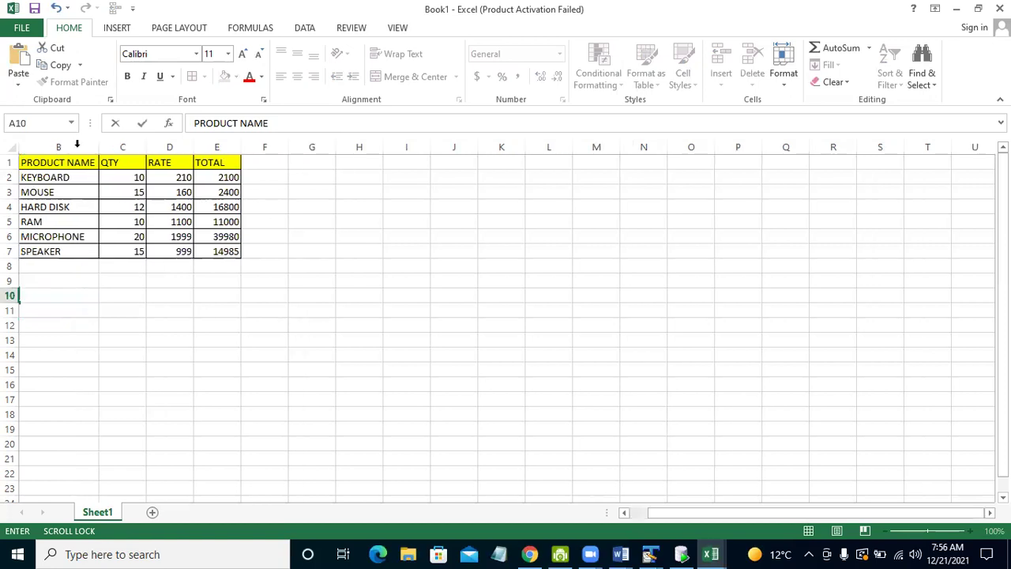
key(Left)
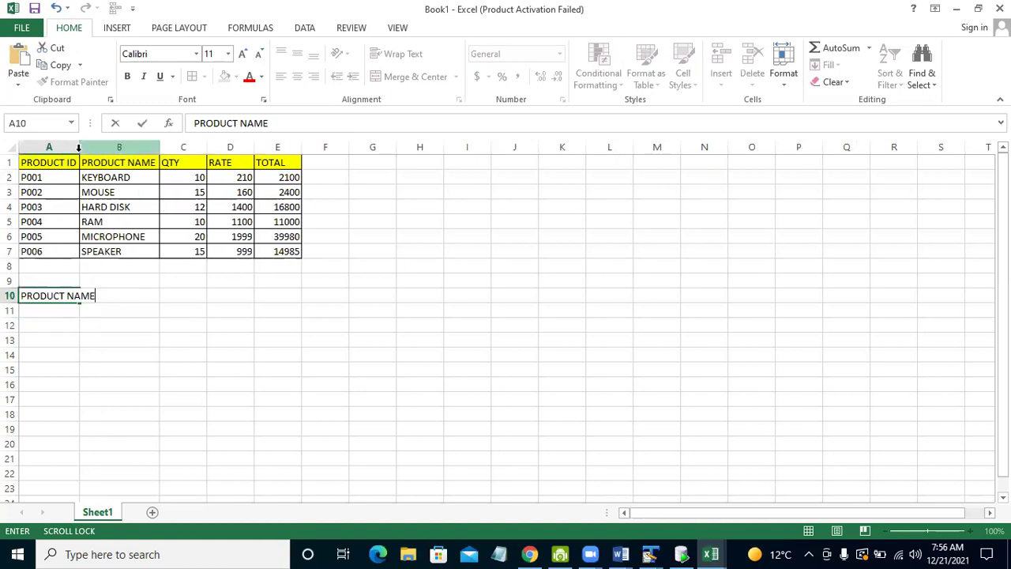
click(78, 147)
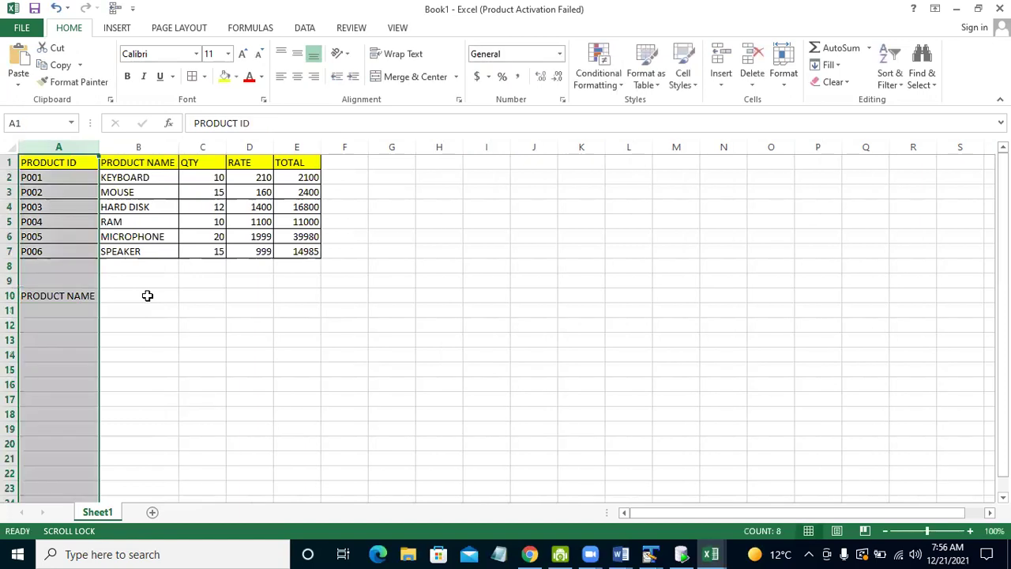
click(146, 296)
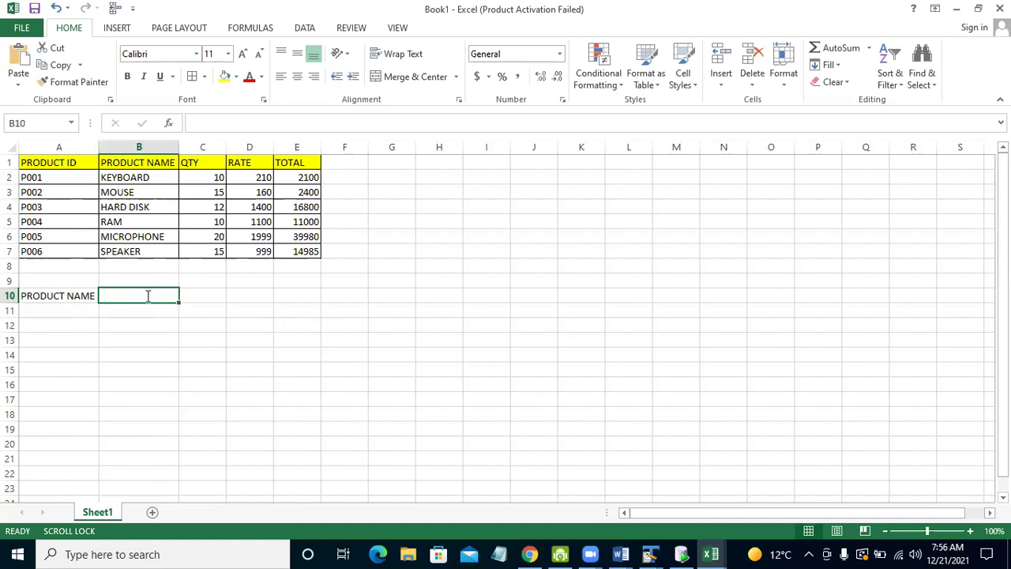
text(RATE)
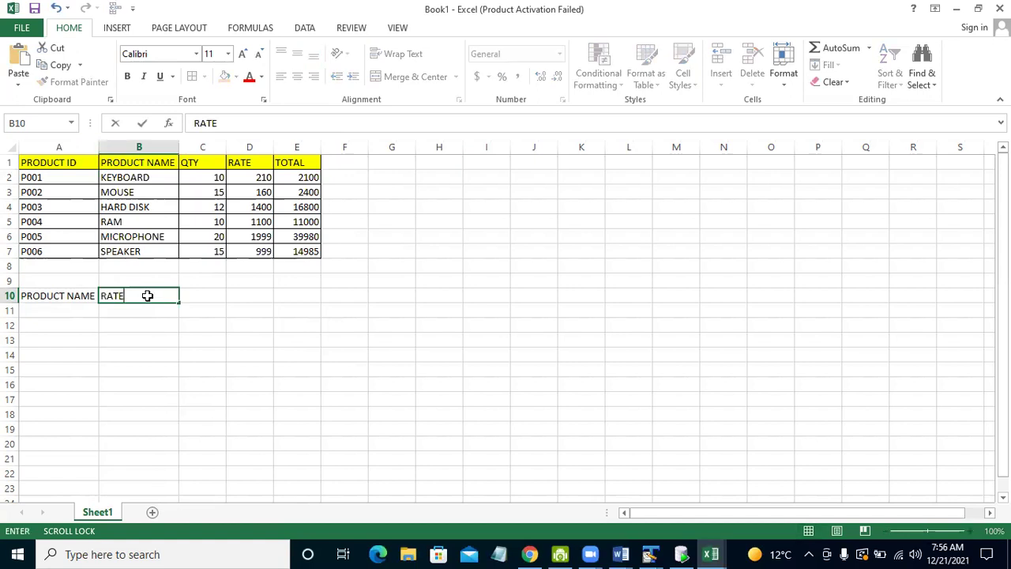
key(Tab)
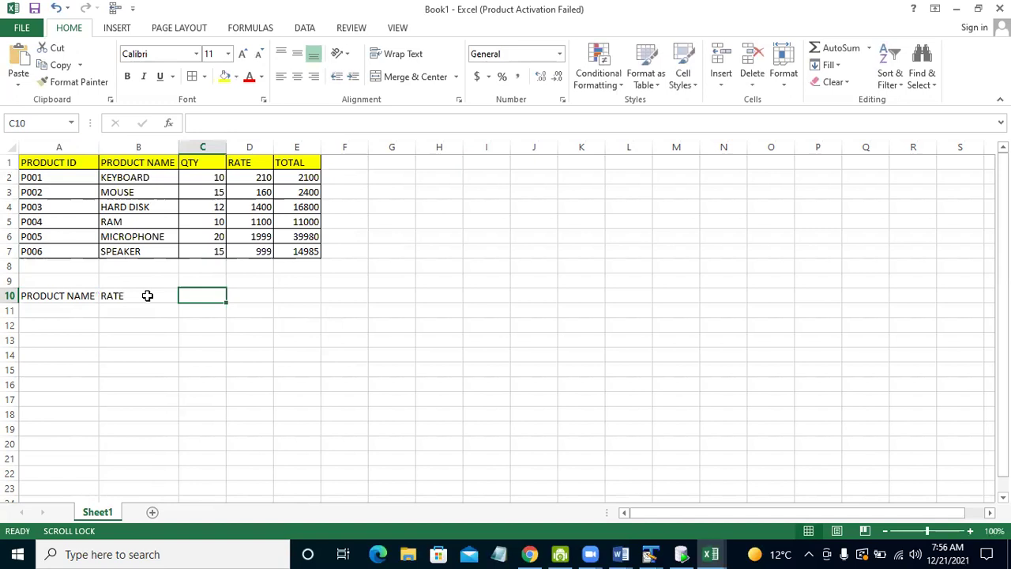
text(PRO)
text(DUV)
key(BackSpace)
text(CT ID)
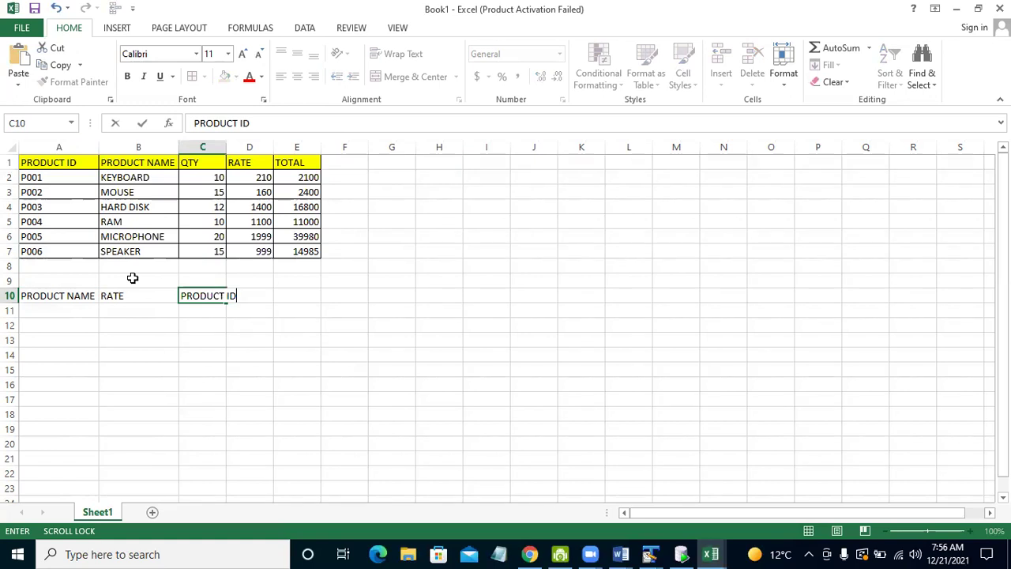
click(344, 444)
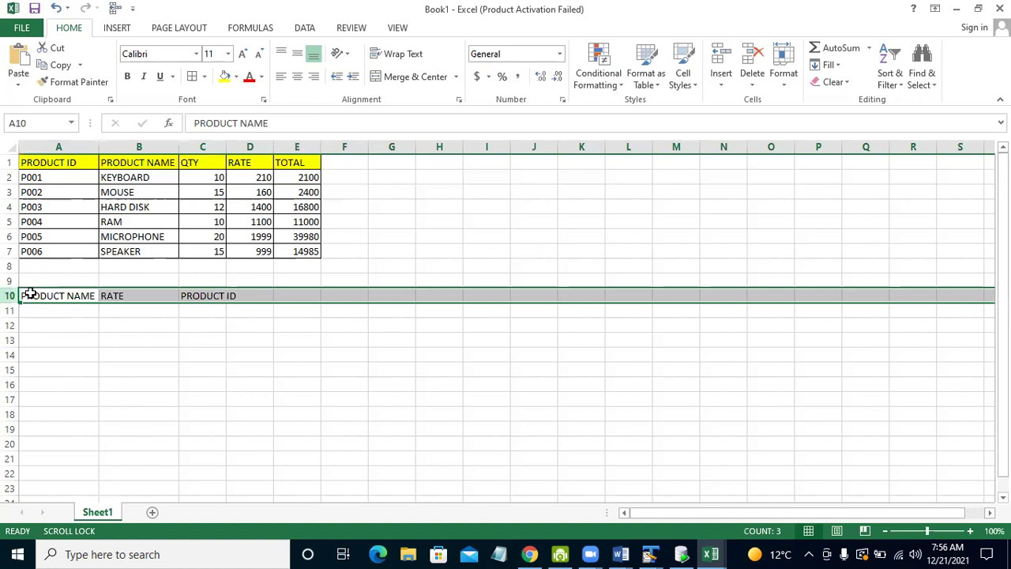
Fill A10:C10 yellow, AutoFit column C's width, and type MOUSE in A11.
drag(28, 294, 219, 298)
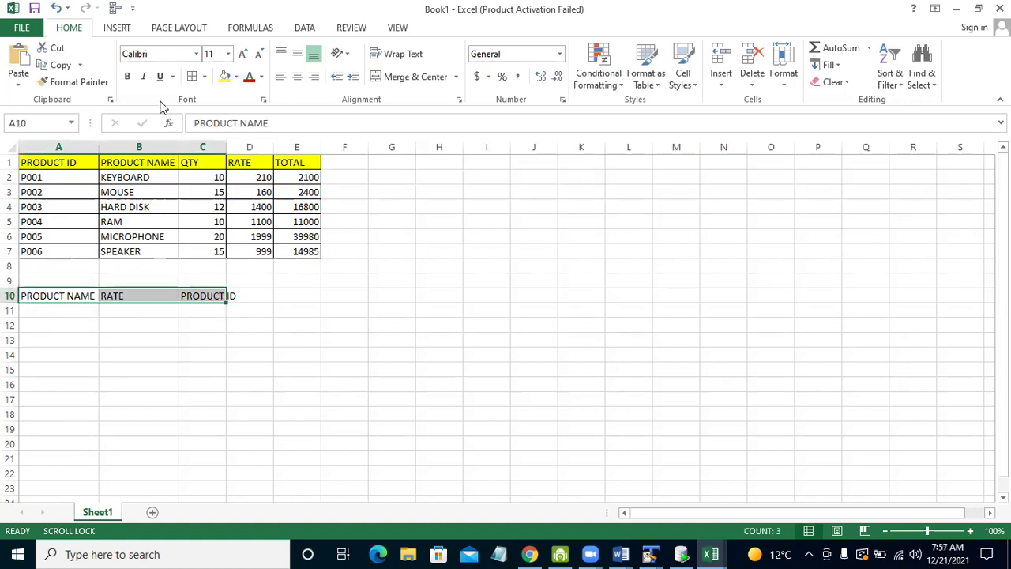
click(224, 76)
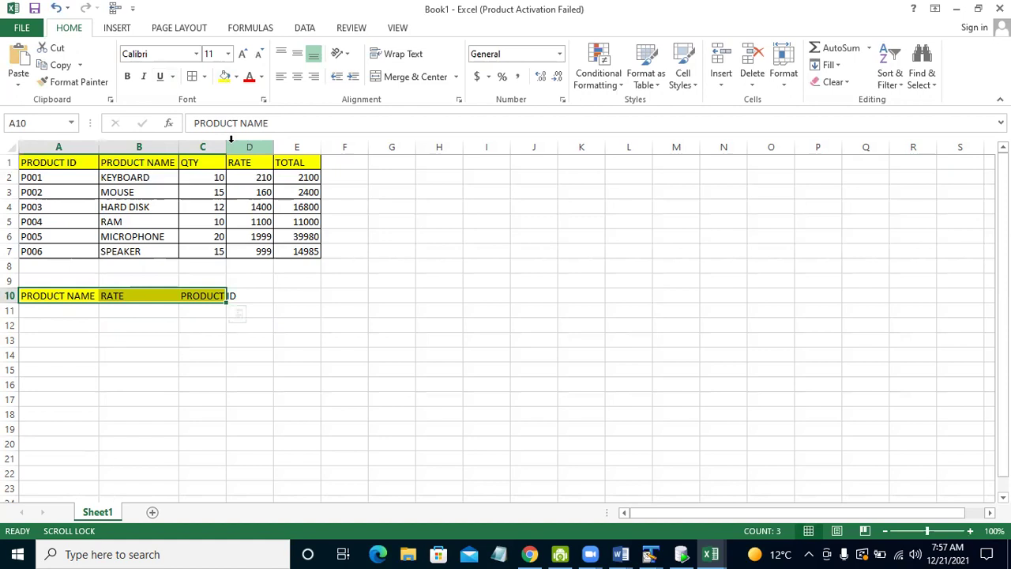
key(alt+h)
key(o)
key(i)
click(70, 307)
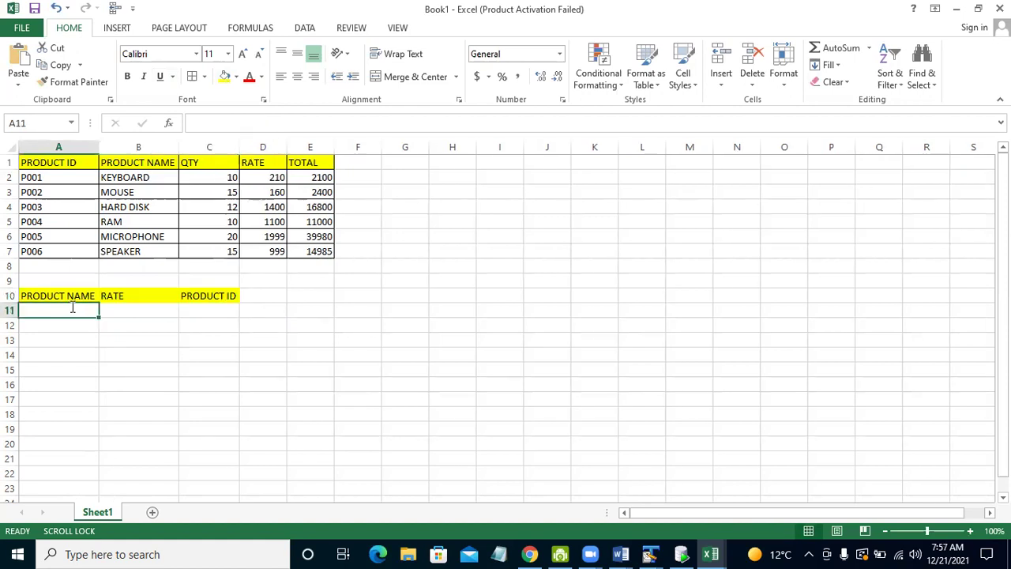
text(M)
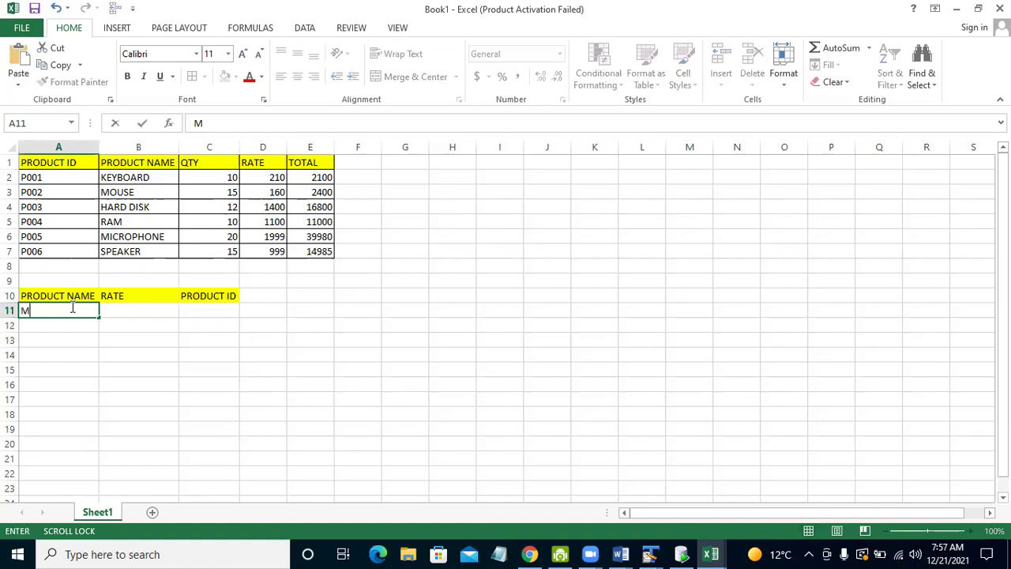
text(OUSE)
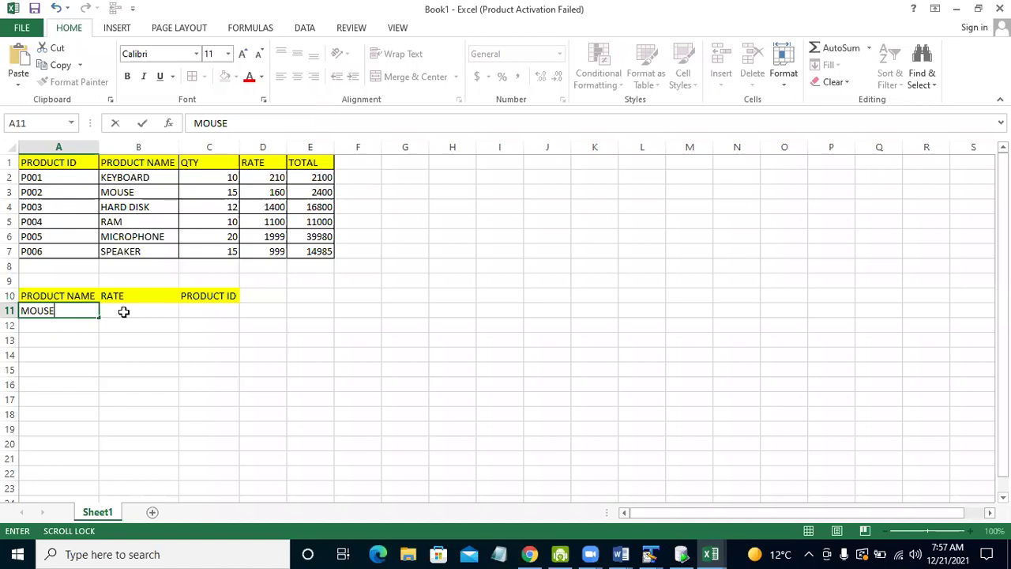
Enter =INDEX(A1:E7,3,4) in B11 so it shows MOUSE's rate of 160.
click(125, 311)
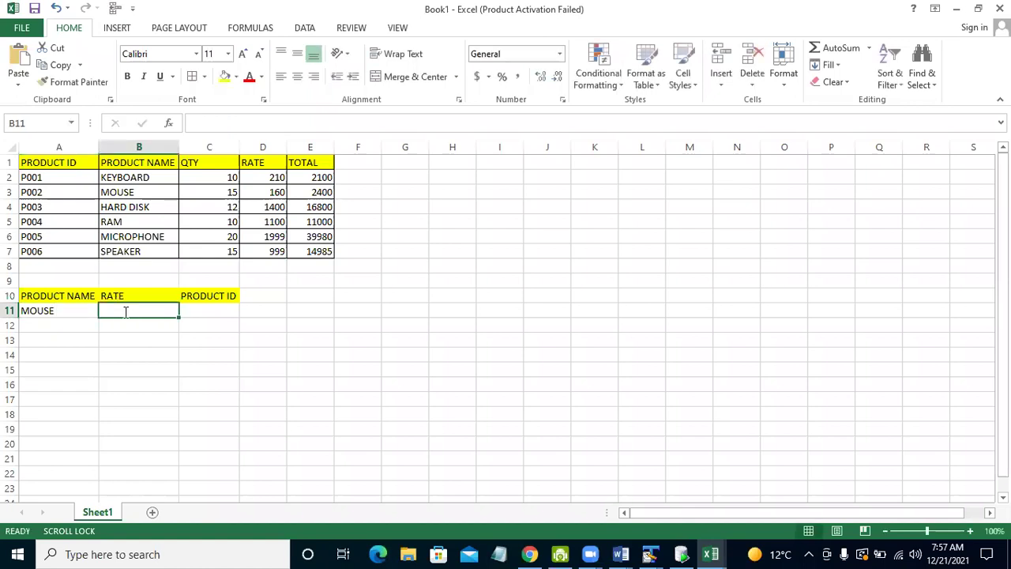
text(=in)
key(BackSpace)
key(BackSpace)
text(lin)
key(BackSpace)
key(BackSpace)
key(BackSpace)
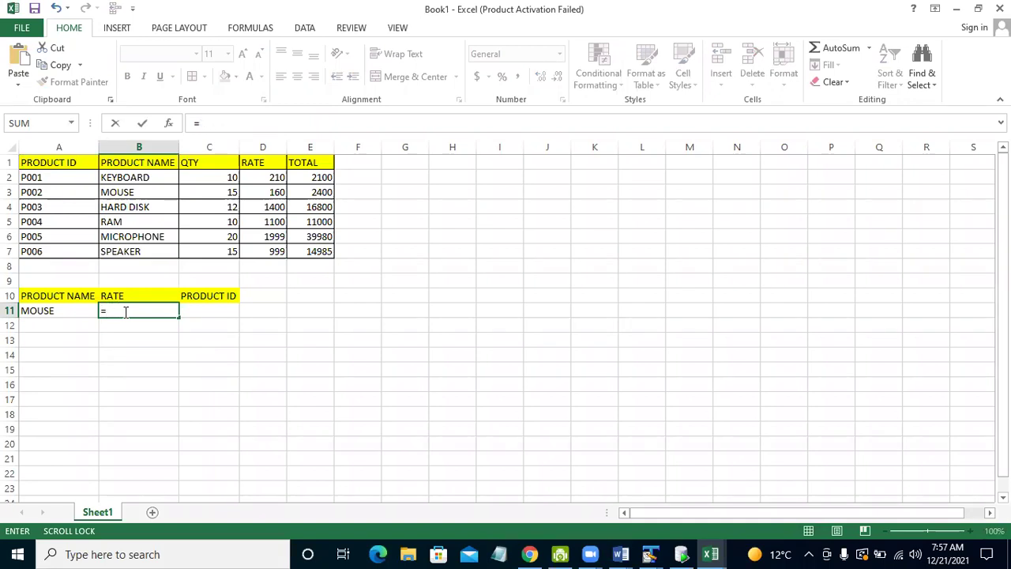
text(inde)
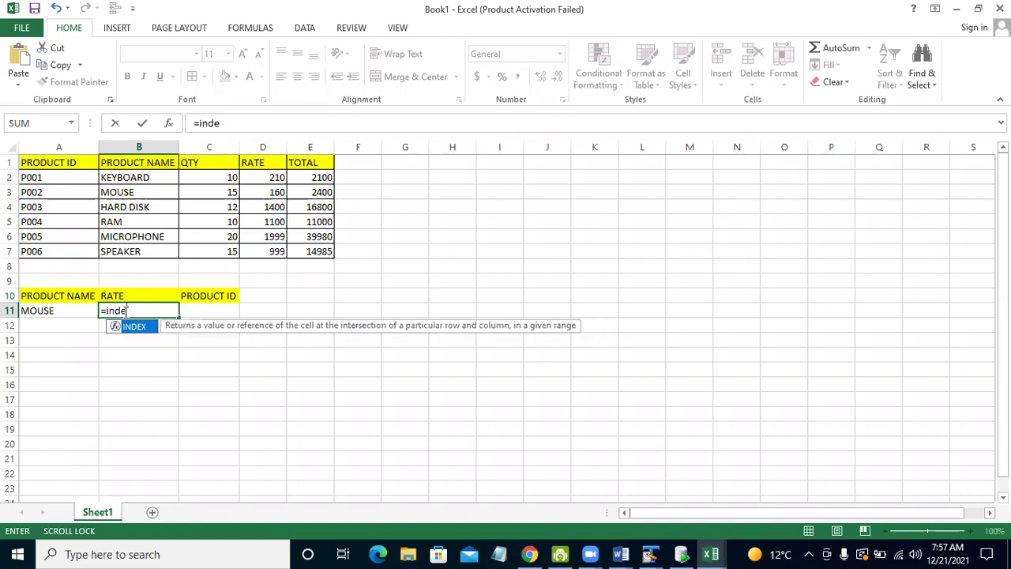
text(x)
text(()
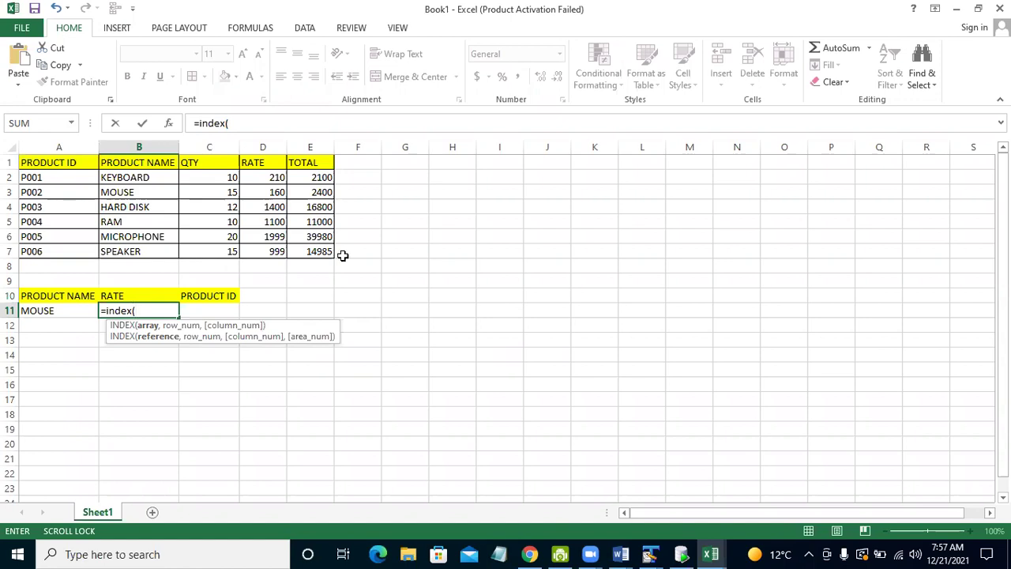
drag(342, 255, 328, 261)
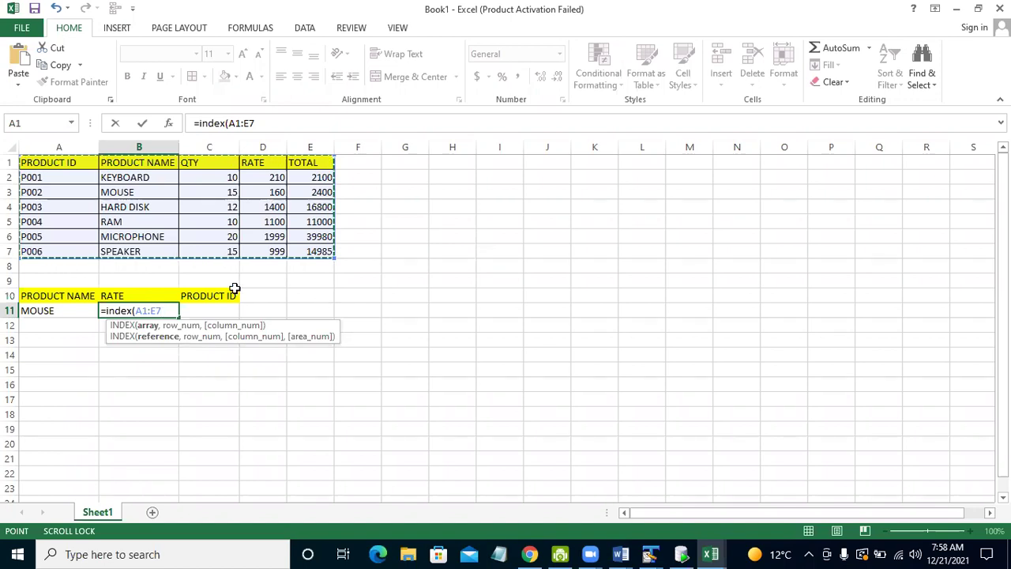
text(,3)
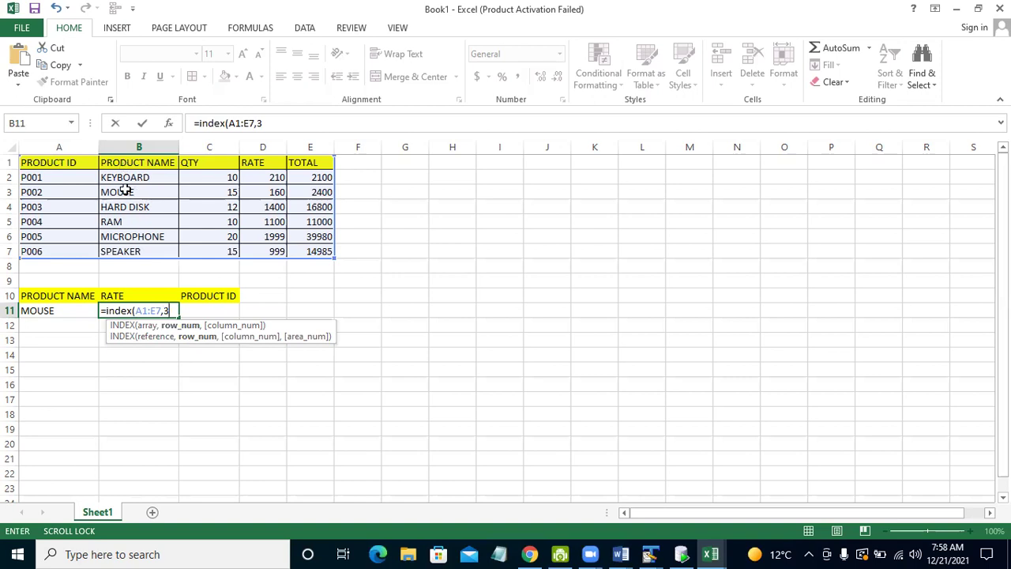
text(,)
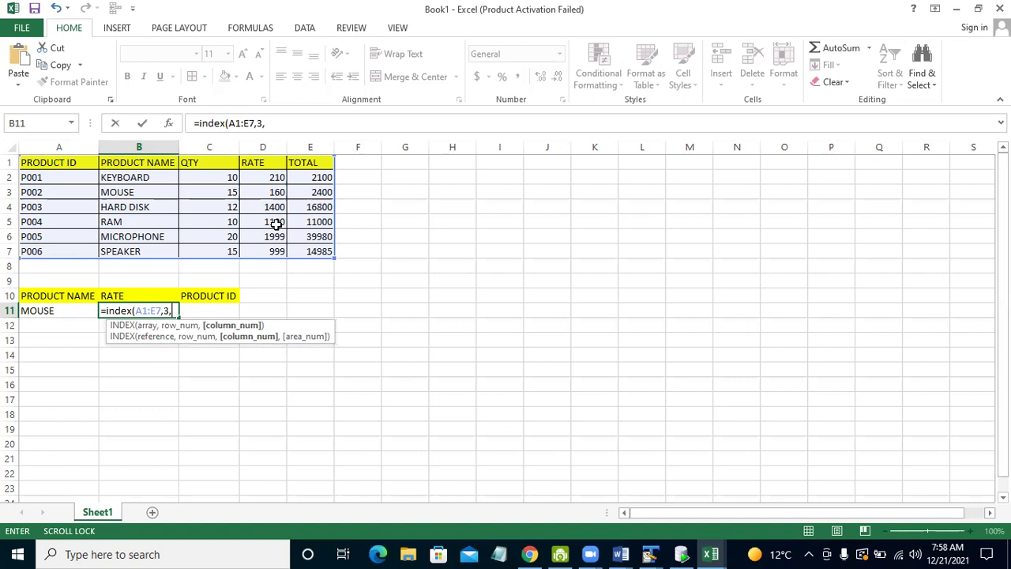
text(4)
key(Return)
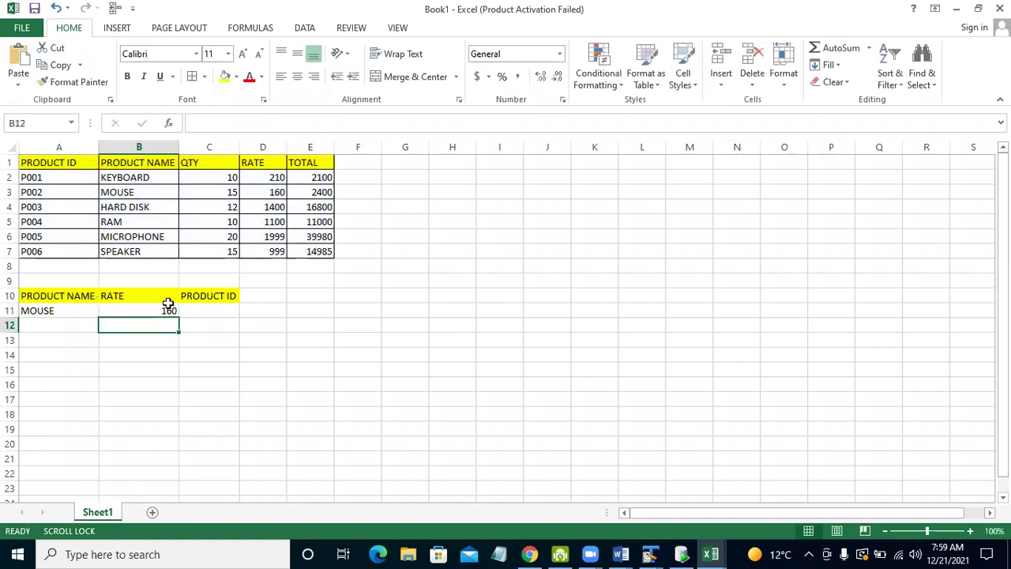
click(155, 309)
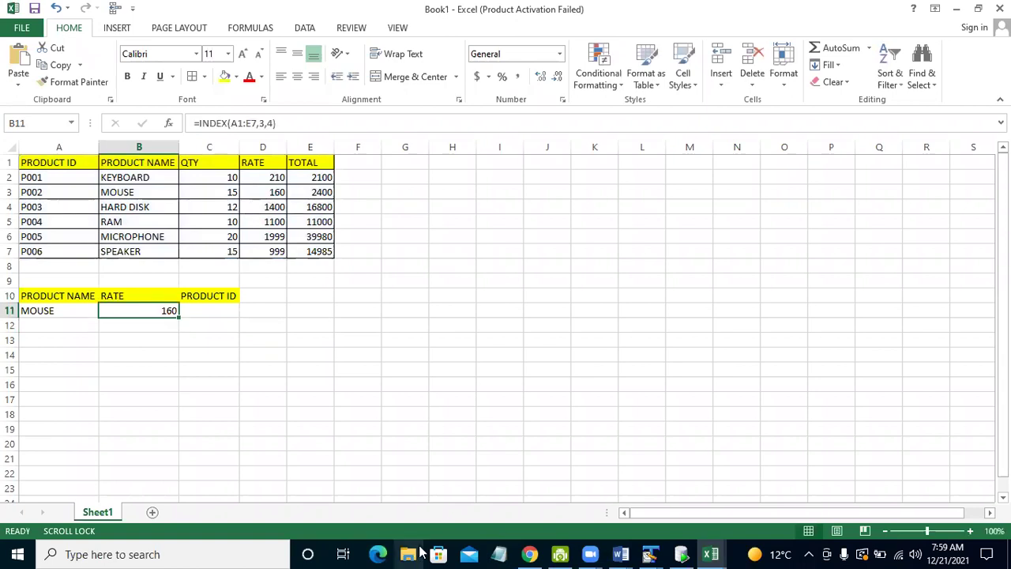
Enter =INDEX(A1:E7,3,1) in C11 to return the product ID P002.
click(209, 317)
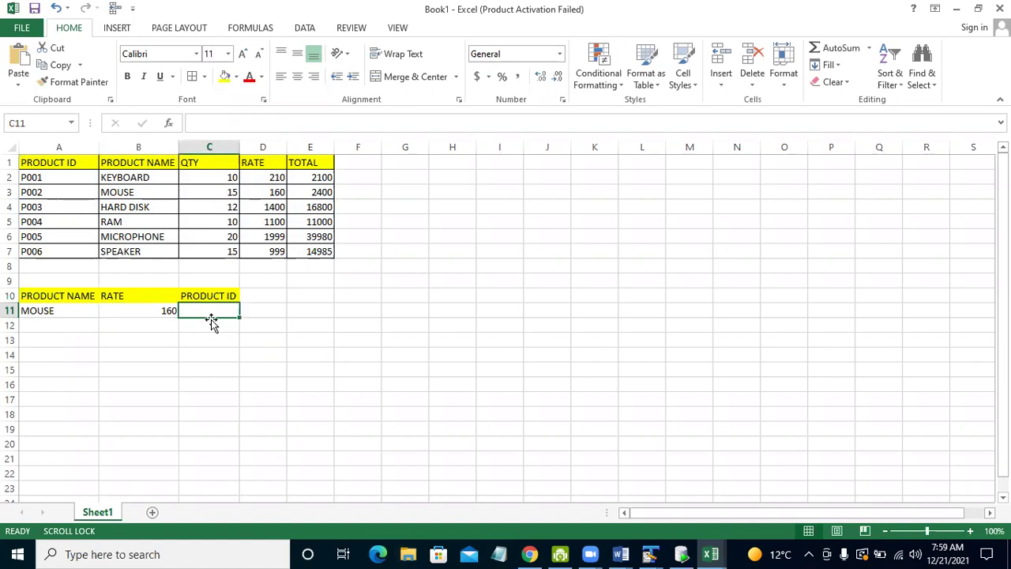
text(=)
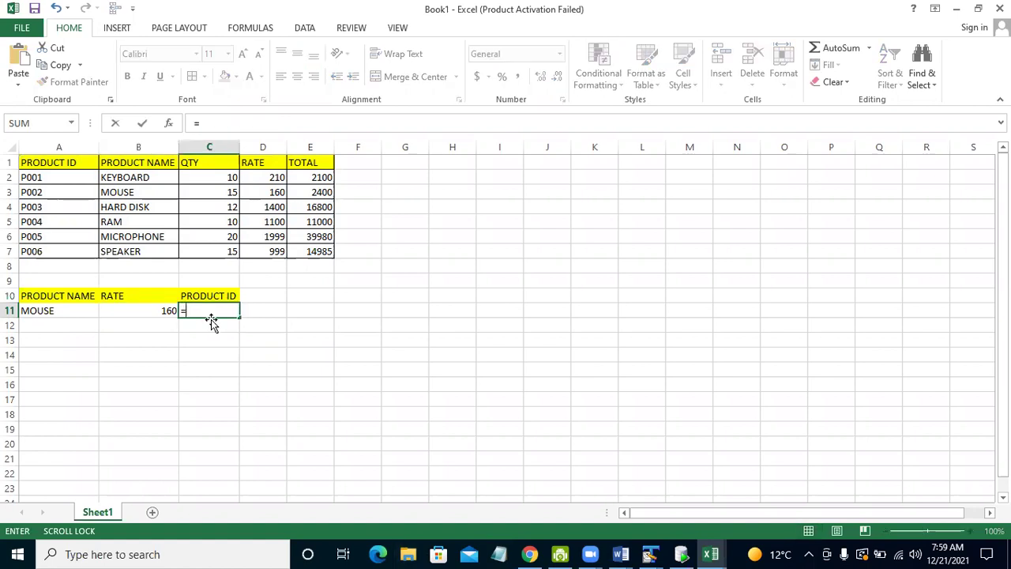
text(in)
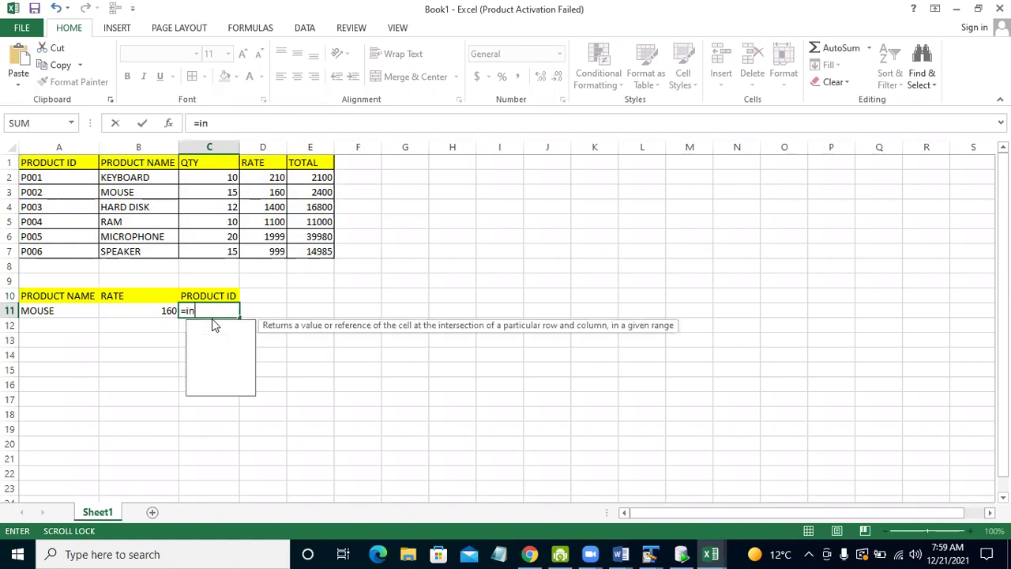
text(dex()
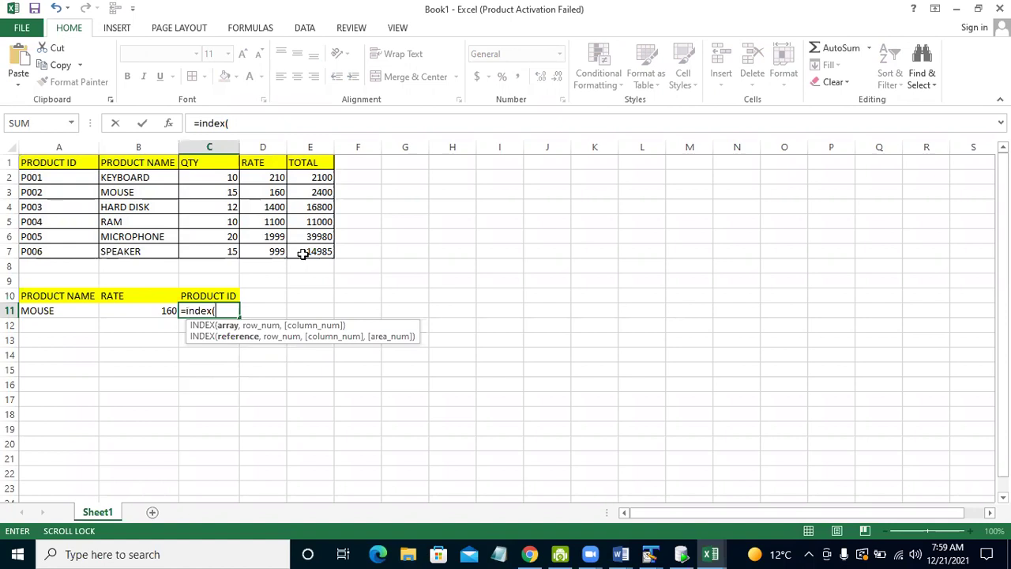
drag(47, 163, 304, 253)
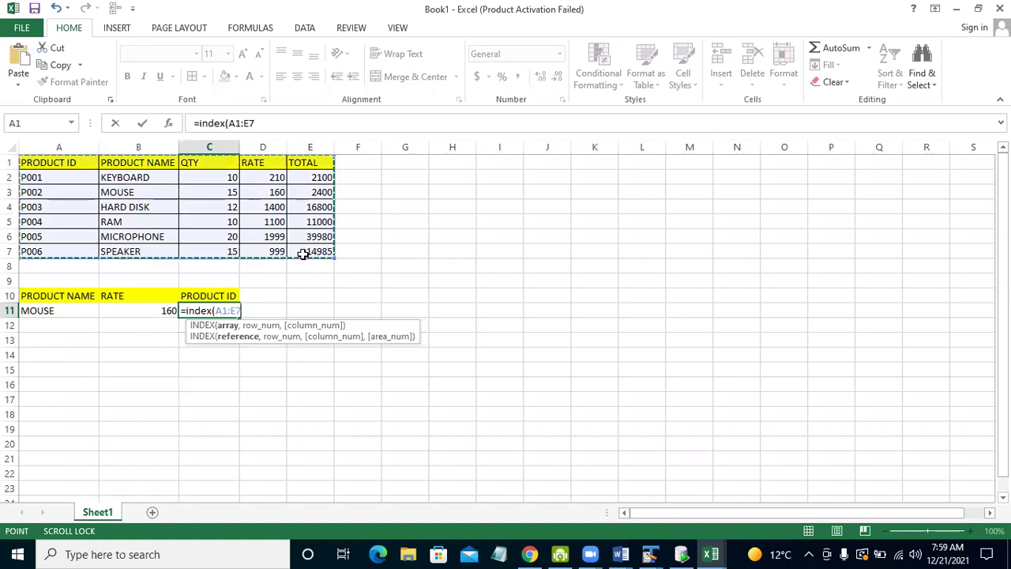
text(,)
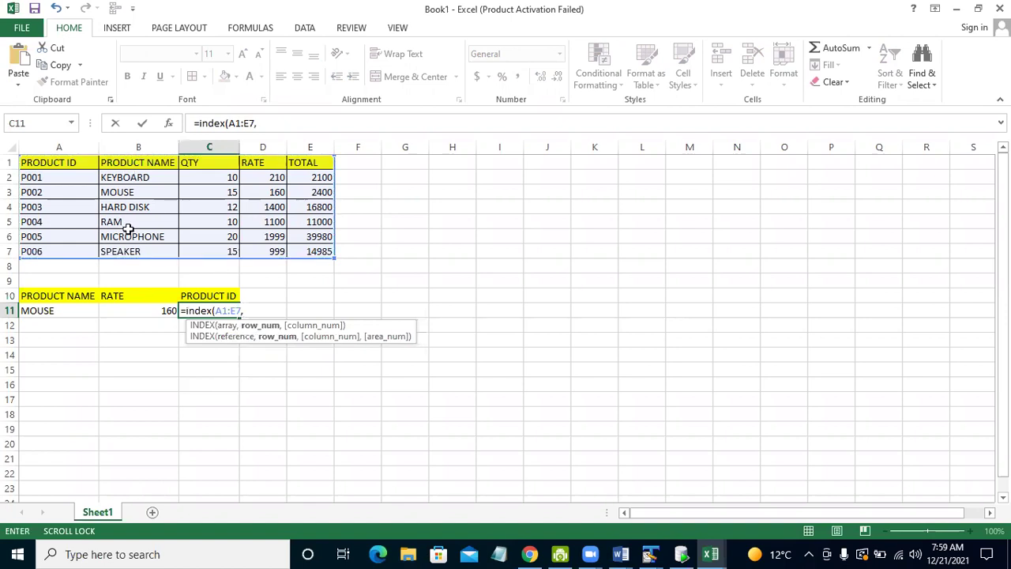
text(3,)
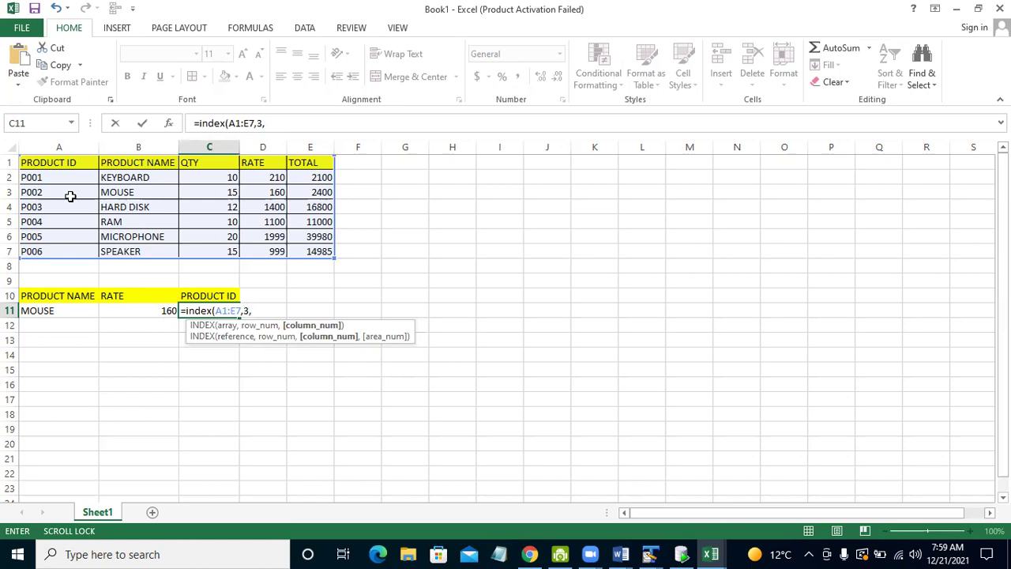
text(1)
key(Return)
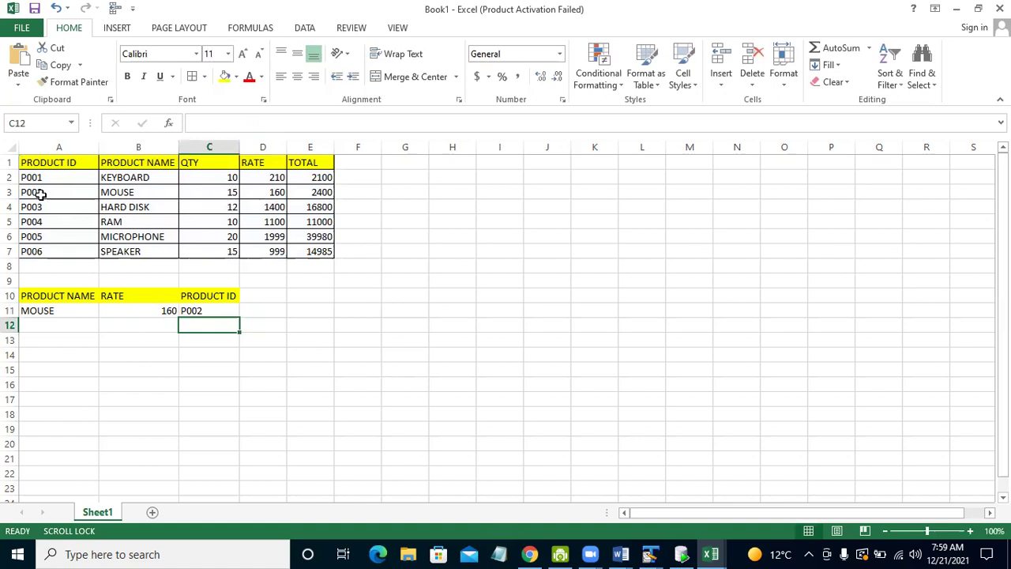
click(233, 398)
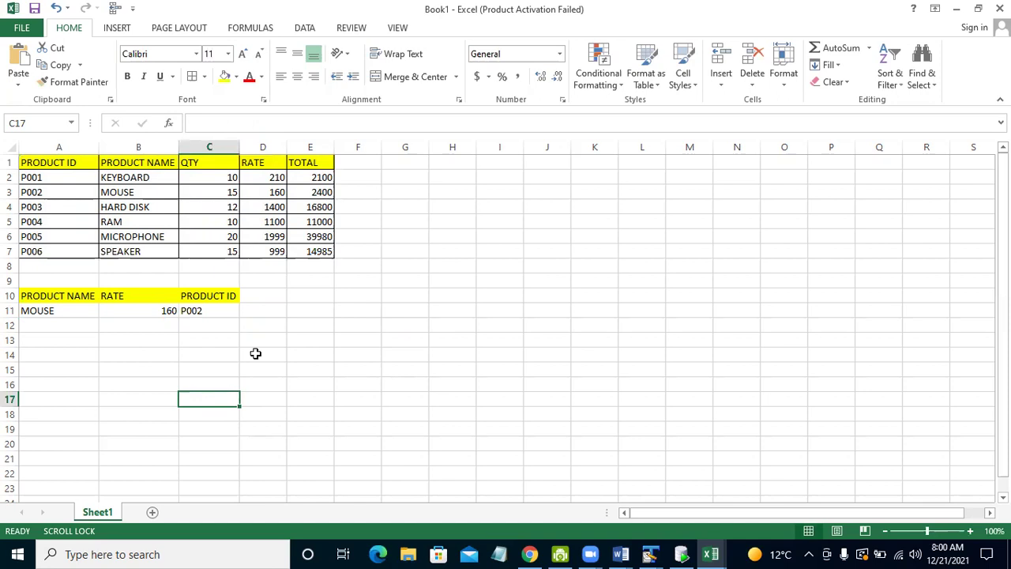
Select C11 to review its INDEX formula returning P002.
key(Up)
key(Up)
click(210, 322)
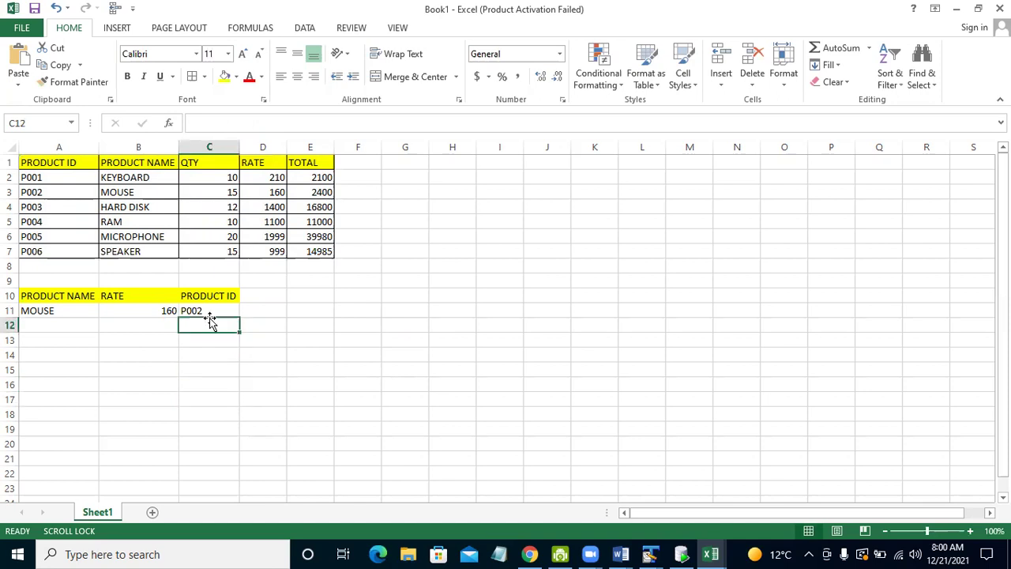
click(210, 310)
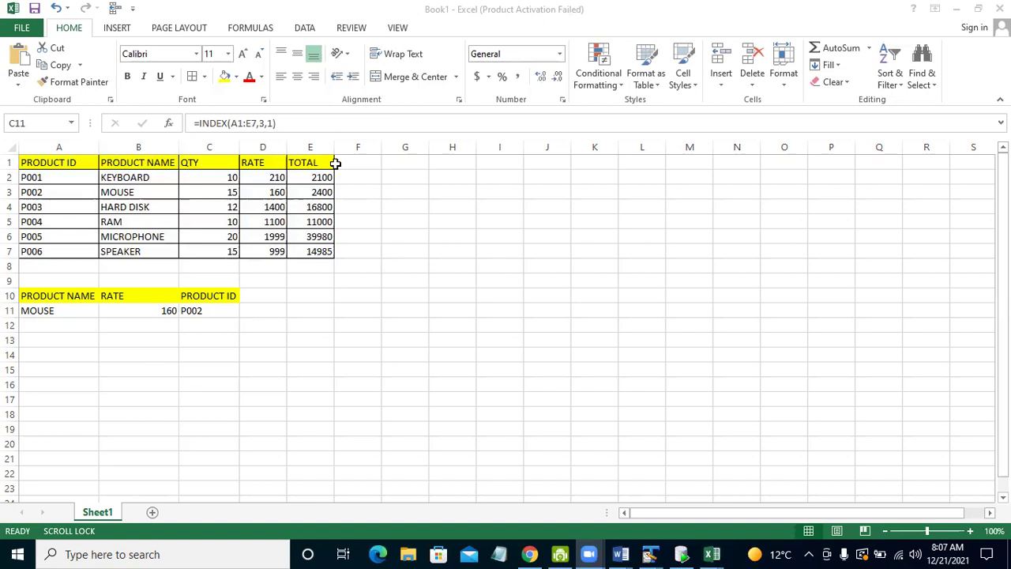
key(super)
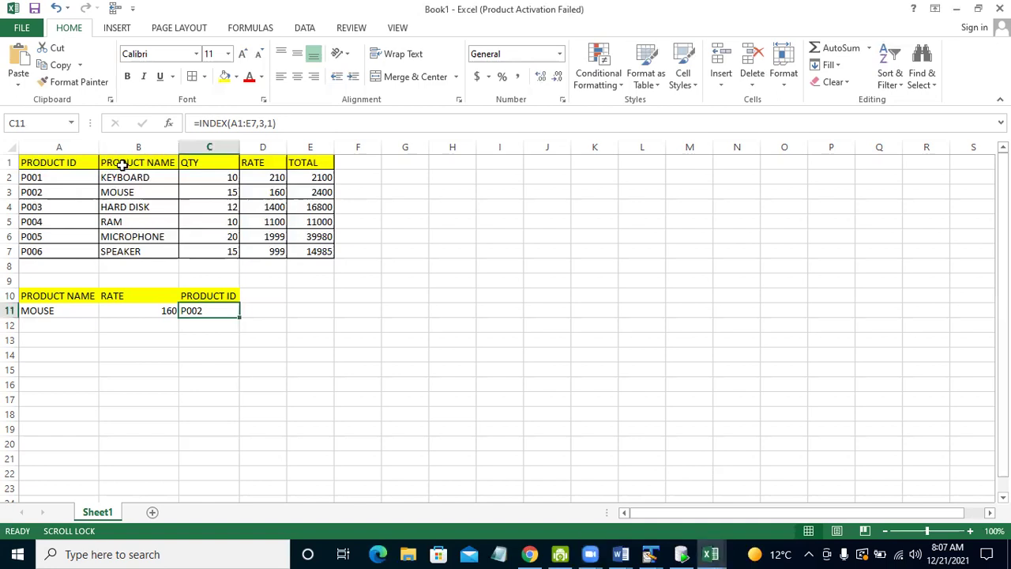
Type the headings PRODUCT NAME, PROUDUCT ID and RATE into A15, B15 and C15.
click(45, 370)
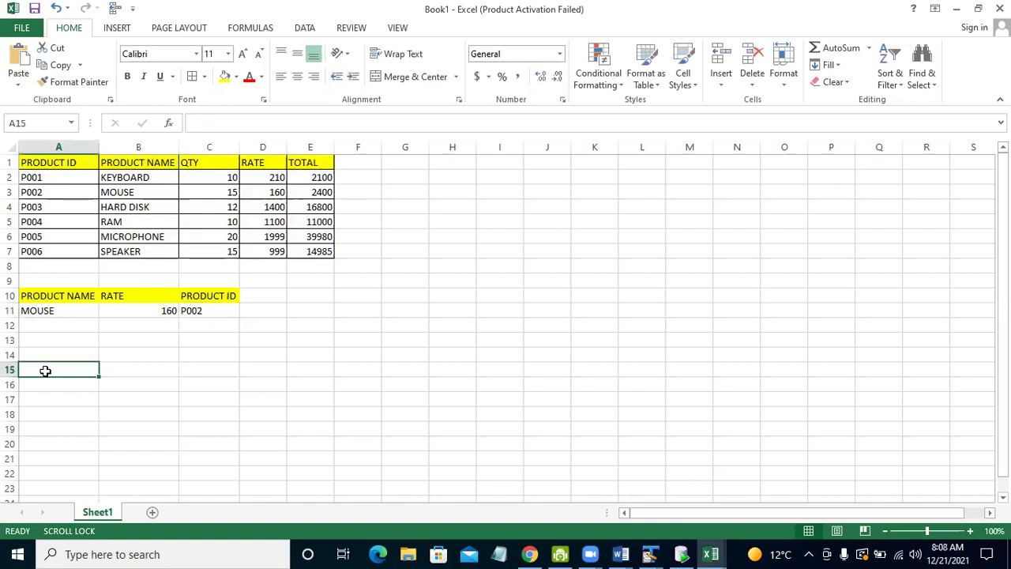
text(PRODUCT)
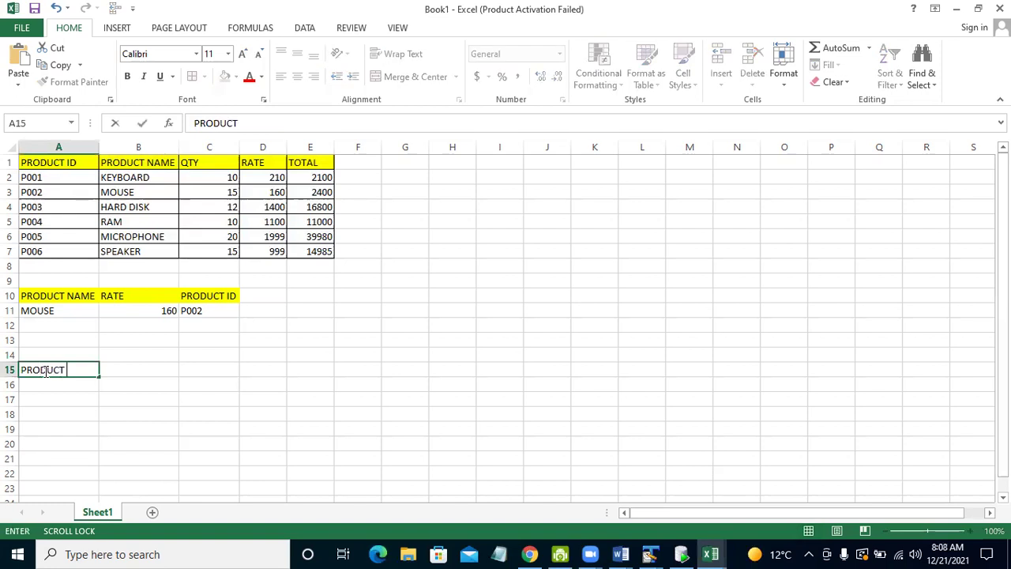
text( NAME)
key(Tab)
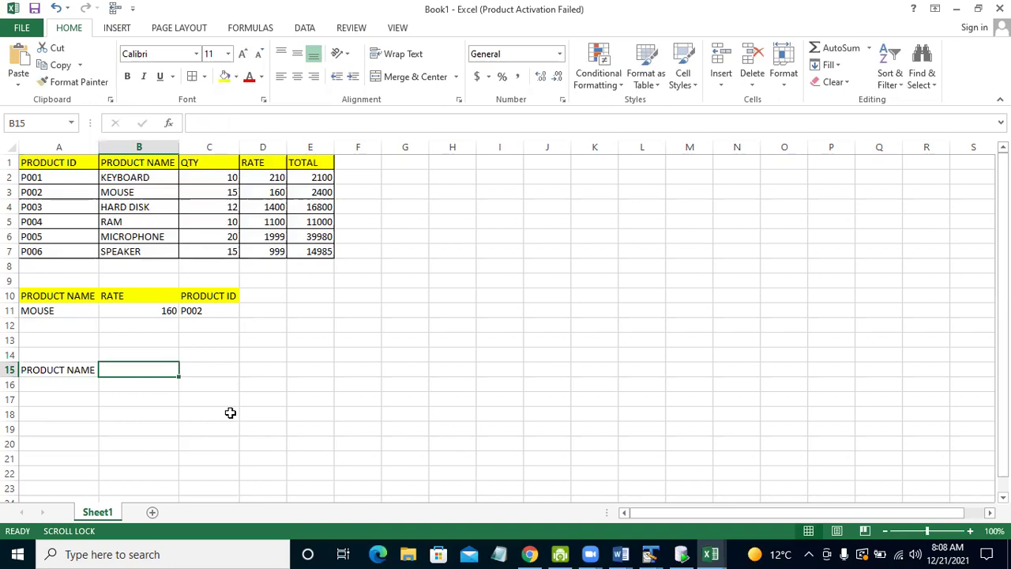
text(PRO)
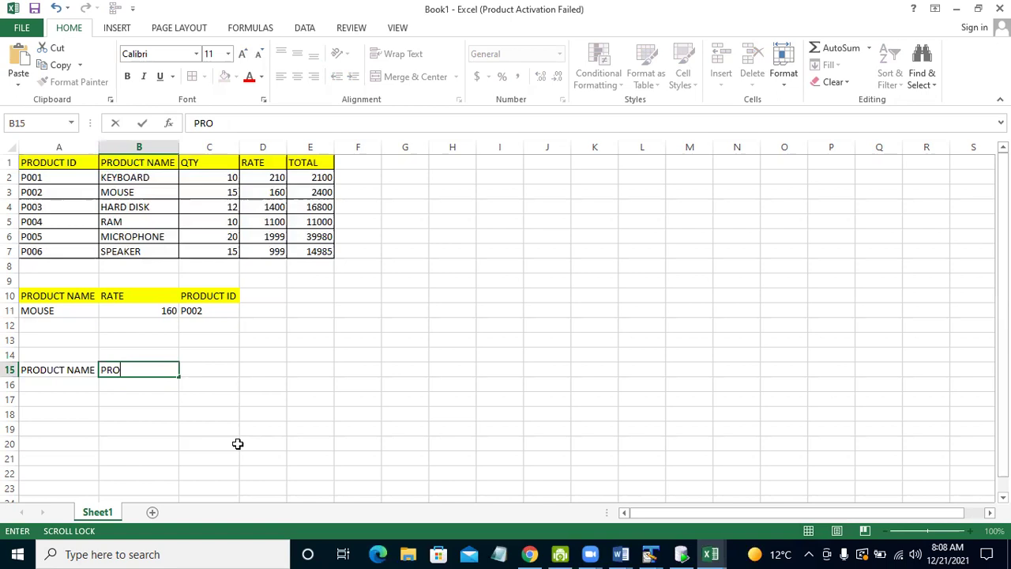
text(UDUCT ID)
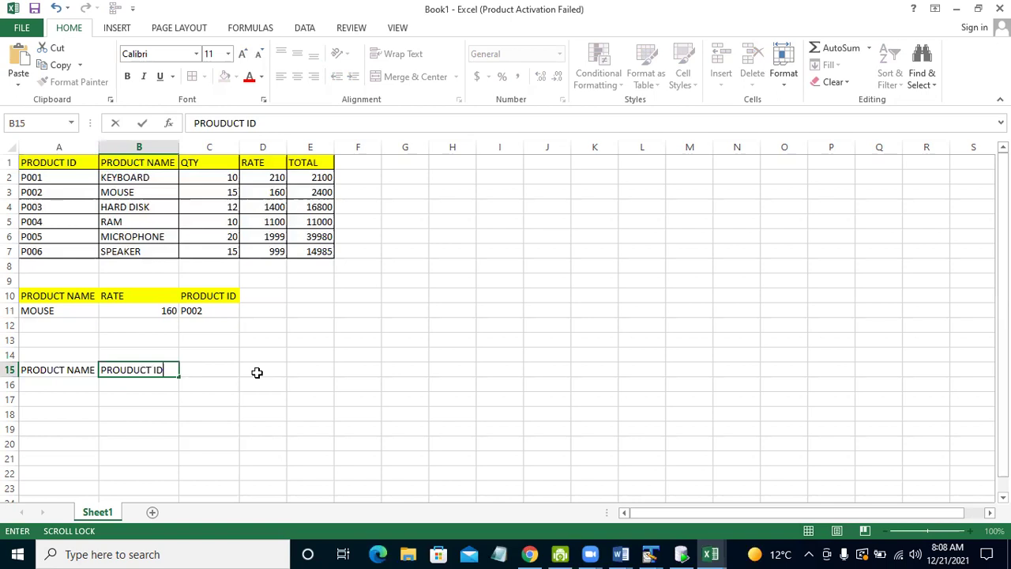
click(211, 372)
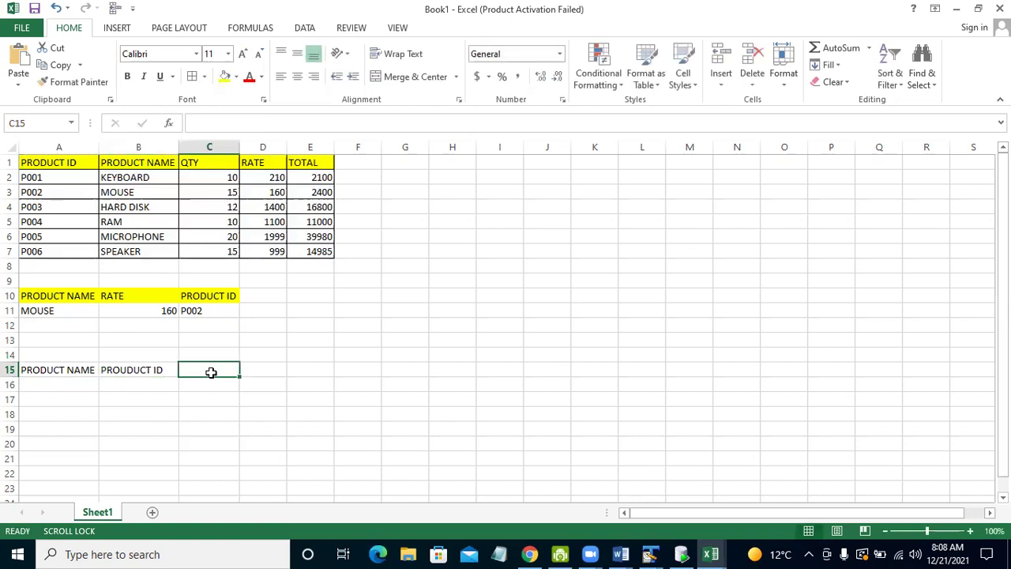
text(RATE)
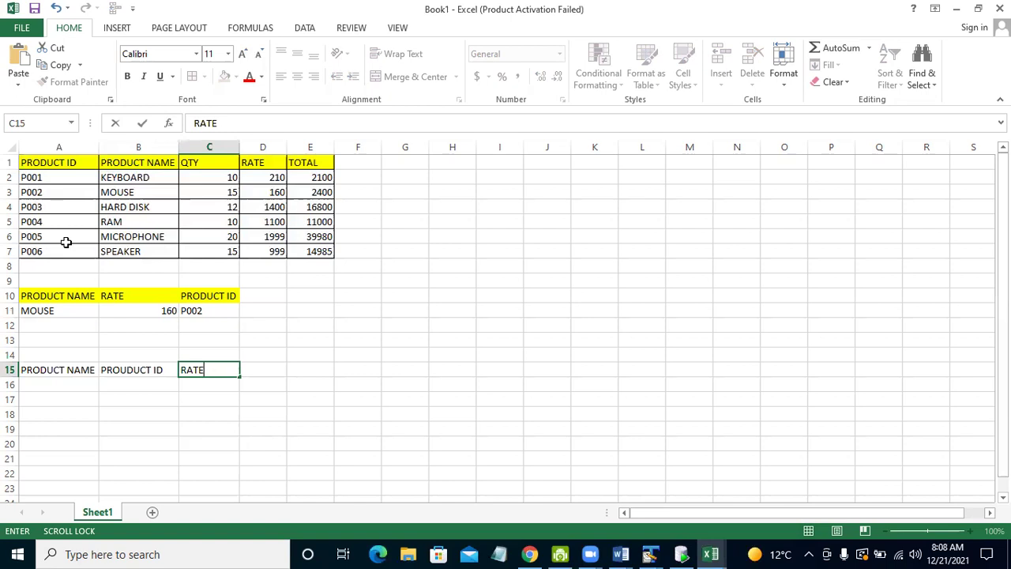
key(Down)
key(Down)
key(Left)
Copy the six product names from column B into A16:A21.
drag(136, 179, 136, 252)
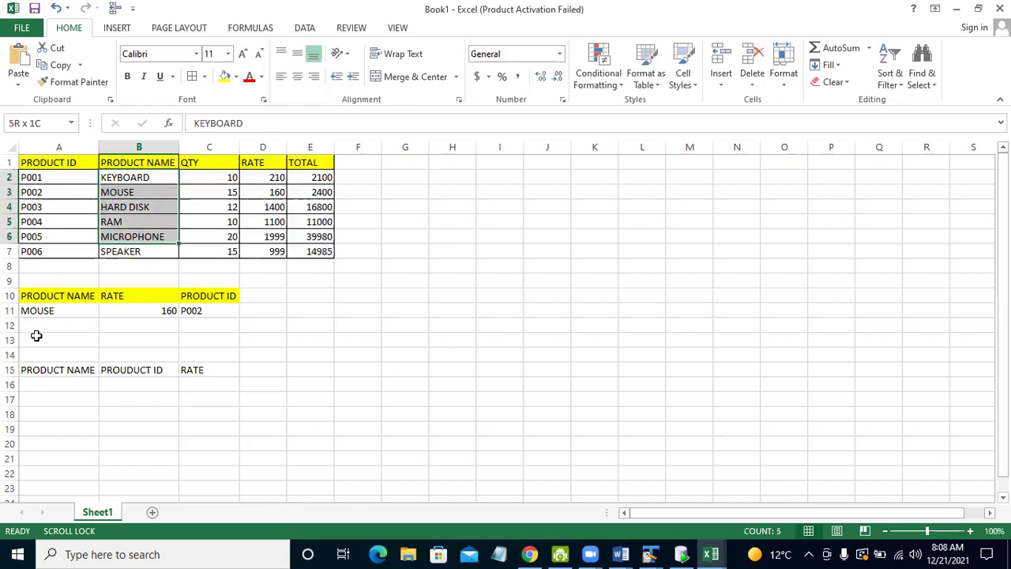
key(shift+Down)
key(ctrl+c)
click(43, 387)
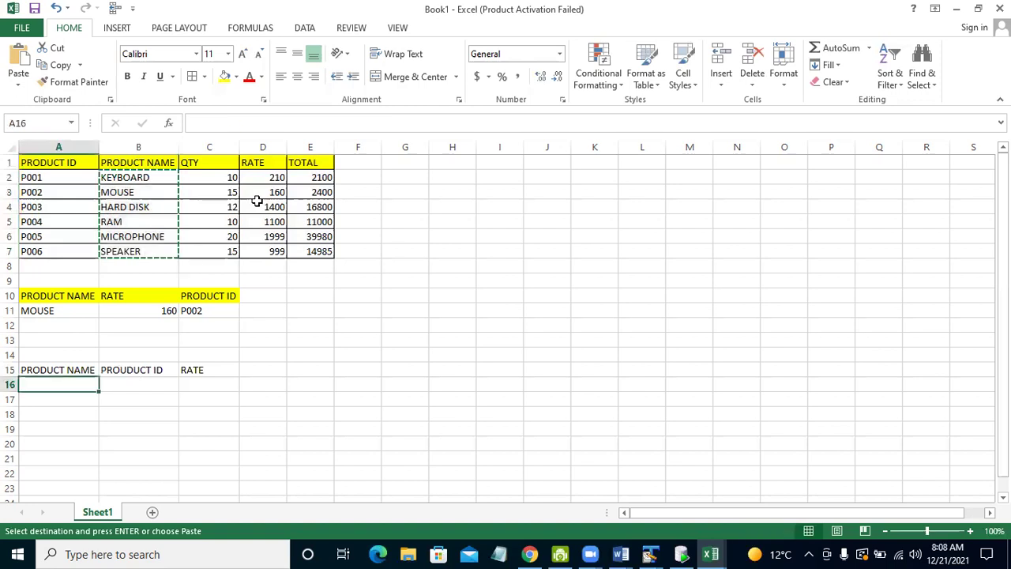
key(ctrl+v)
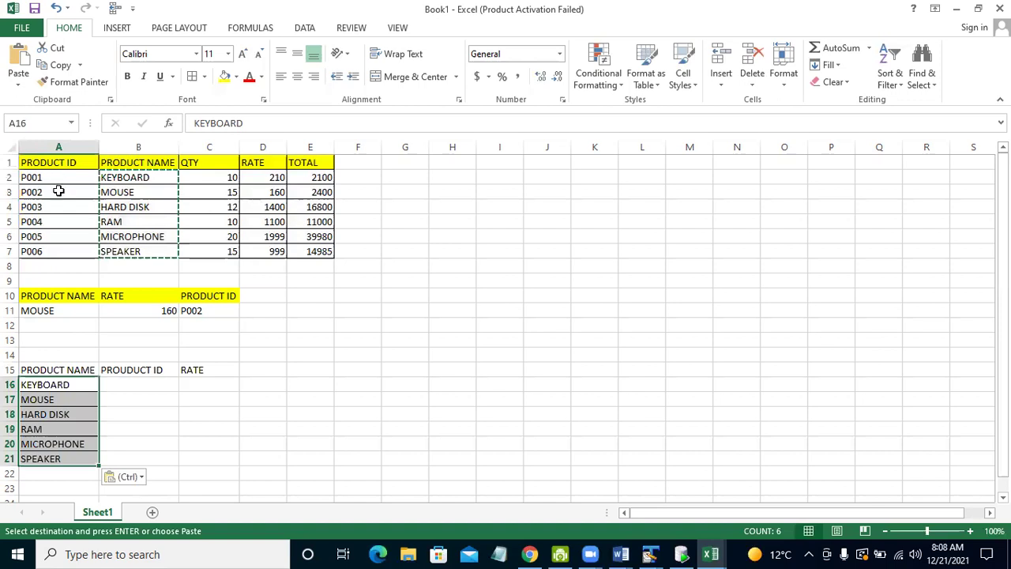
Copy product IDs P001–P006 from column A into B16:B21.
drag(59, 178, 59, 191)
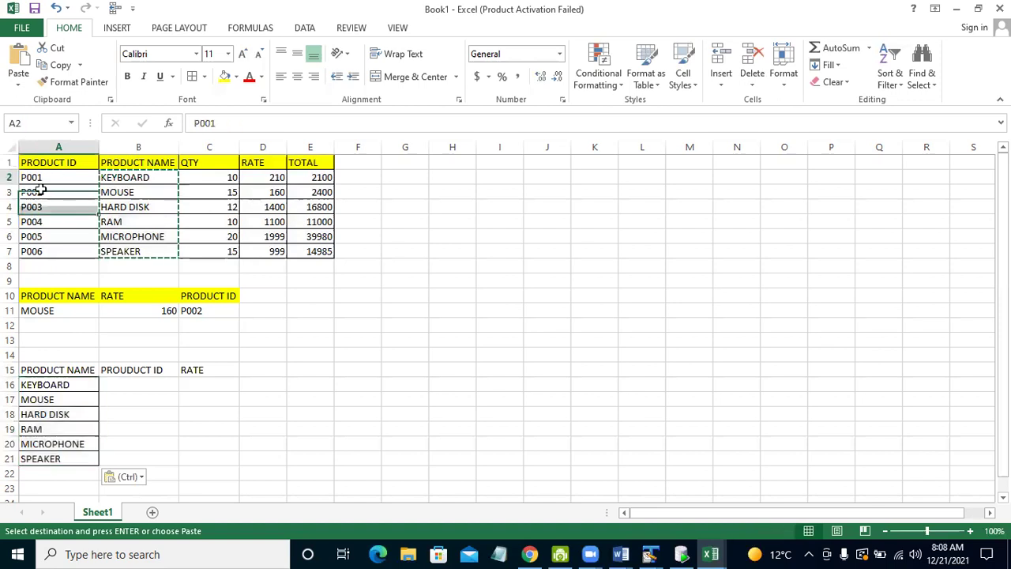
click(40, 191)
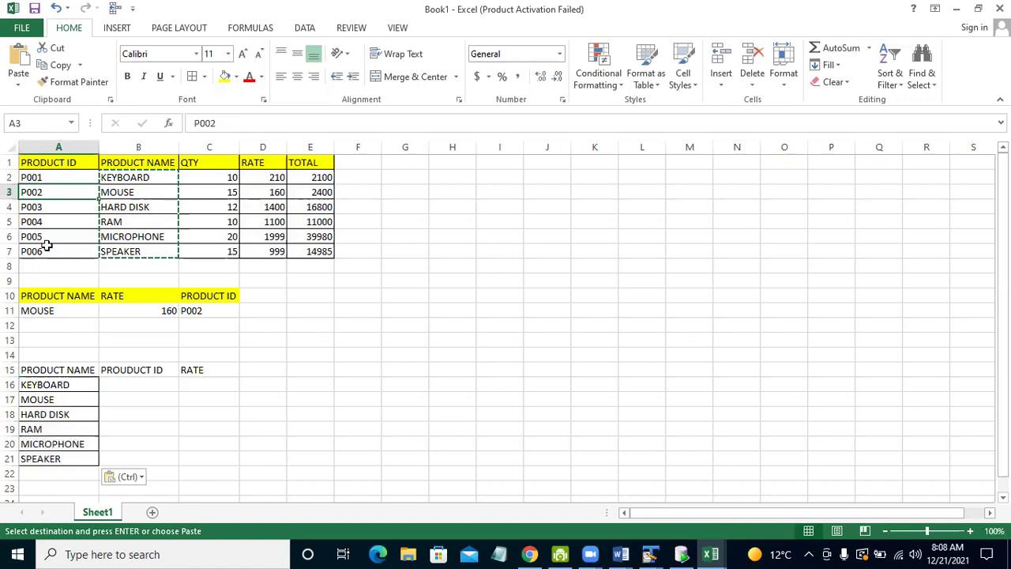
key(Down)
key(Down)
key(Up)
key(Up)
key(Up)
key(ctrl+shift+Down)
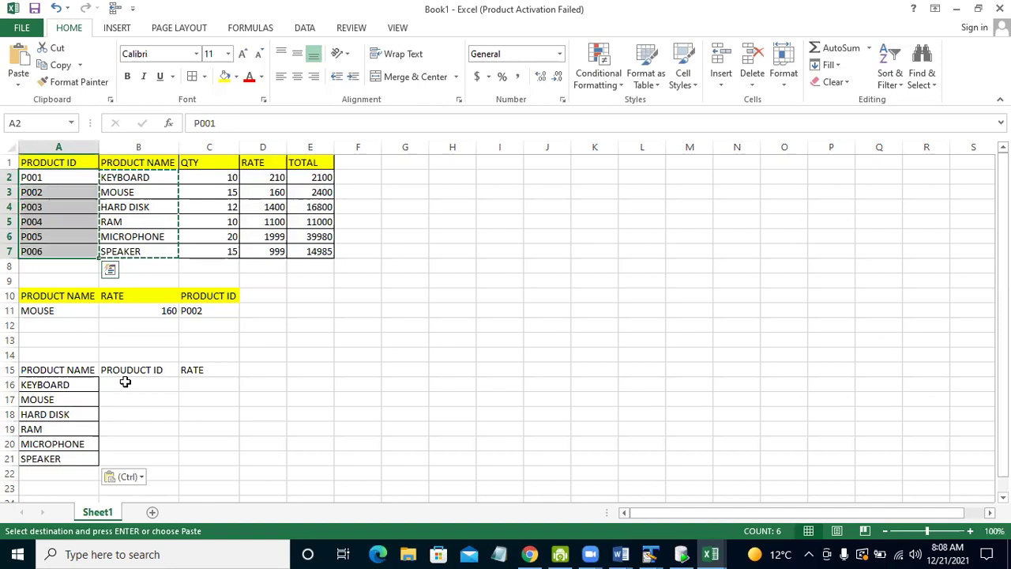
key(ctrl+c)
click(125, 382)
key(ctrl+v)
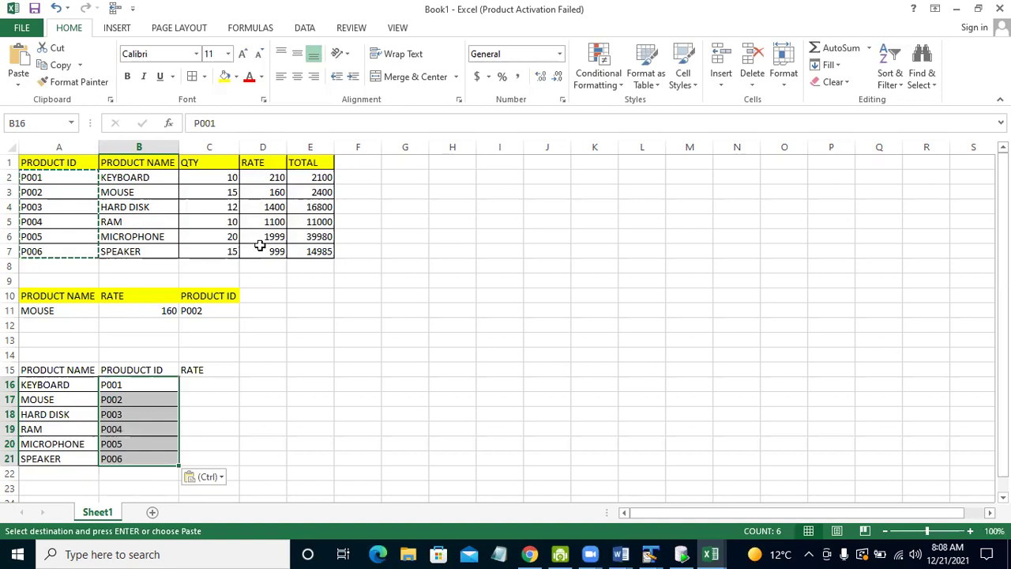
Copy the six rates from column D into C16:C21.
drag(265, 177, 260, 250)
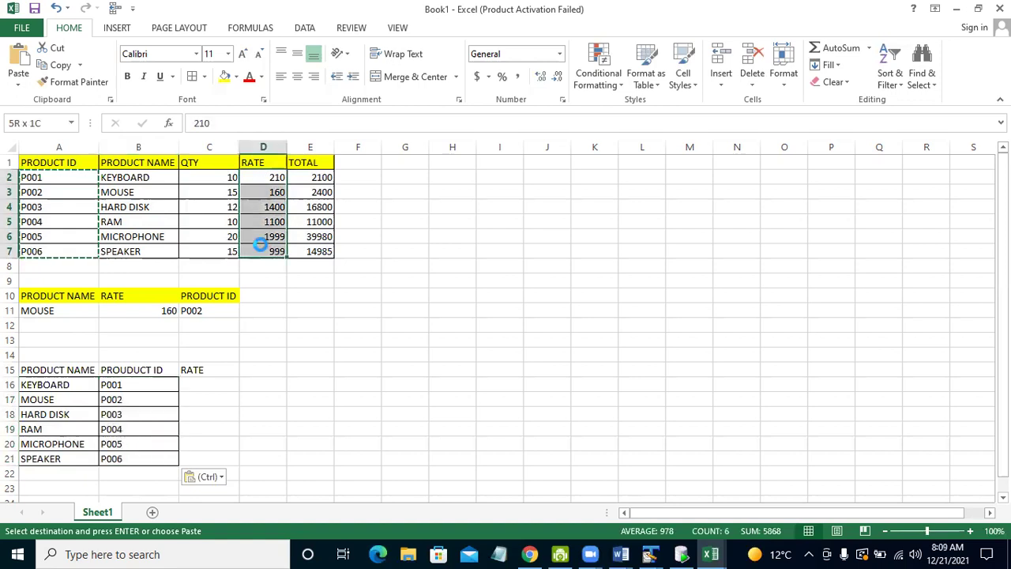
key(ctrl+c)
click(212, 381)
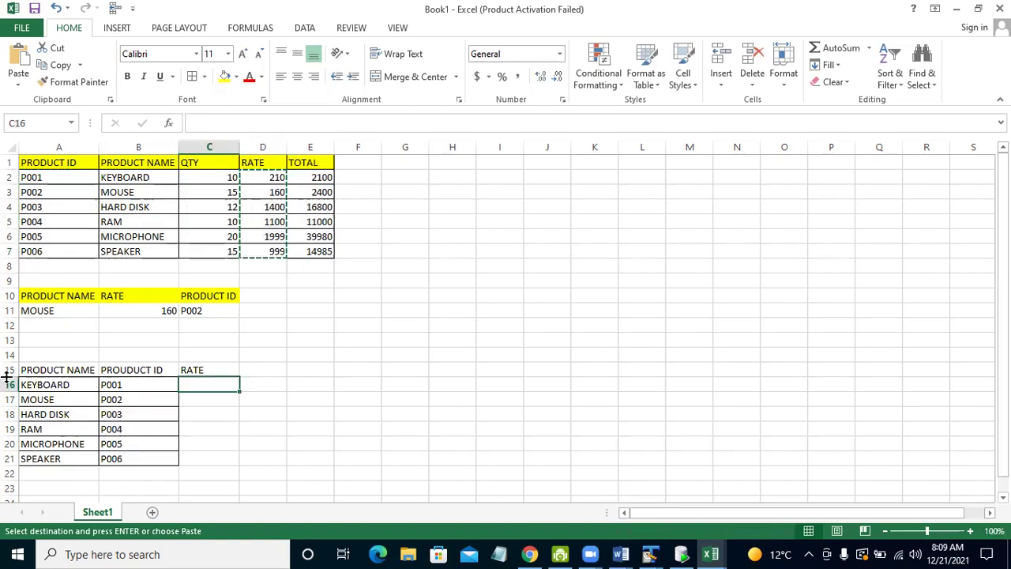
key(ctrl+v)
key(Right)
key(Right)
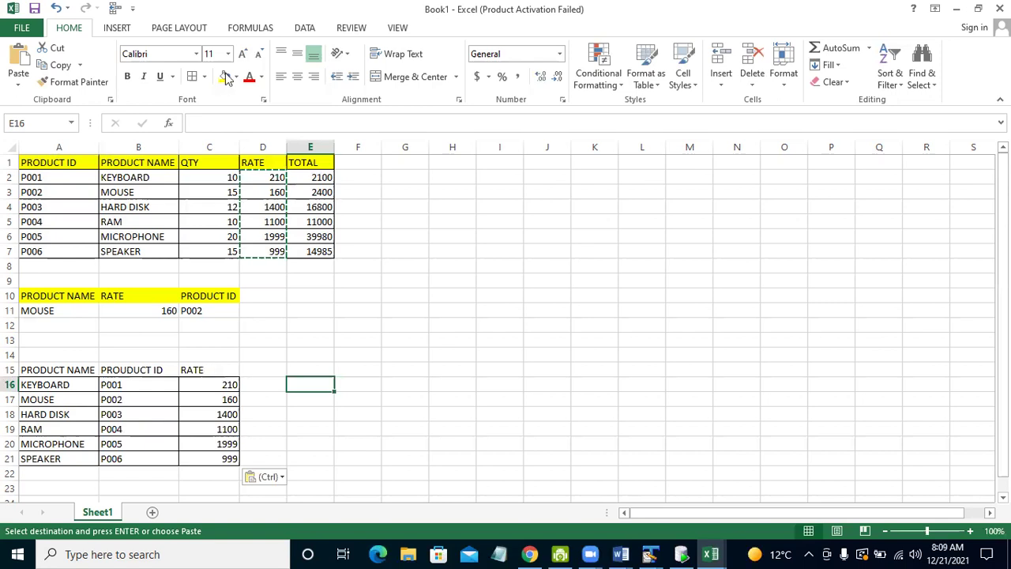
key(Left)
key(Left)
key(Left)
key(Up)
key(shift+Right)
key(shift+Right)
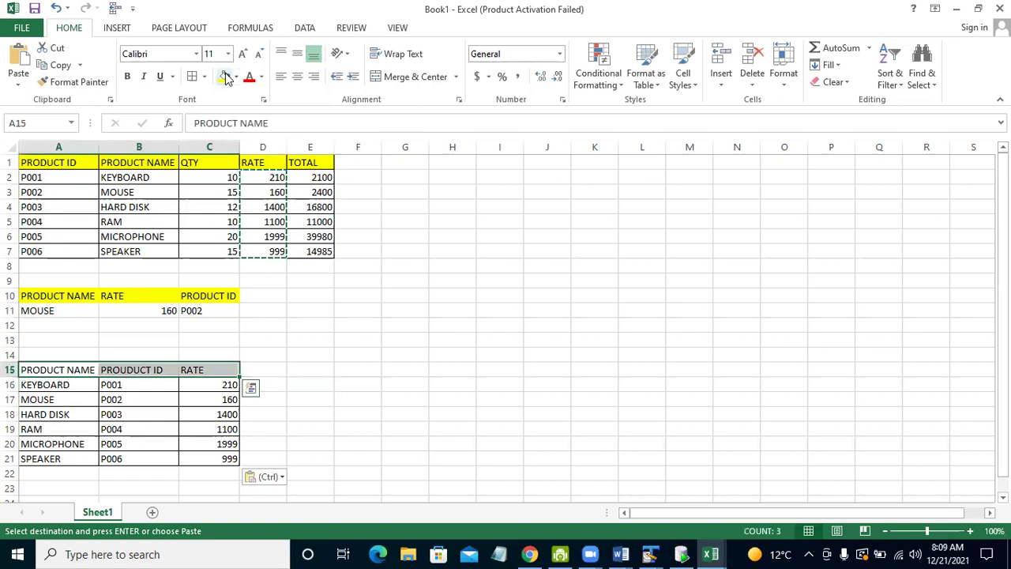
Give the third table's headings A15:C15 a yellow fill.
click(227, 77)
scroll(285, 370, down, 2)
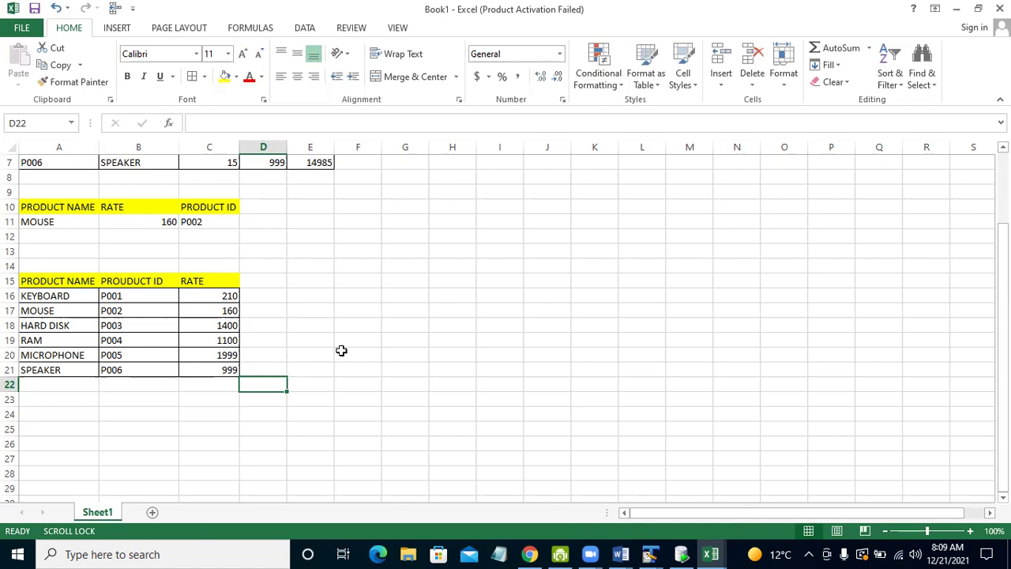
scroll(73, 357, down, 1)
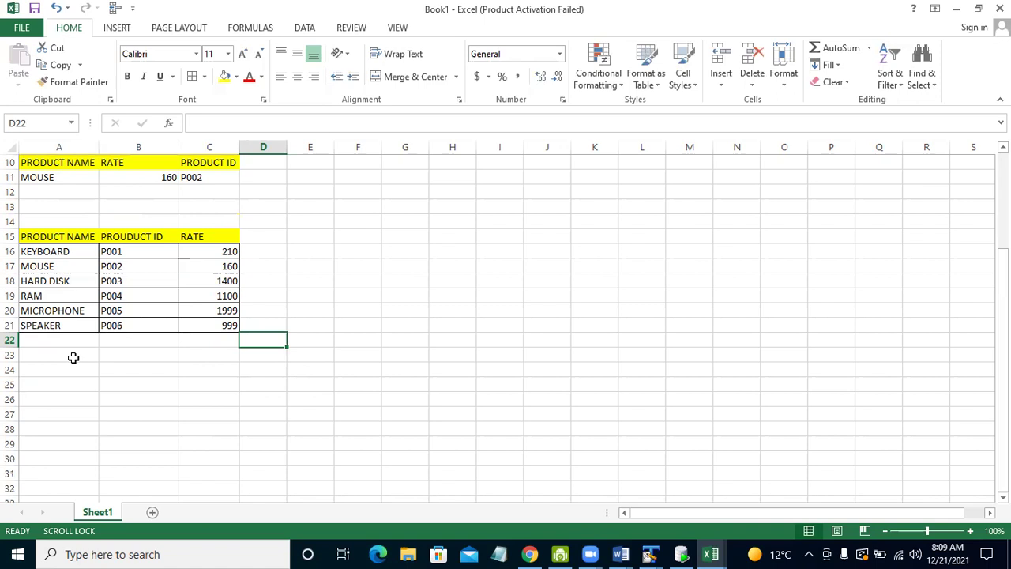
Enter the label PRODUCT ID in A23 and ITEM in A24.
click(73, 358)
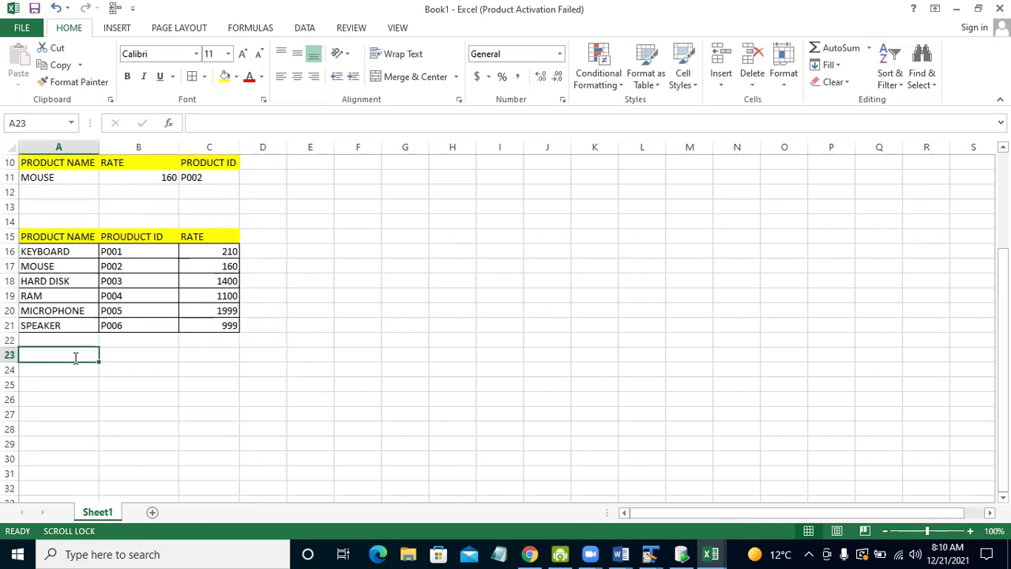
text(PRODUCT)
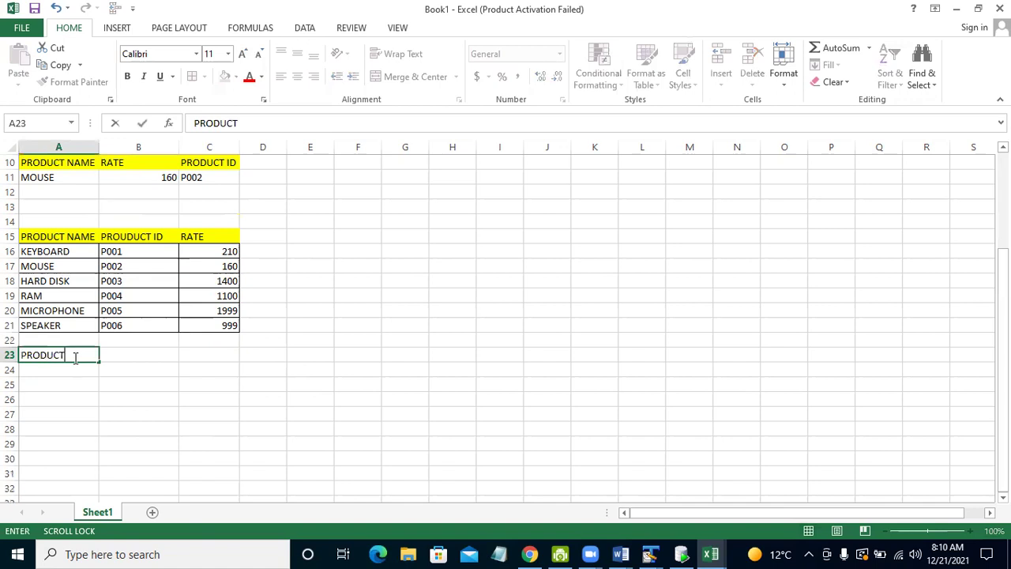
text( I)
text(D)
click(43, 369)
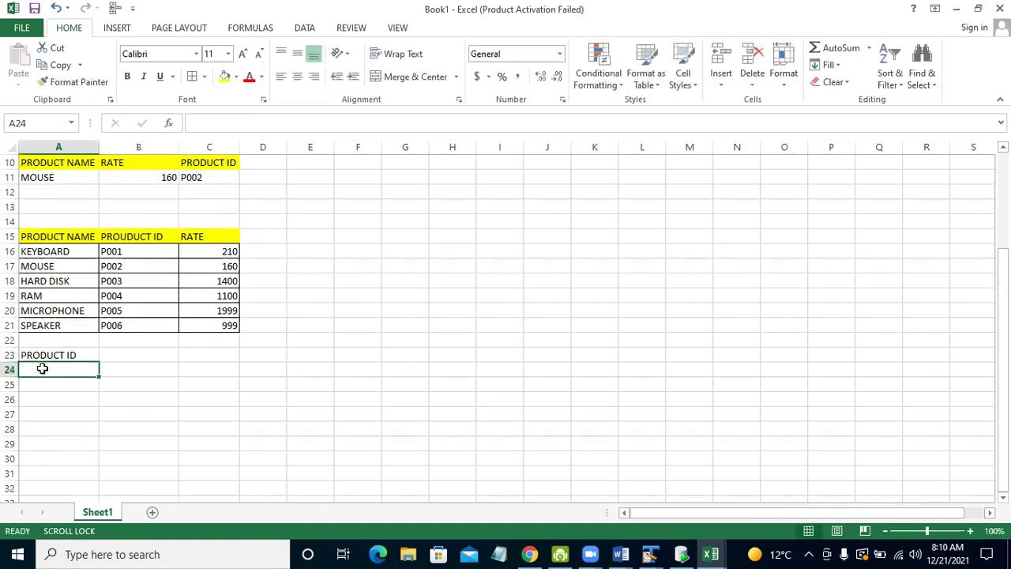
text(ITE)
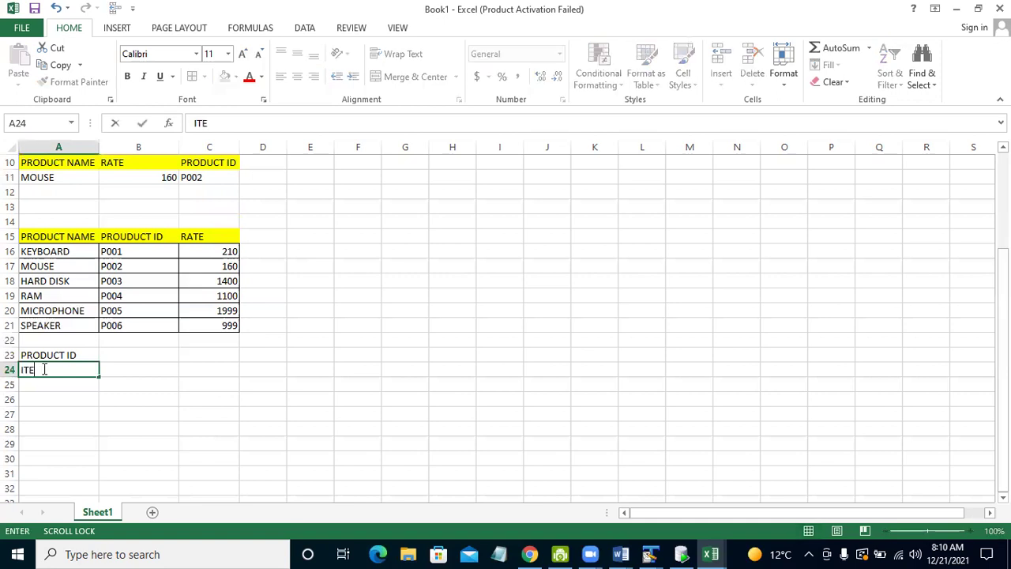
text(M)
click(138, 395)
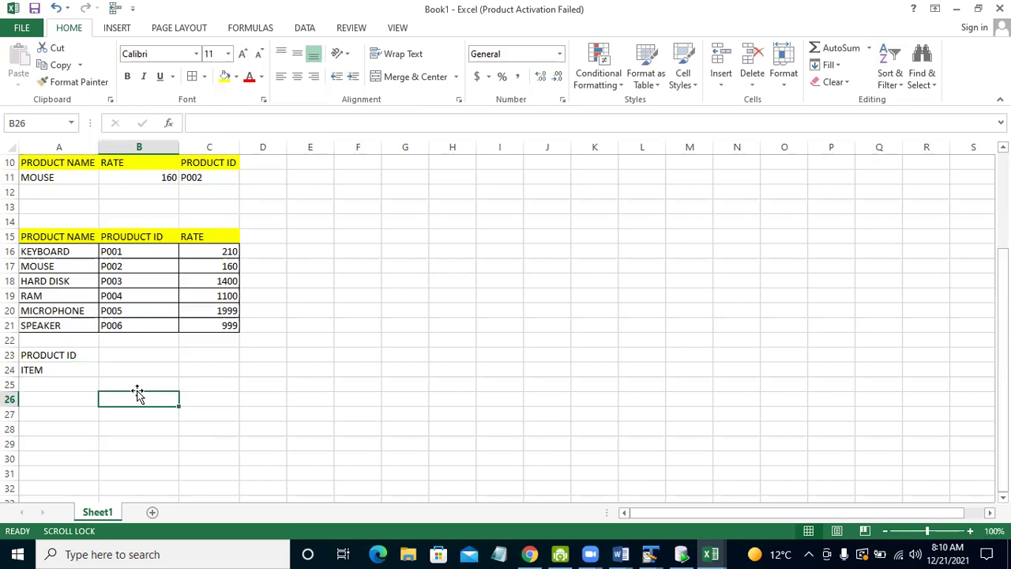
click(128, 348)
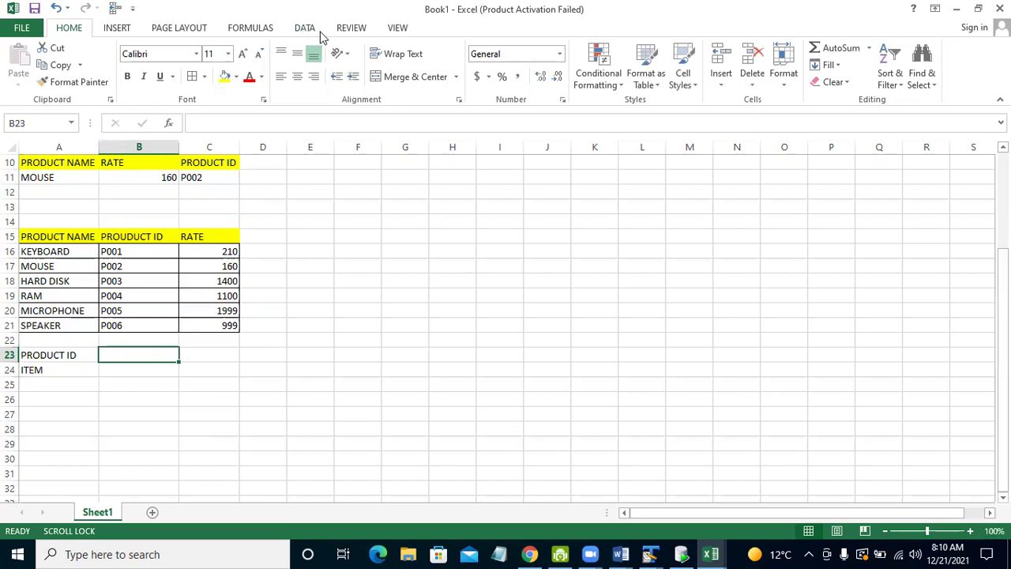
Apply List data validation to B23 with source =$B$16:$B$21.
click(320, 31)
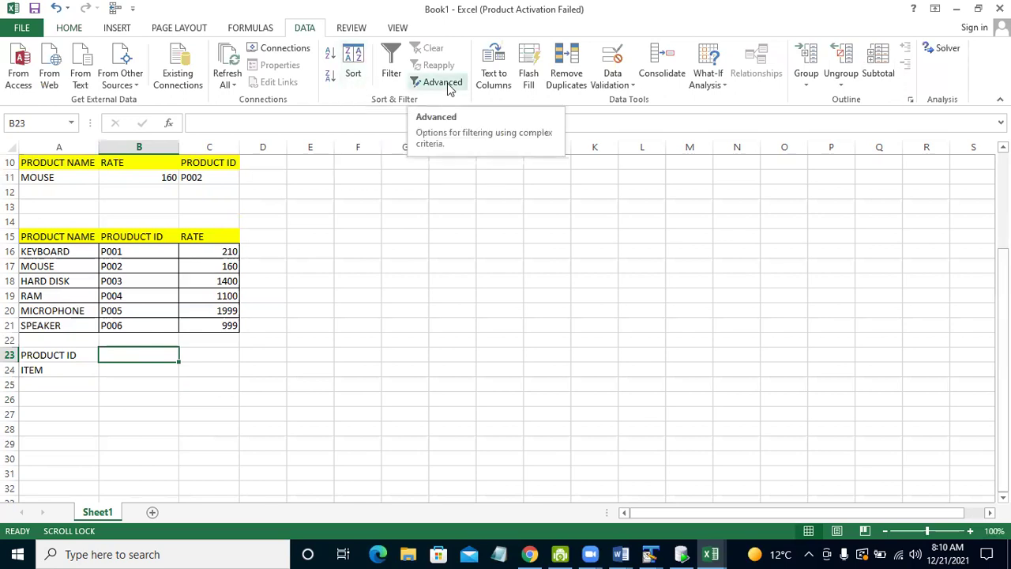
click(633, 86)
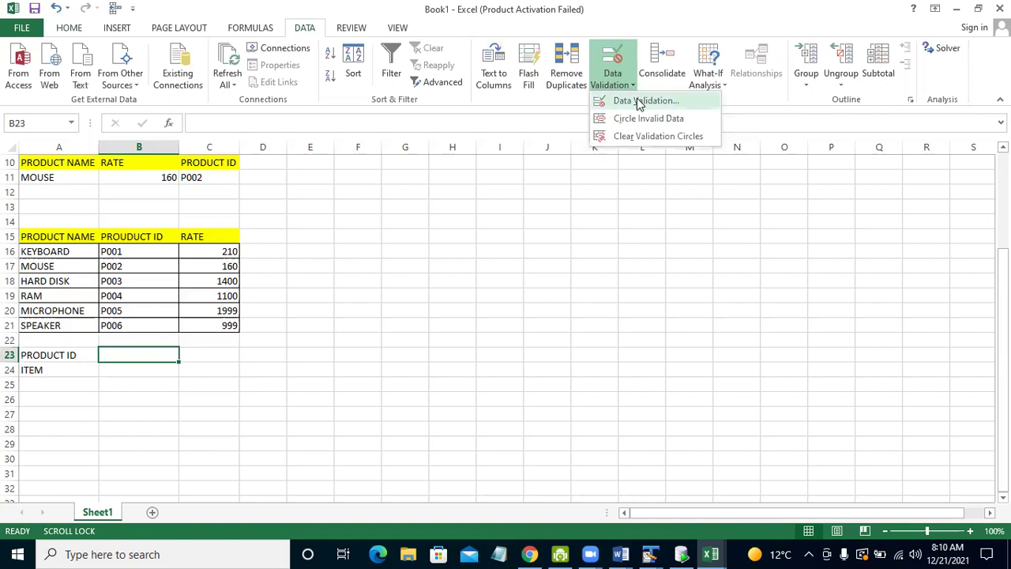
click(640, 103)
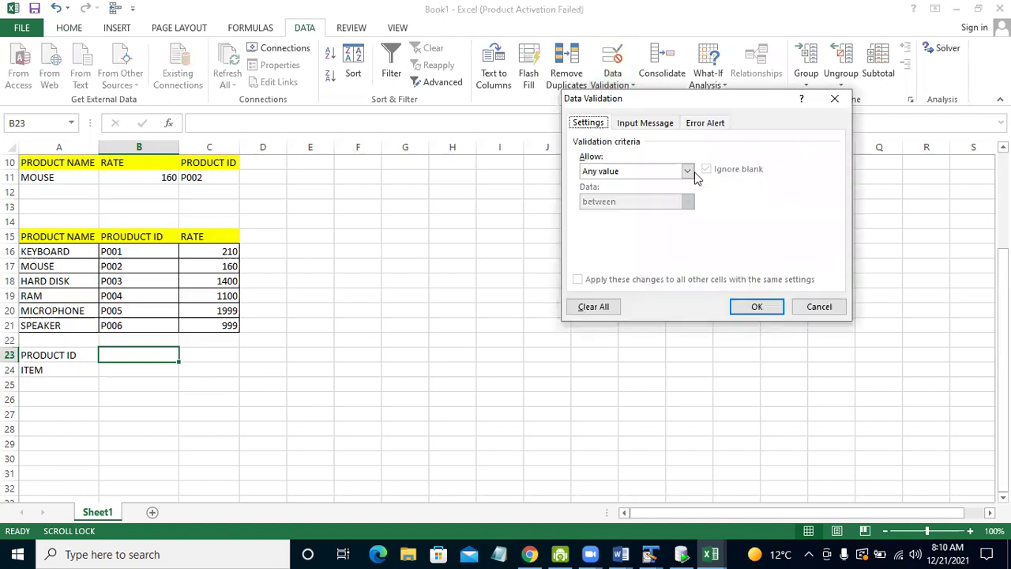
click(687, 172)
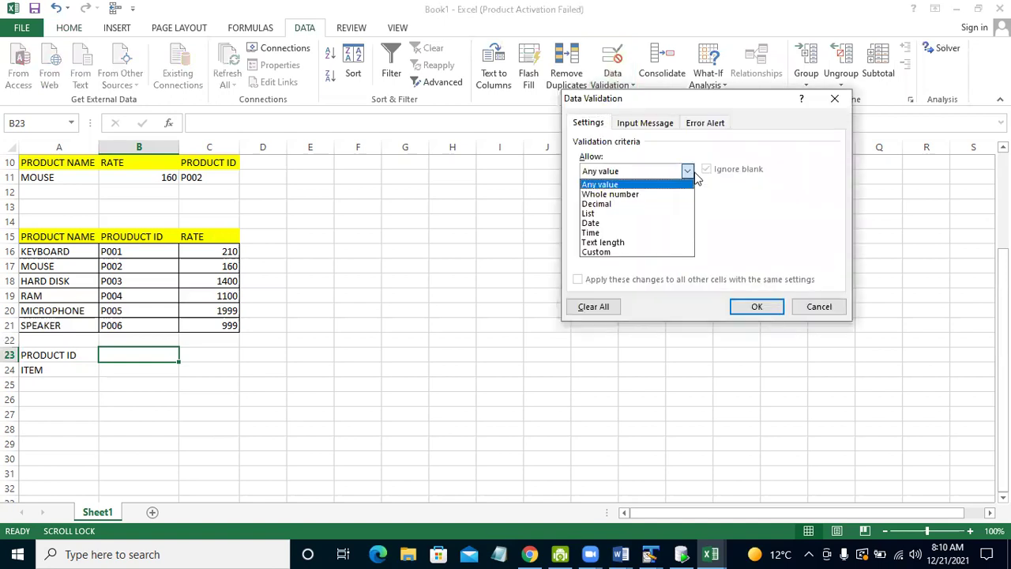
click(607, 214)
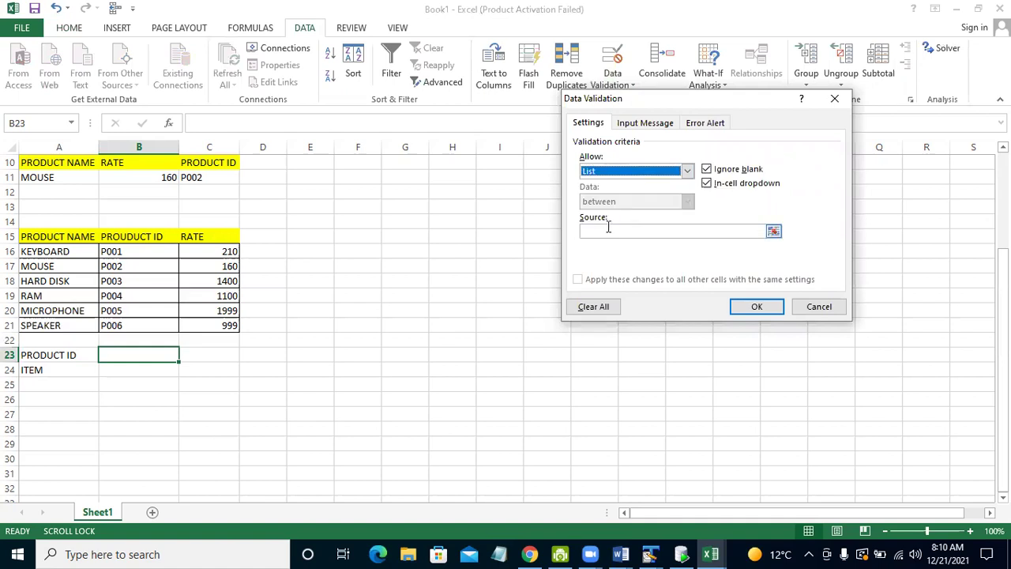
click(609, 230)
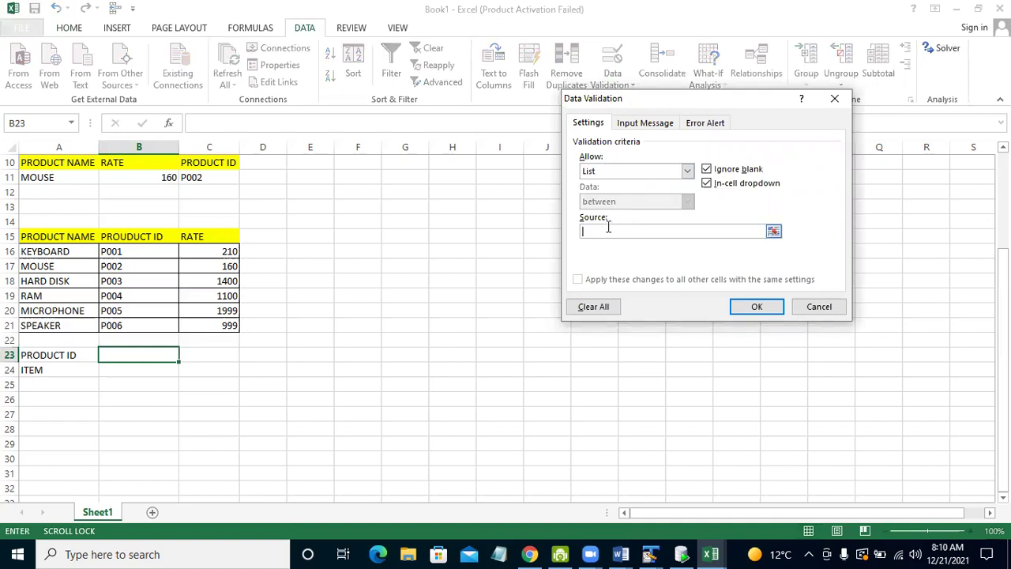
text(=)
drag(139, 251, 140, 325)
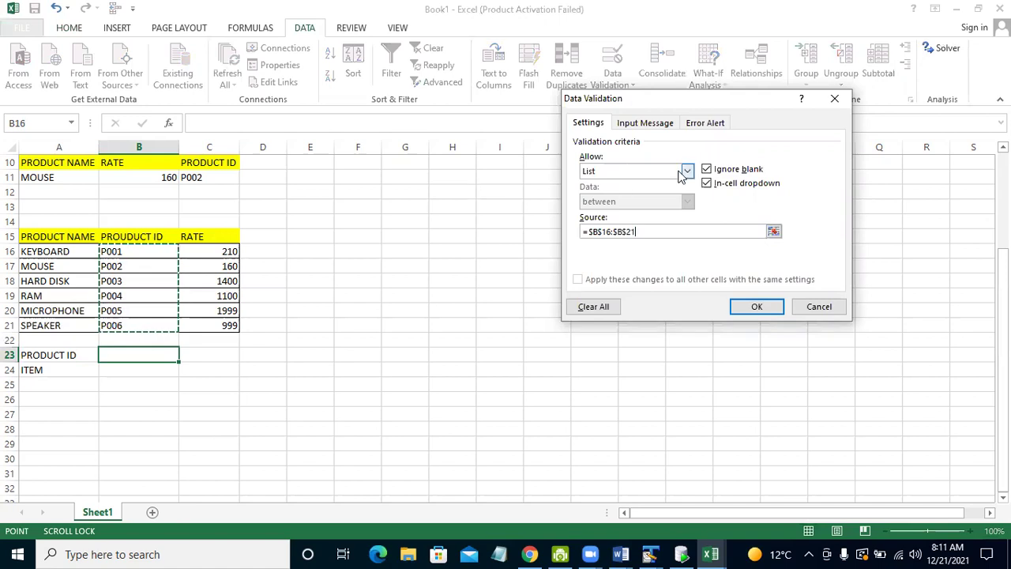
click(761, 315)
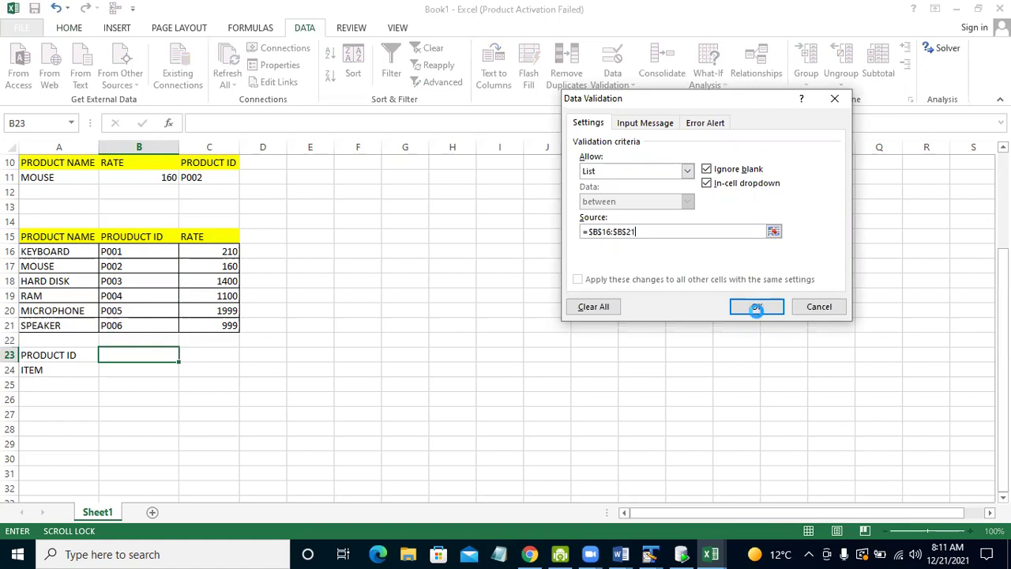
click(757, 309)
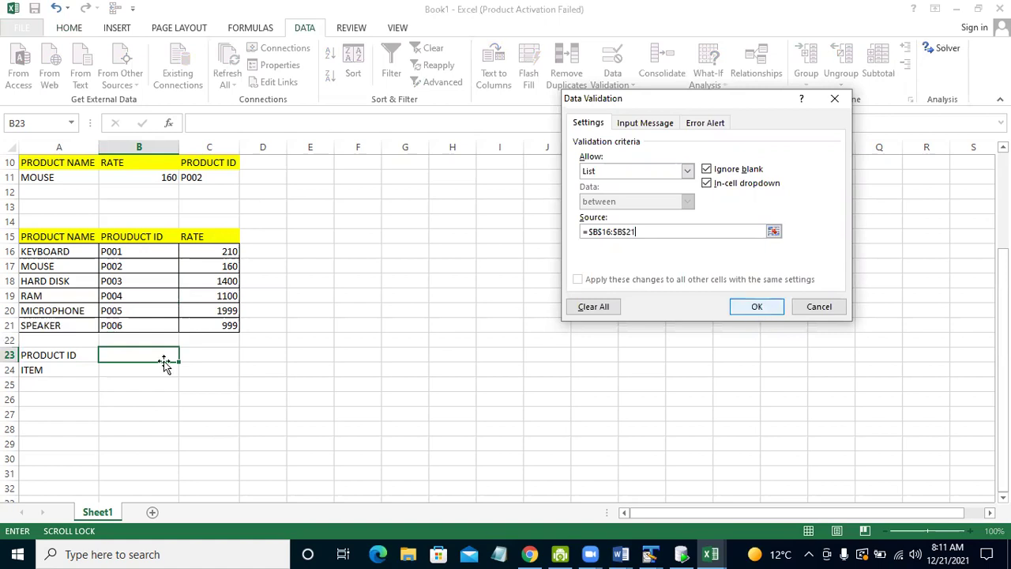
click(185, 356)
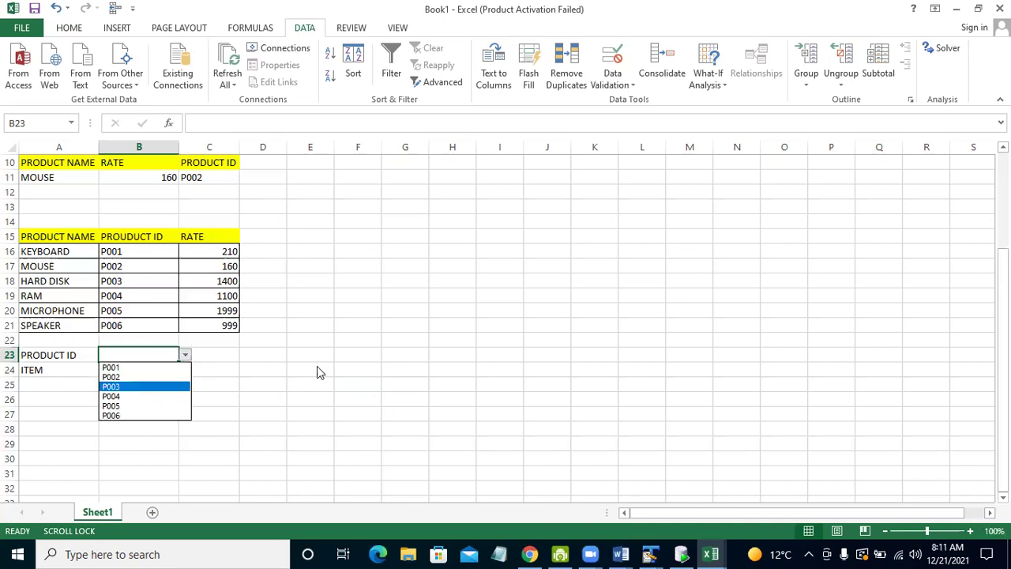
Check that B23's dropdown lists product IDs P001 through P006.
click(148, 372)
click(149, 373)
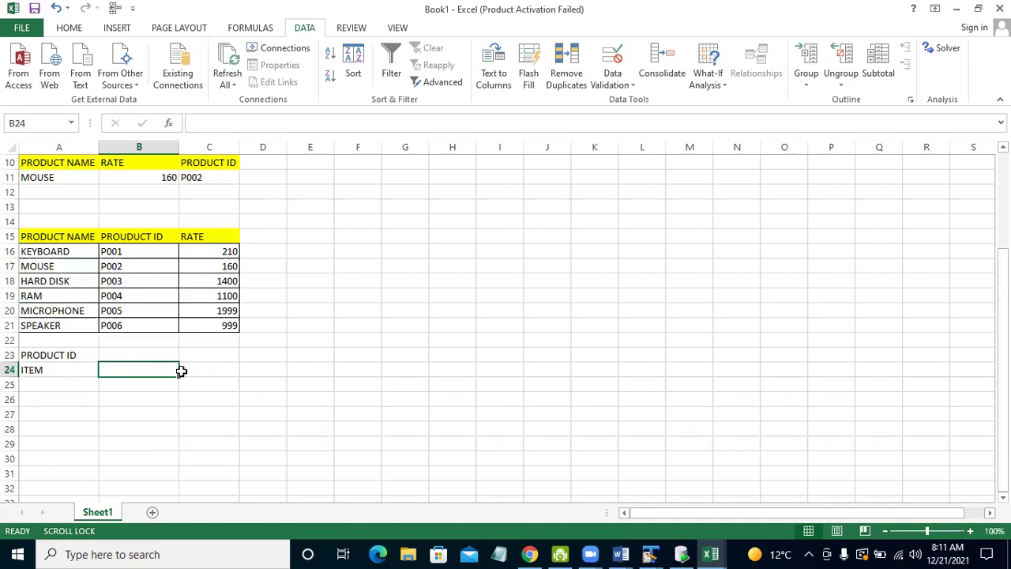
click(152, 355)
click(185, 355)
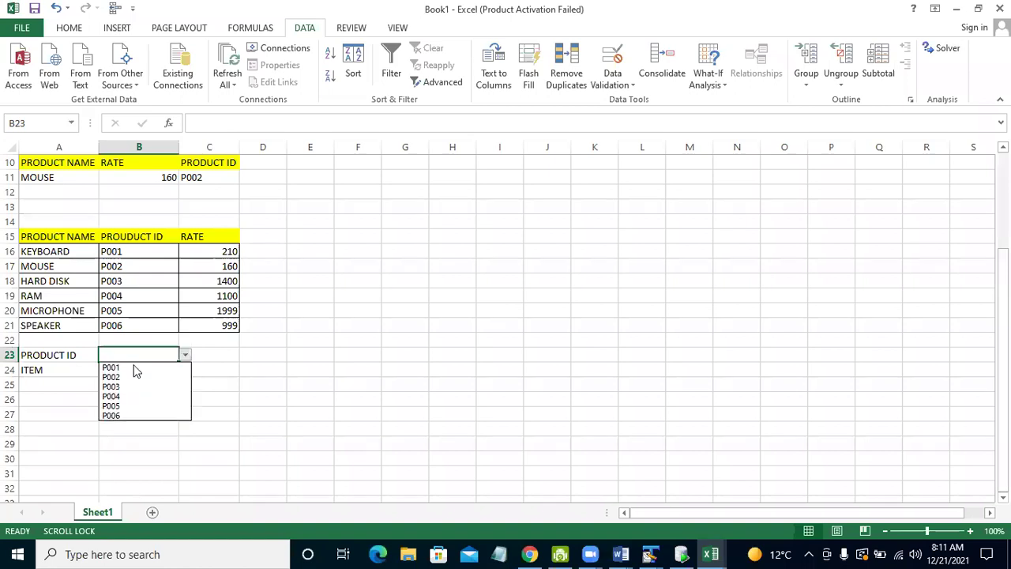
key(Down)
key(Down)
key(Down)
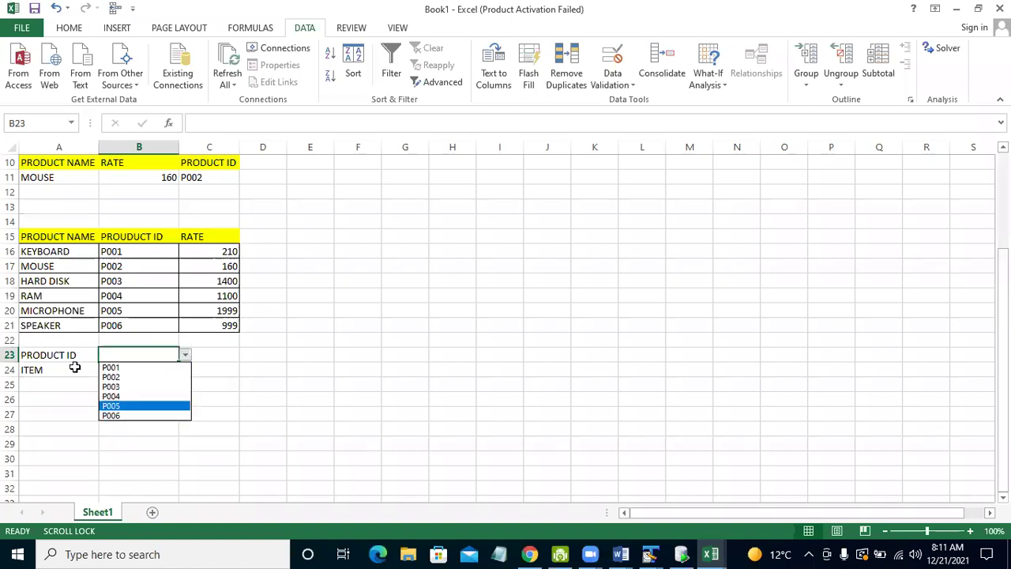
Change the A24 label from ITEM to ITEM NAME.
click(75, 368)
double_click(76, 369)
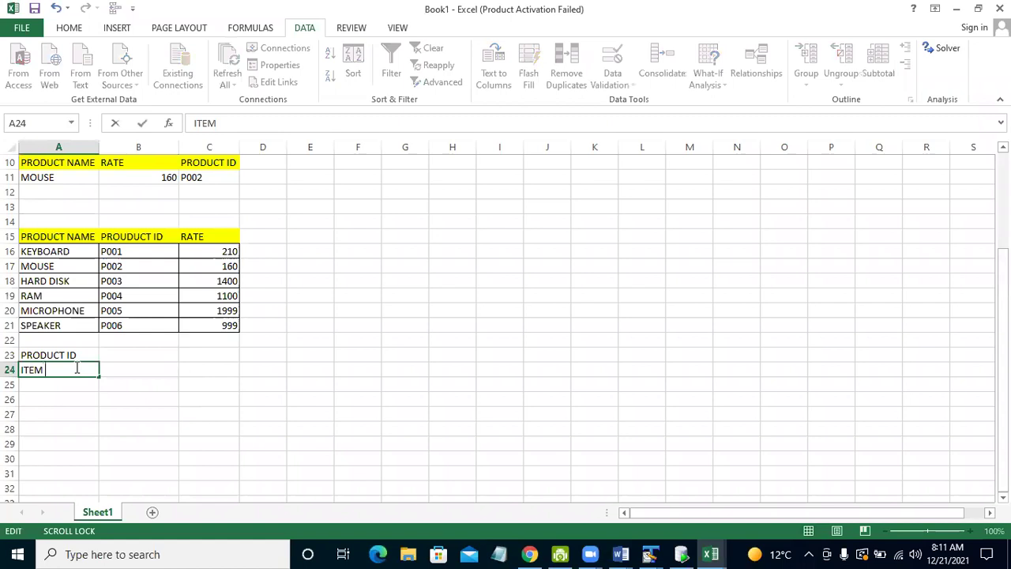
text(NAME)
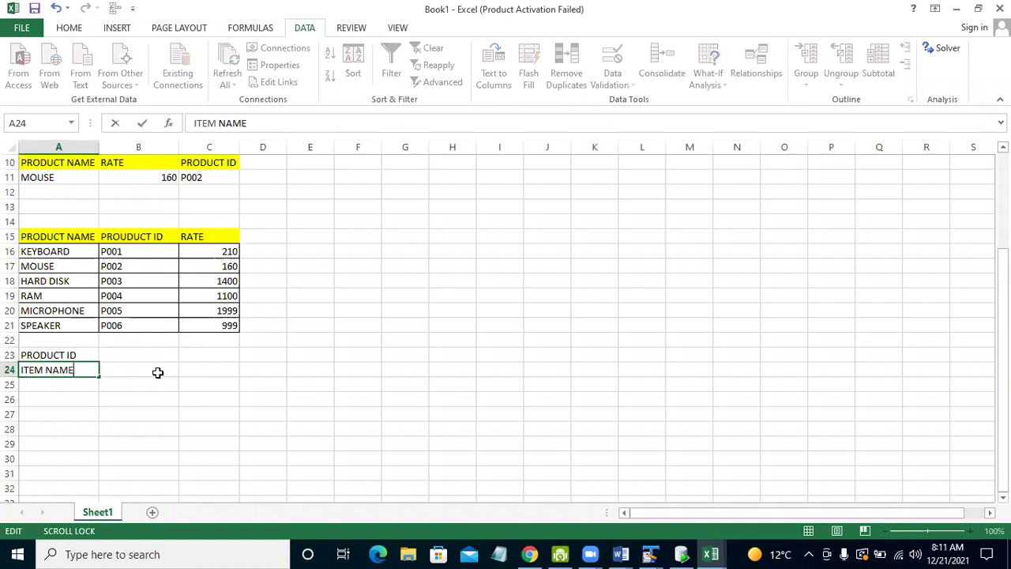
click(158, 372)
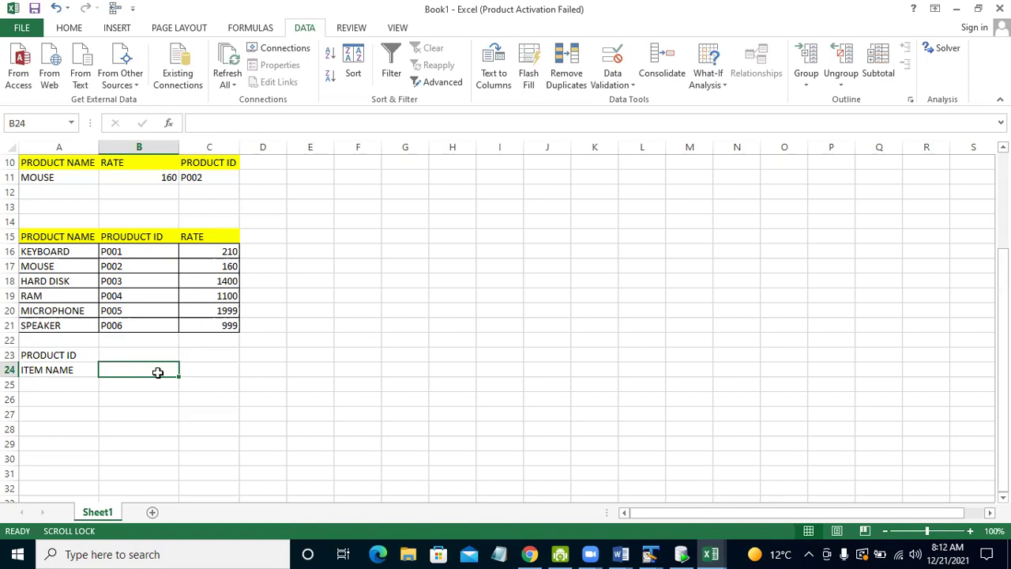
Enter =INDEX(A15:C21,3,3) in B24 so it returns 160.
text(=)
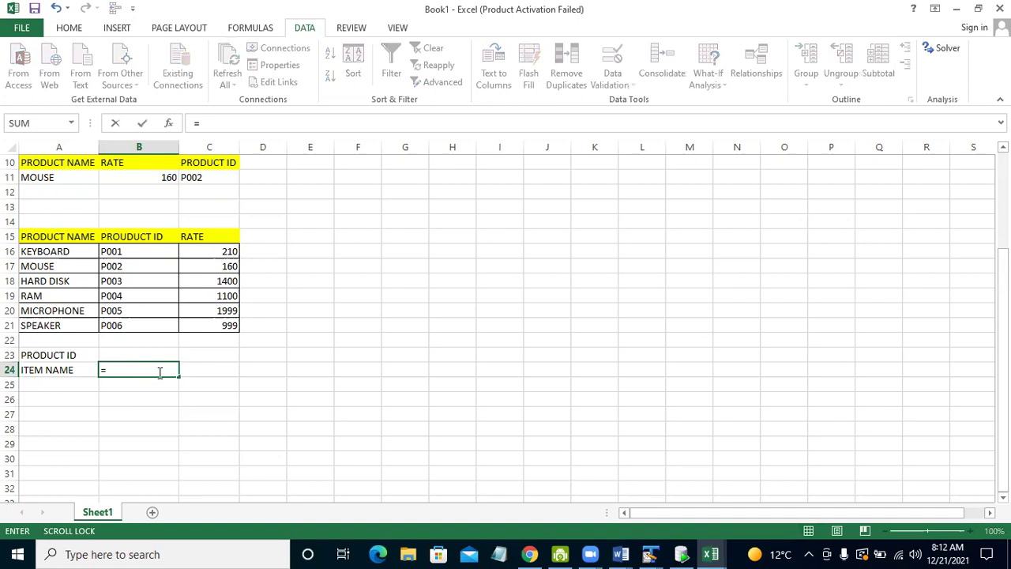
text(INDEX)
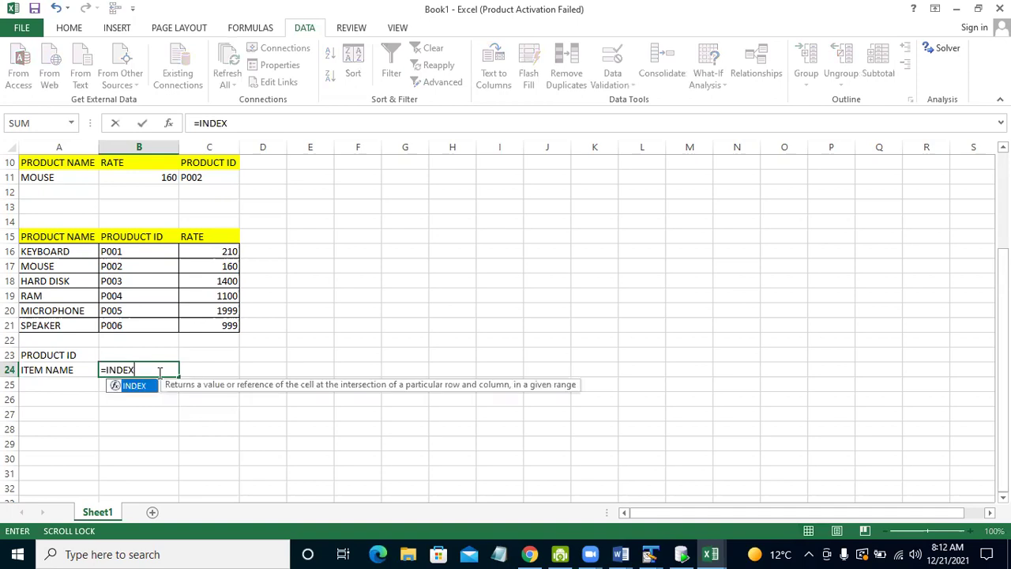
text(()
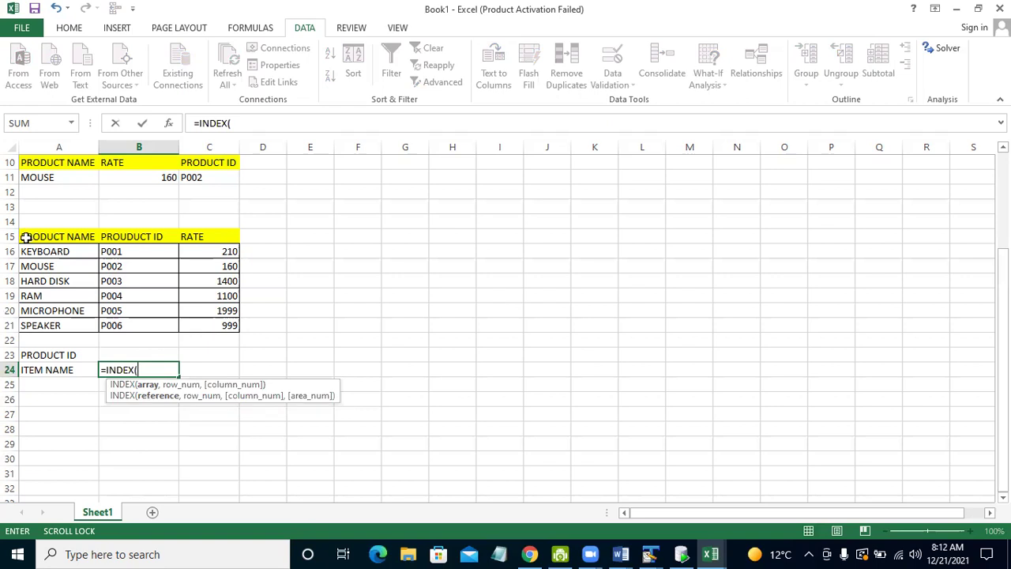
drag(205, 318, 204, 318)
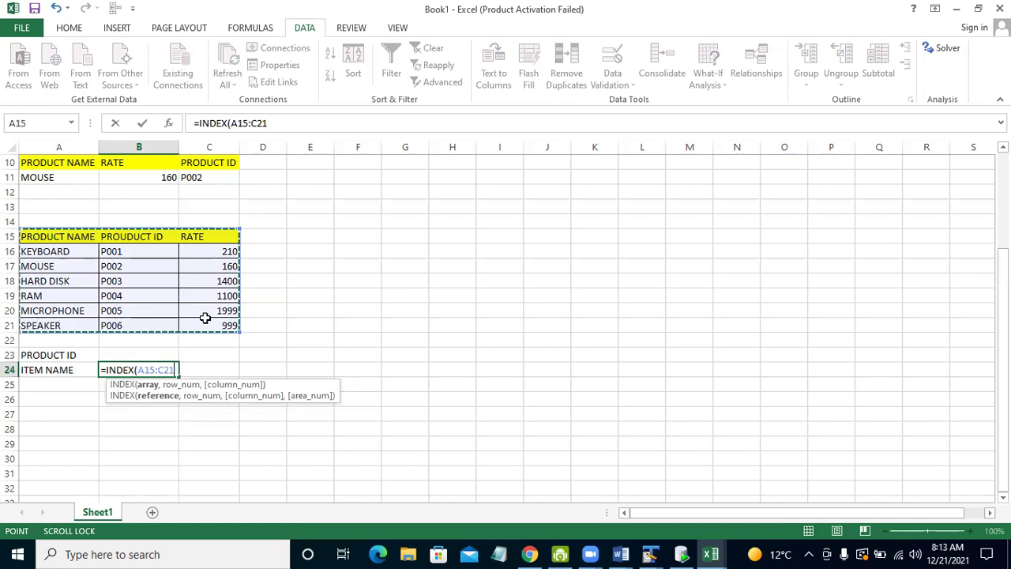
text(,)
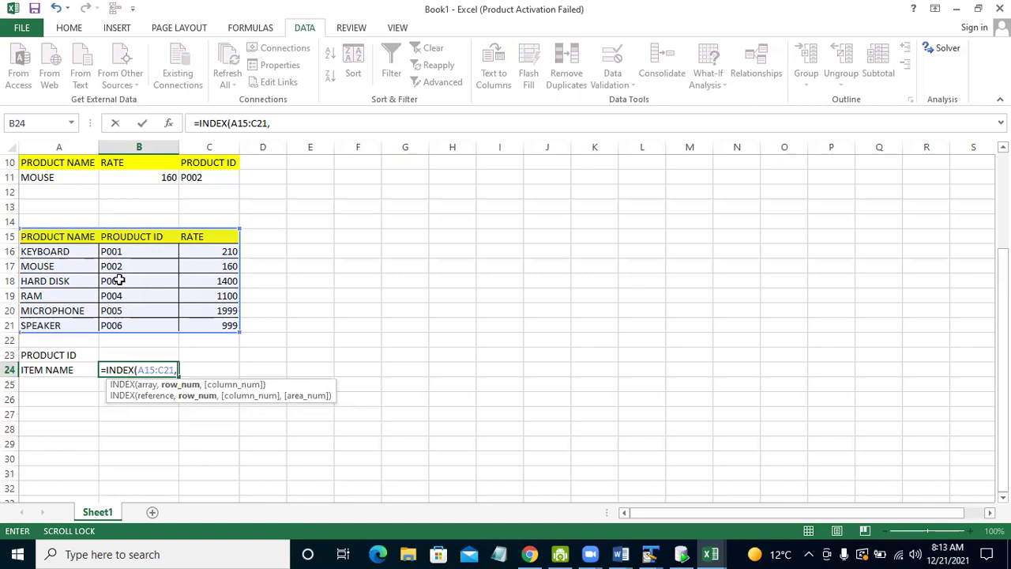
text(3)
text(,)
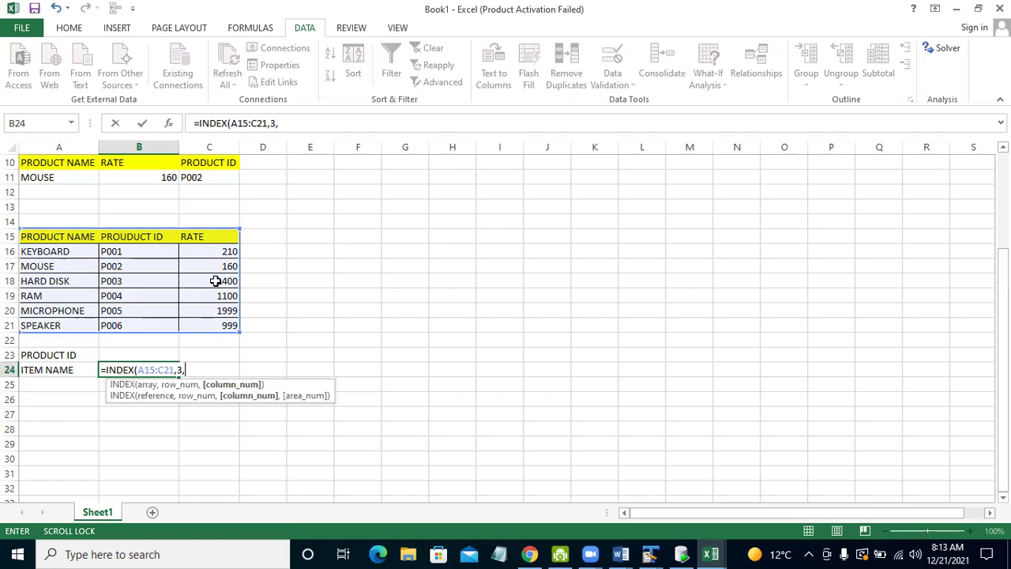
text(3)
text())
key(Return)
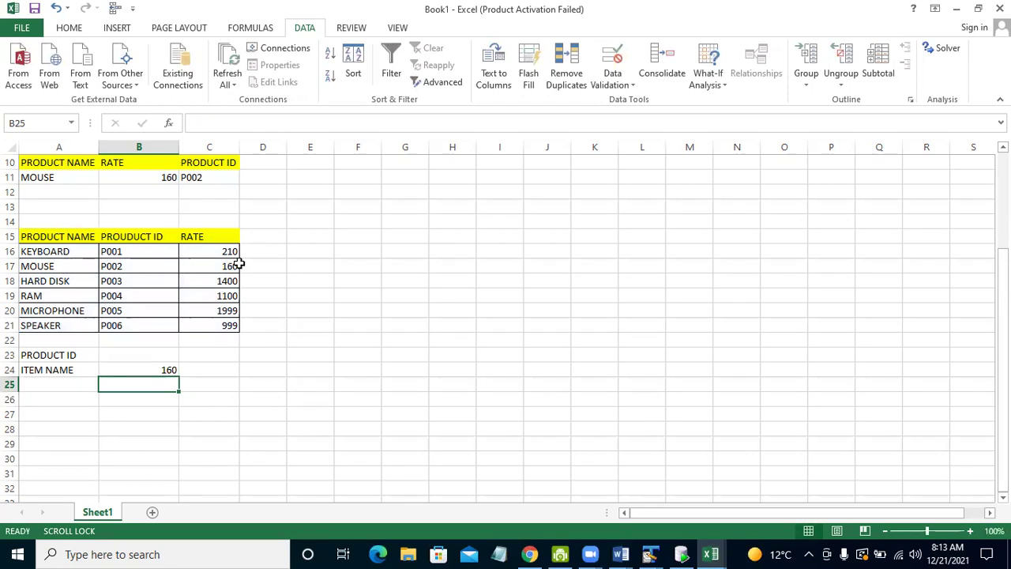
Pick P002 from B23's product ID dropdown and check B24's INDEX formula.
click(176, 354)
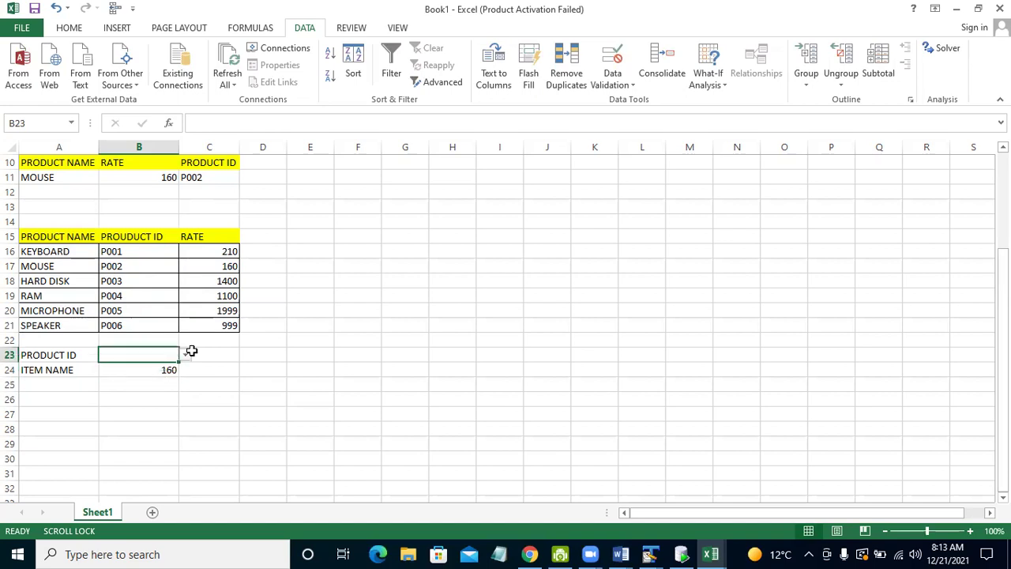
key(Tab)
click(175, 356)
click(185, 358)
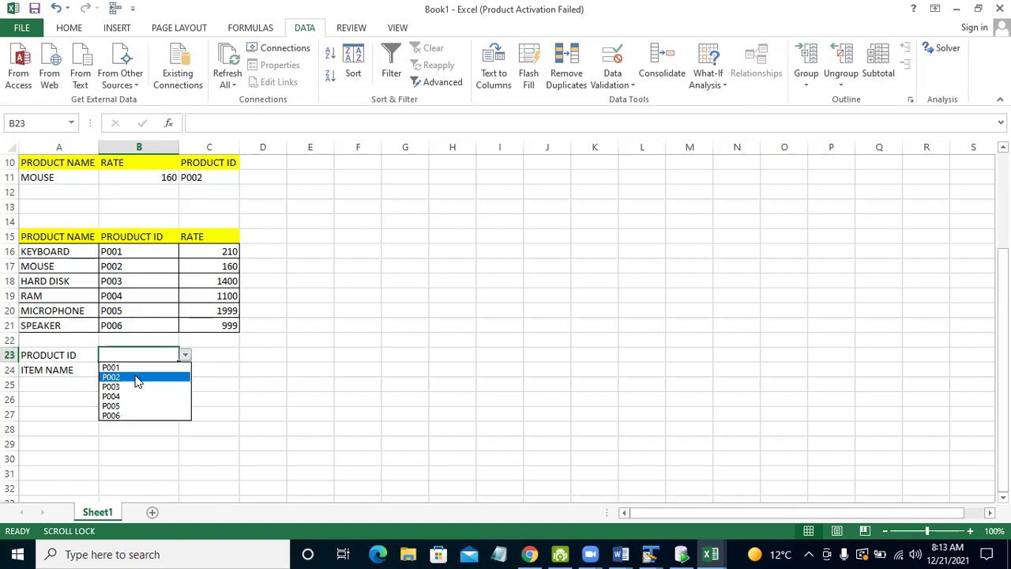
click(134, 376)
click(135, 365)
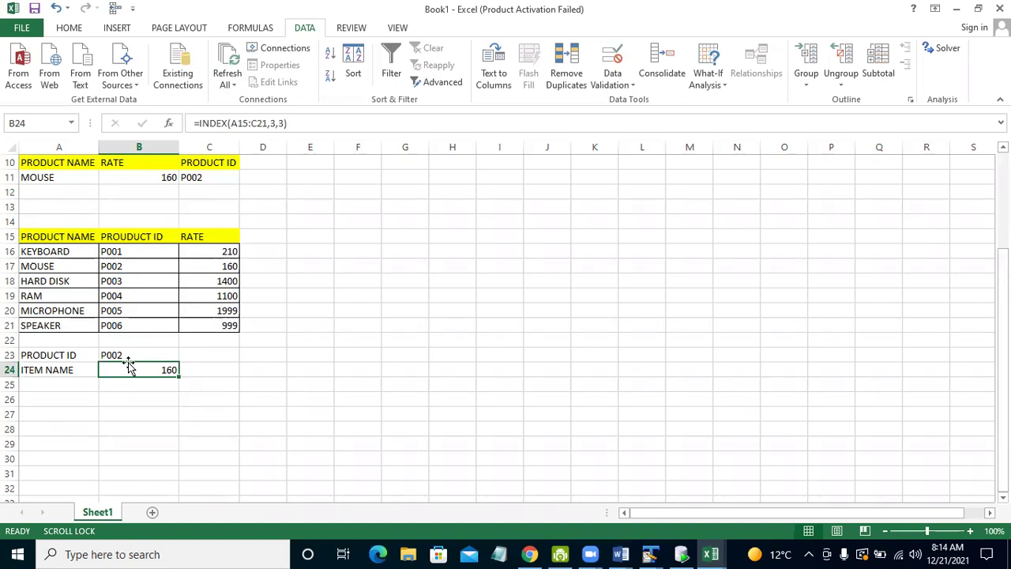
click(212, 368)
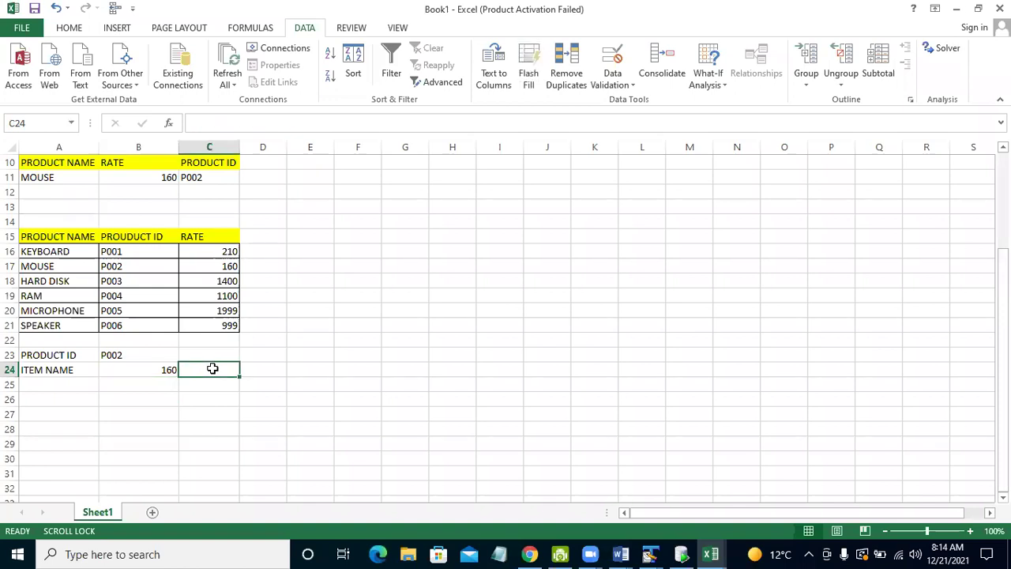
Enter =MATCH(B23,B15:B21,0) in C23, returning 3 for P002.
click(219, 351)
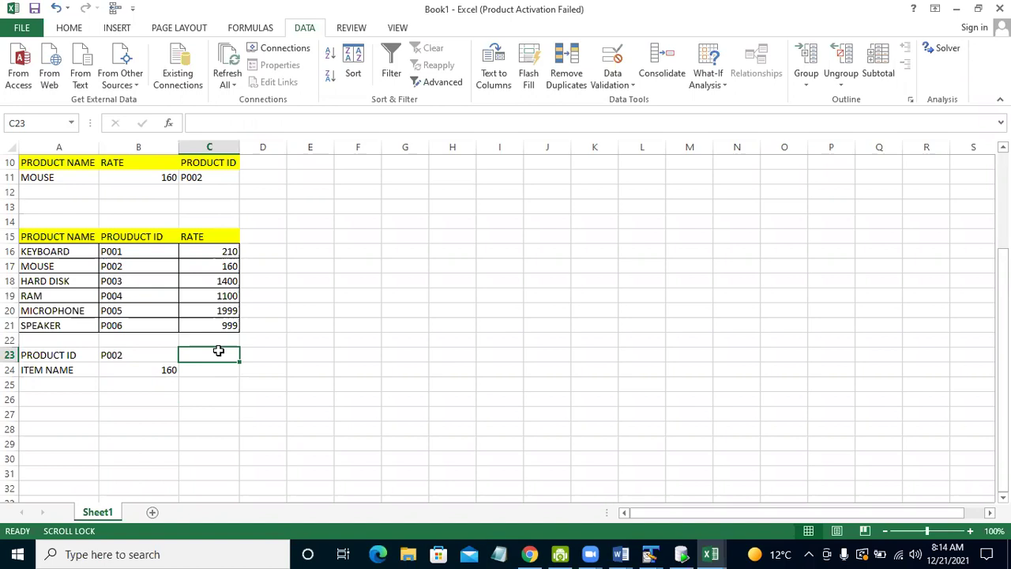
text(=)
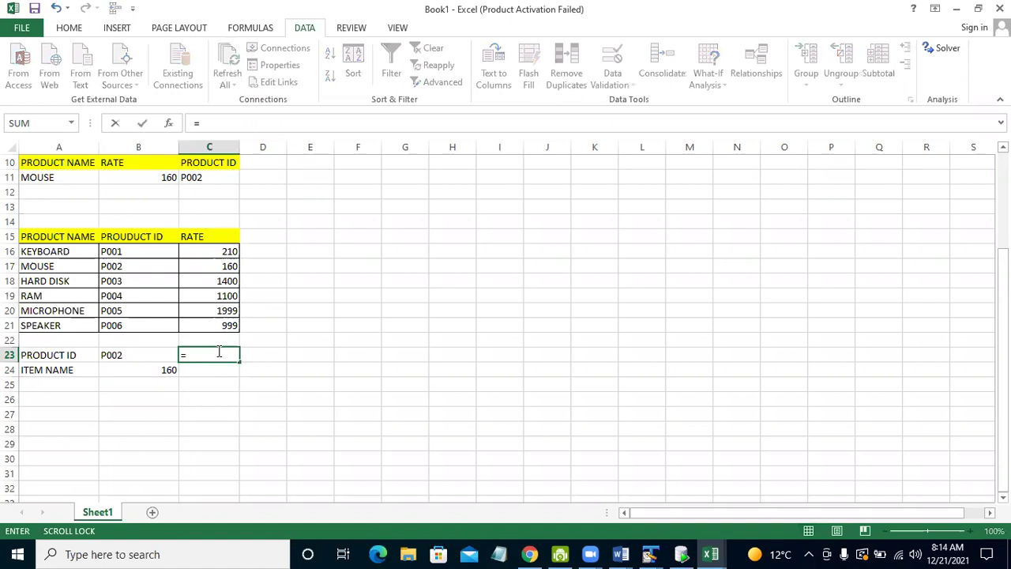
text(MATCH)
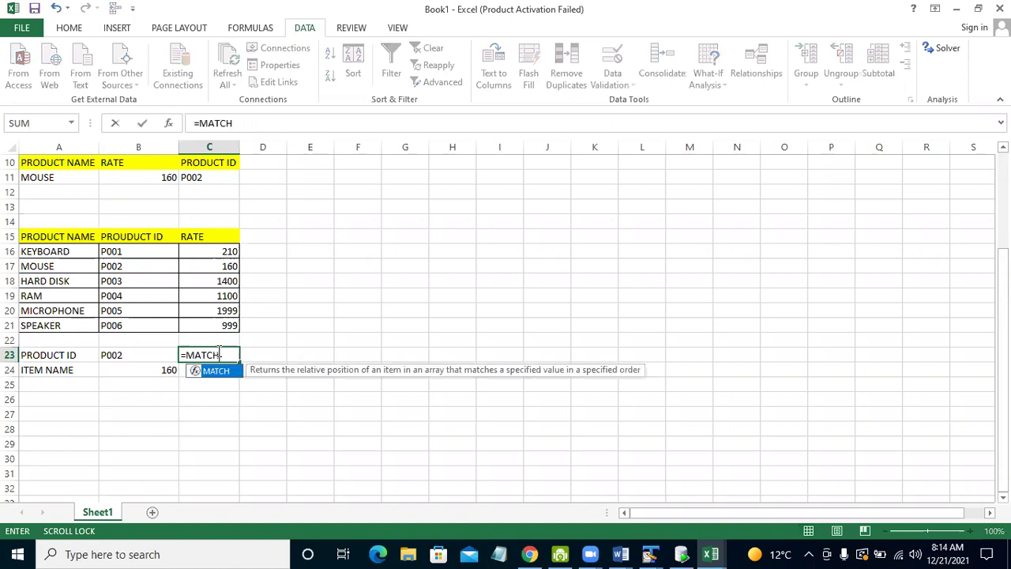
text(()
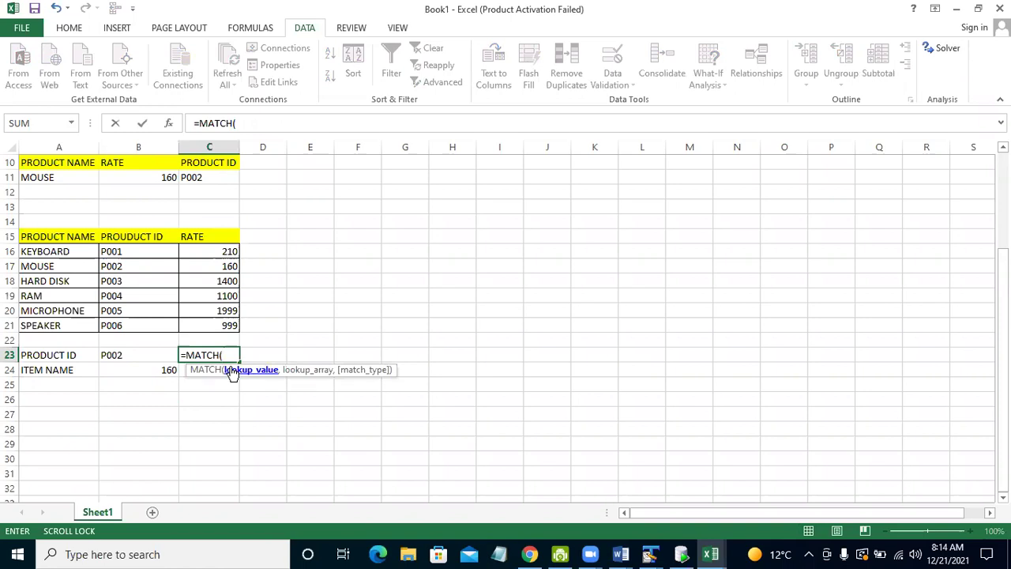
click(137, 358)
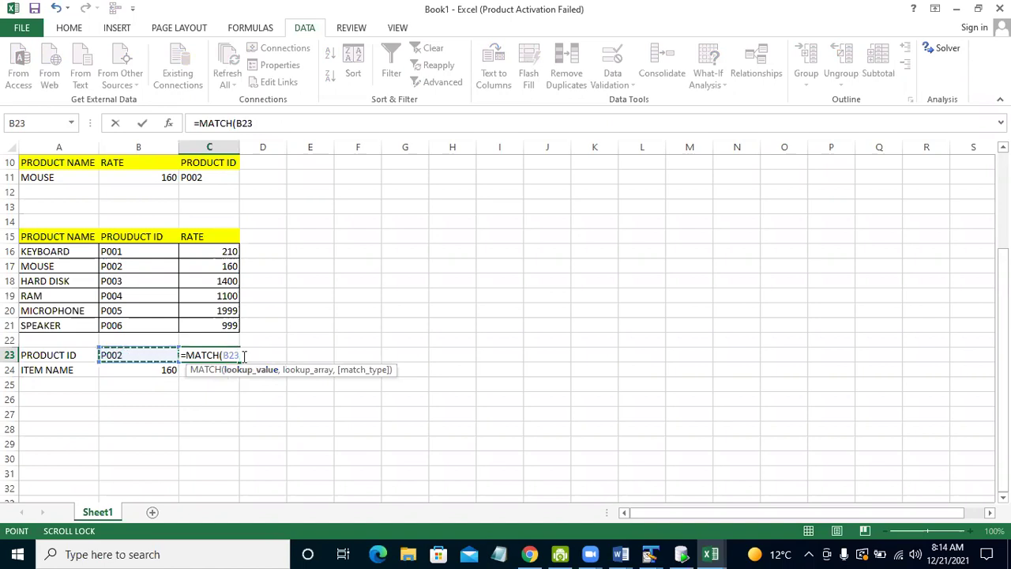
text(,)
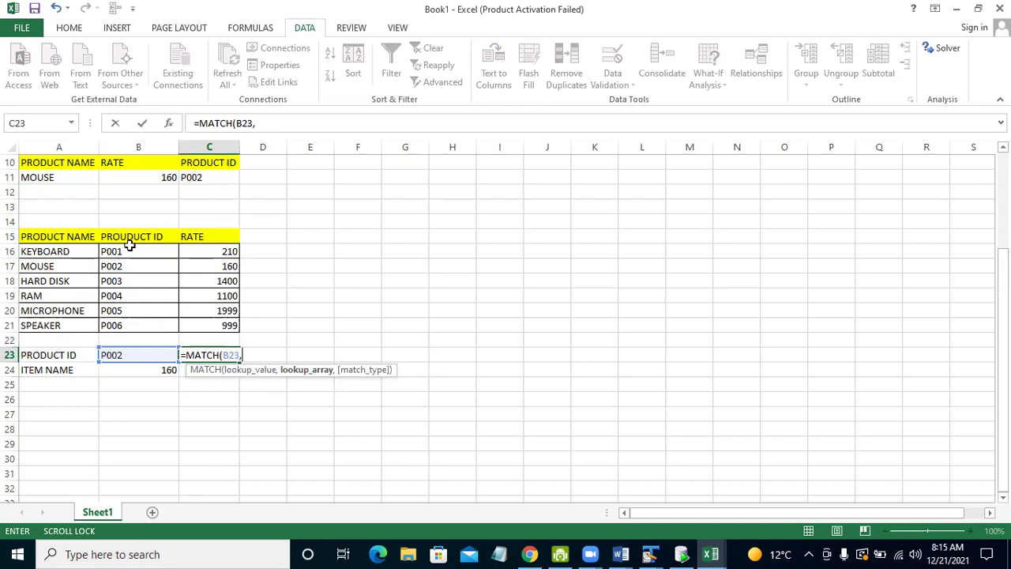
drag(129, 236, 135, 325)
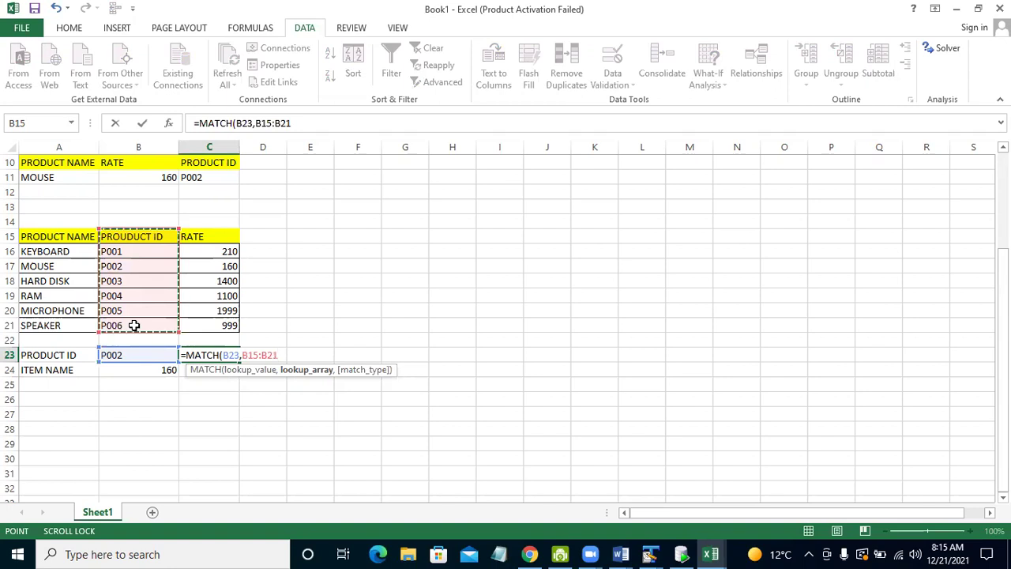
text(,)
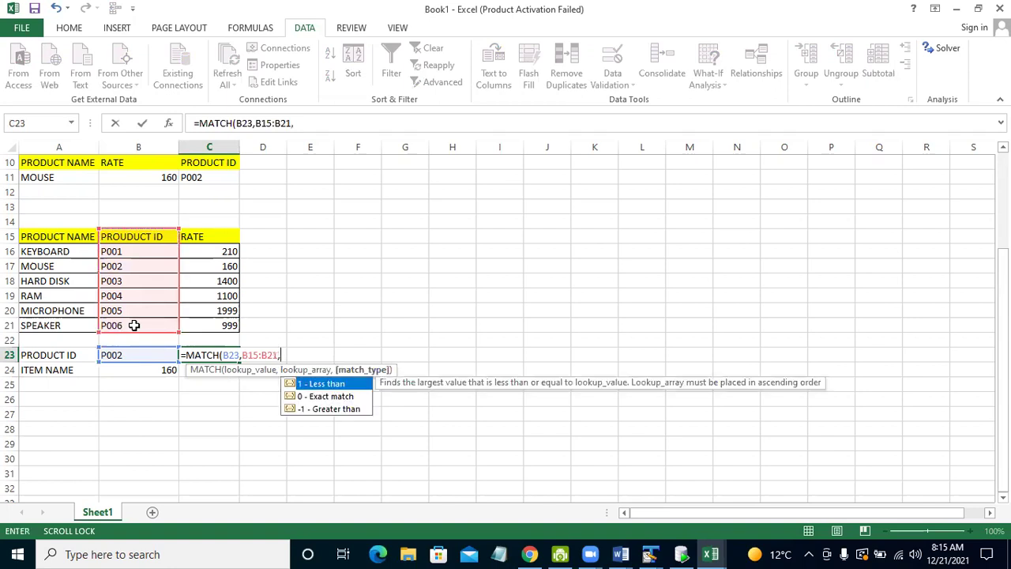
text(0)
key(Return)
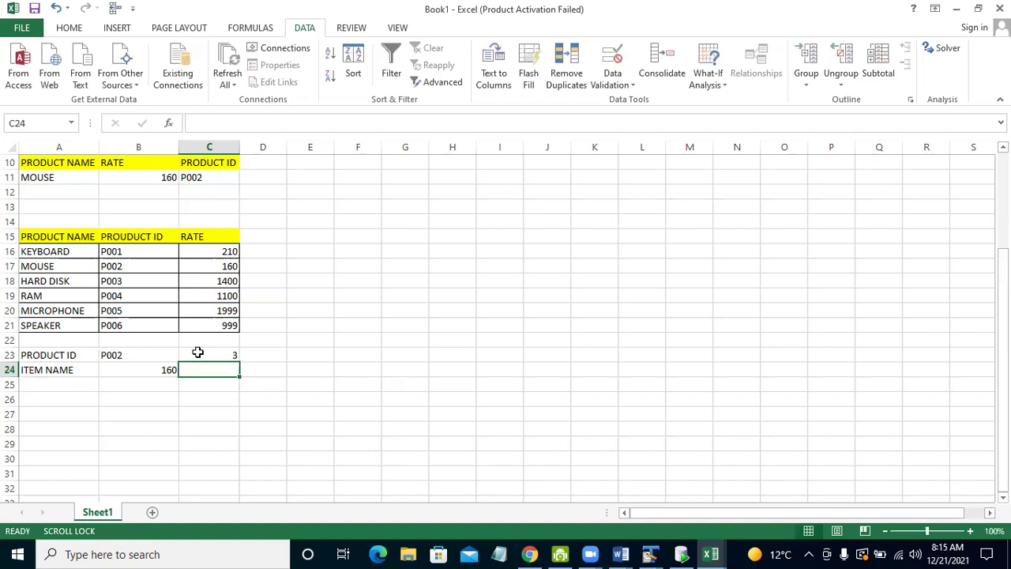
Inspect C23's MATCH formula and the table values in C17 and B18.
click(197, 353)
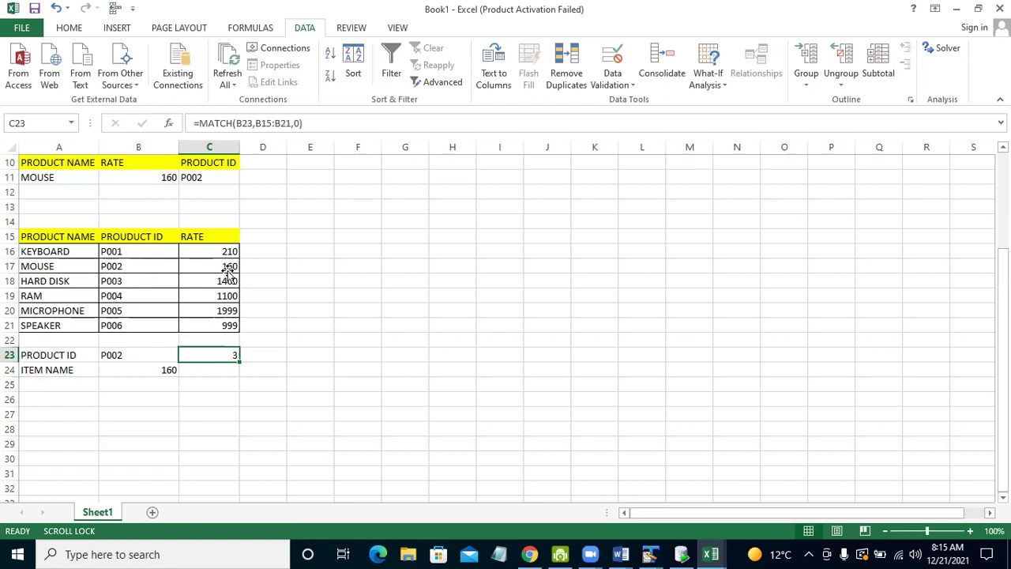
click(226, 268)
click(140, 282)
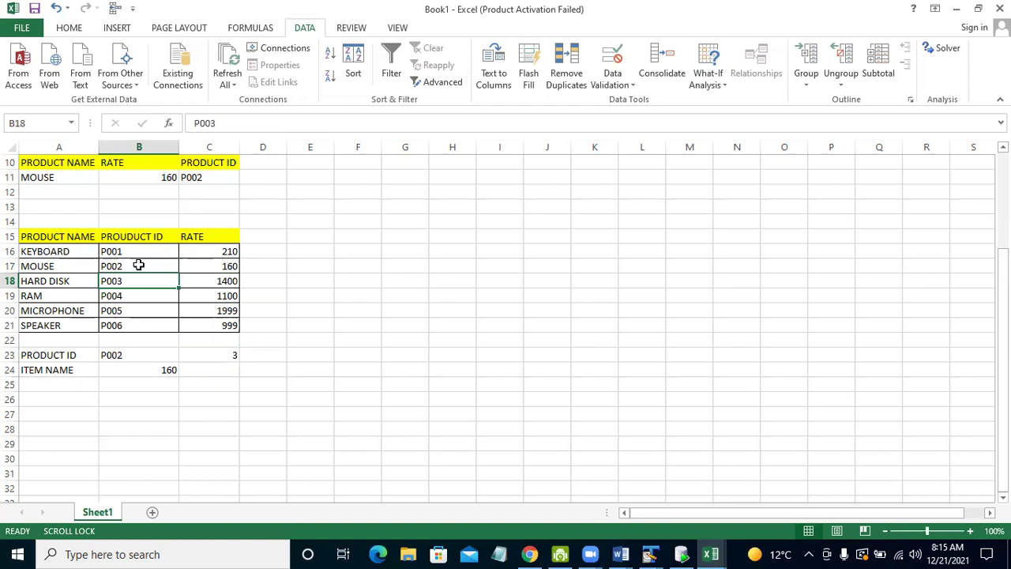
Choose P006 from B23's dropdown, then check B24's INDEX formula.
click(169, 350)
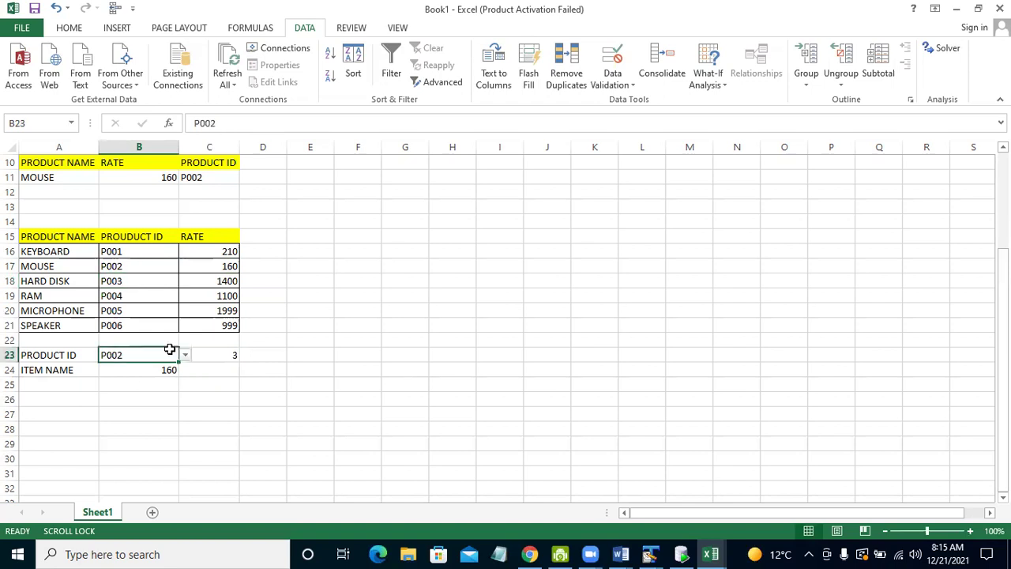
click(184, 356)
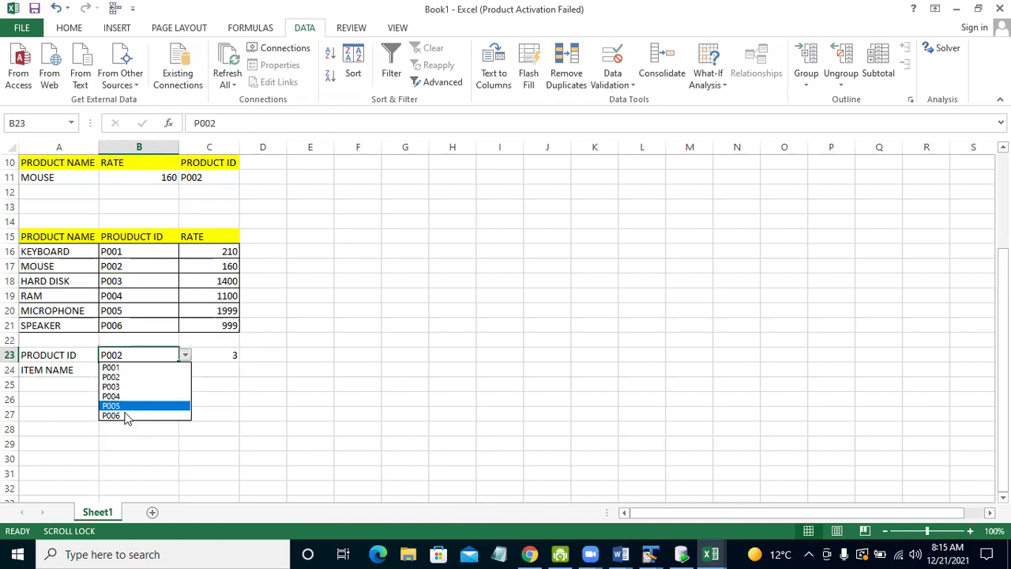
key(Return)
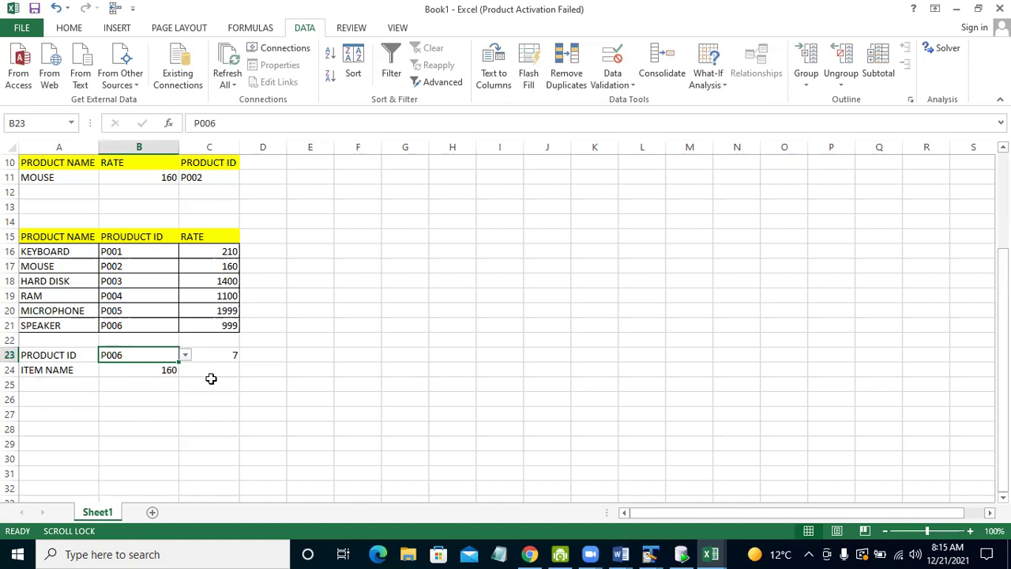
click(151, 371)
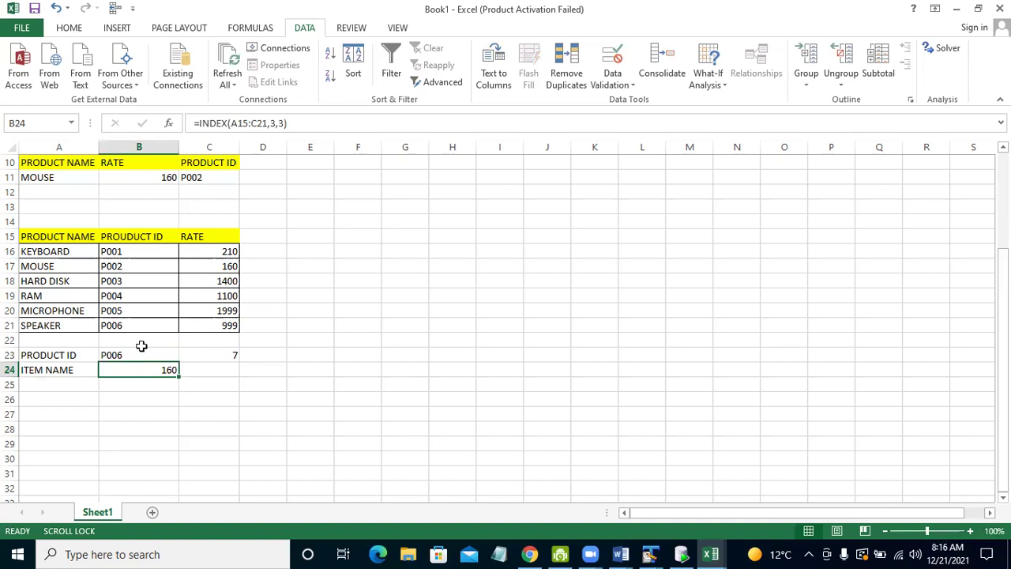
key(Up)
key(Up)
key(Down)
key(Down)
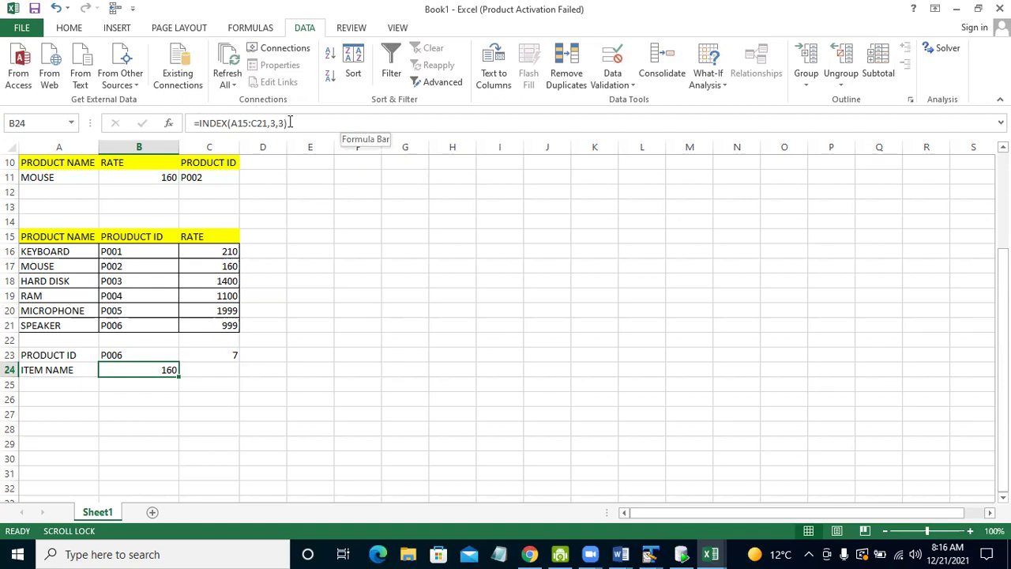
Re-commit B24's =INDEX(A15:C21,3,3) and C23's =MATCH(B23,B15:B21,0) unchanged, C23 showing 7.
drag(199, 123, 290, 122)
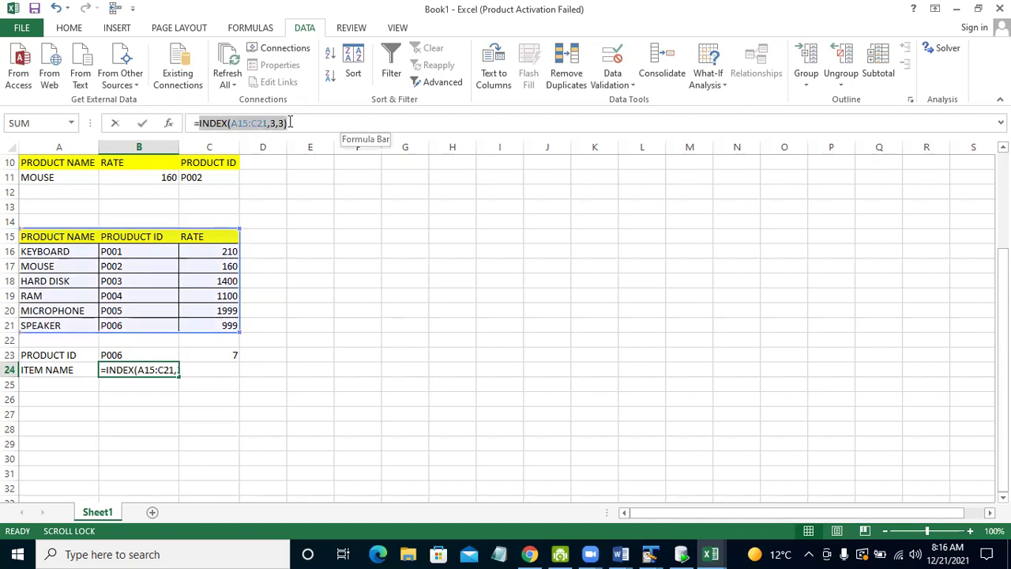
click(330, 120)
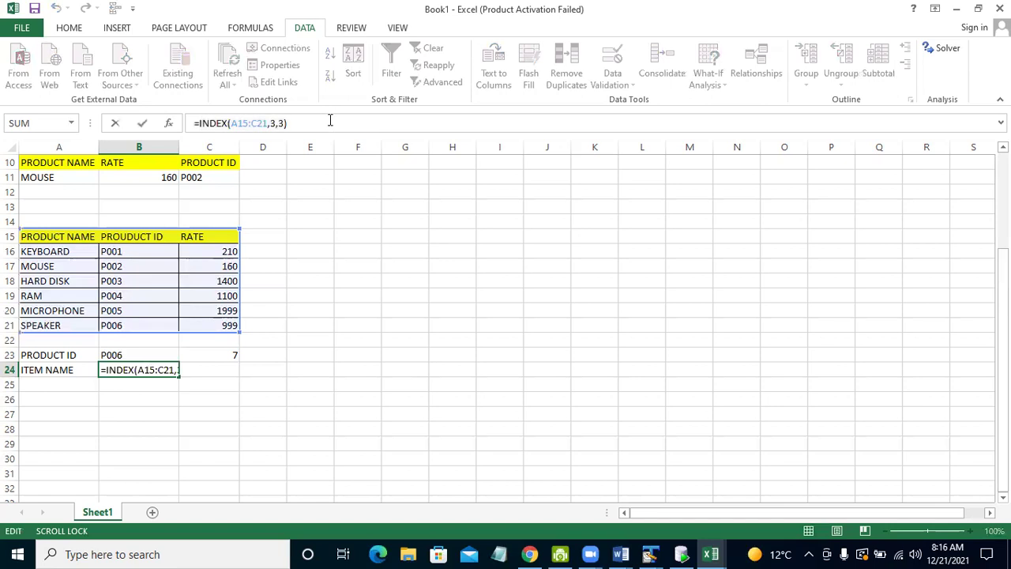
key(Return)
click(202, 355)
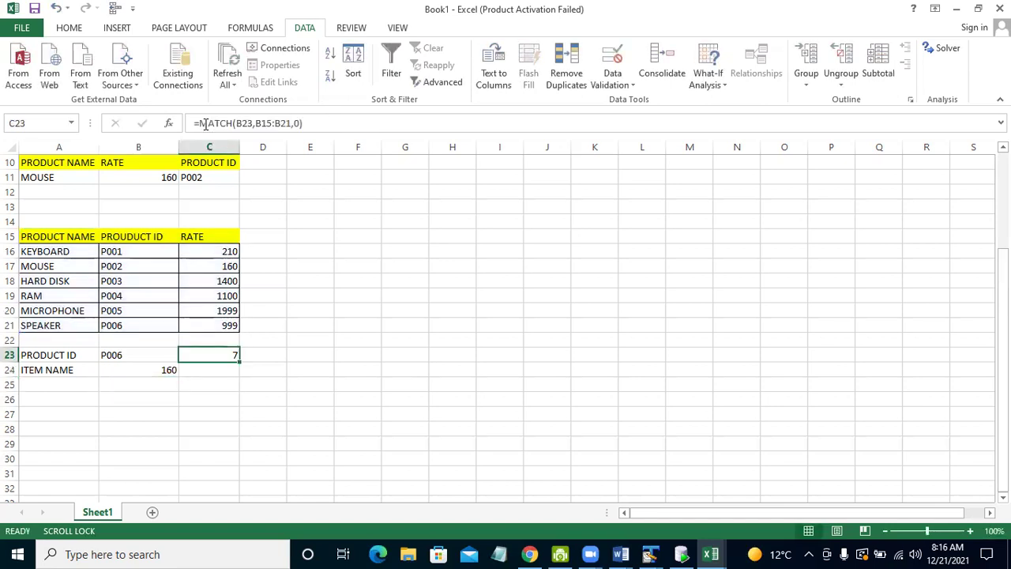
drag(199, 122, 303, 122)
key(ctrl+c)
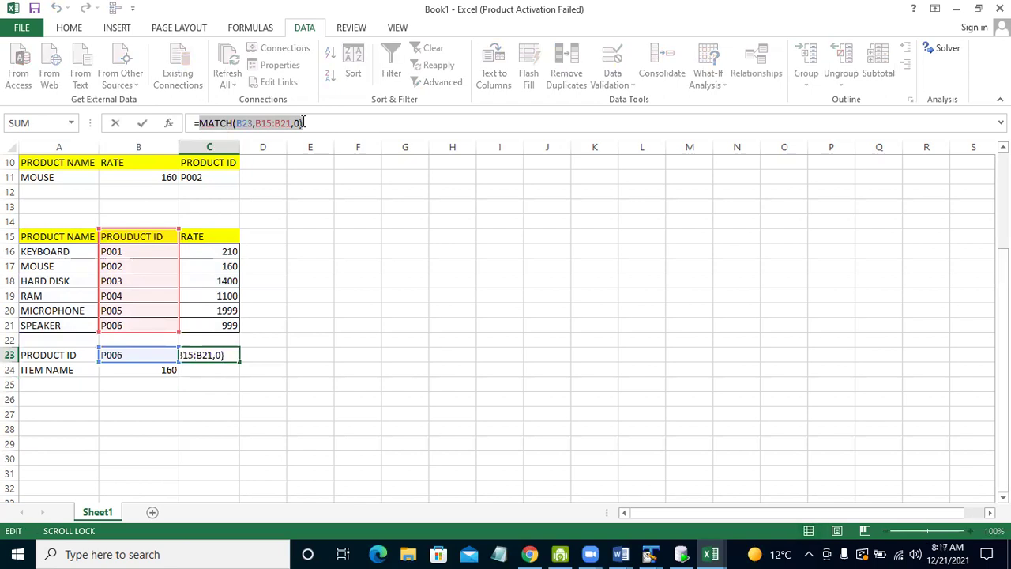
click(368, 117)
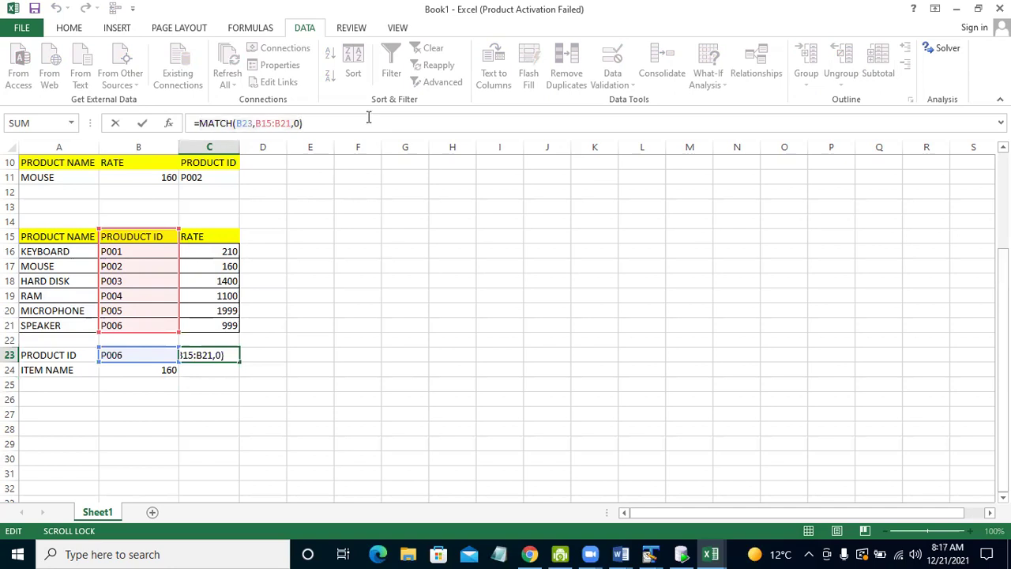
key(Return)
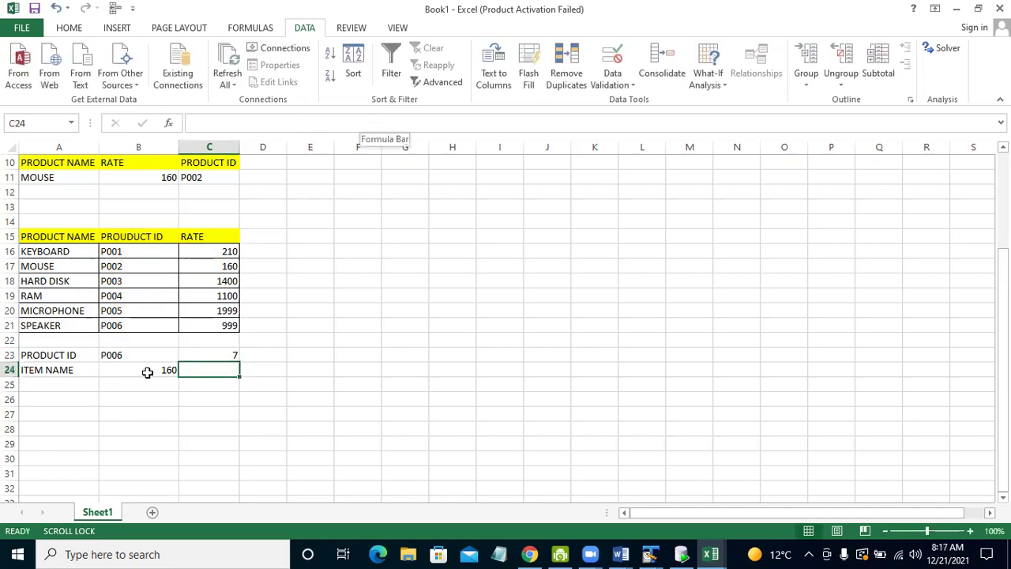
key(Left)
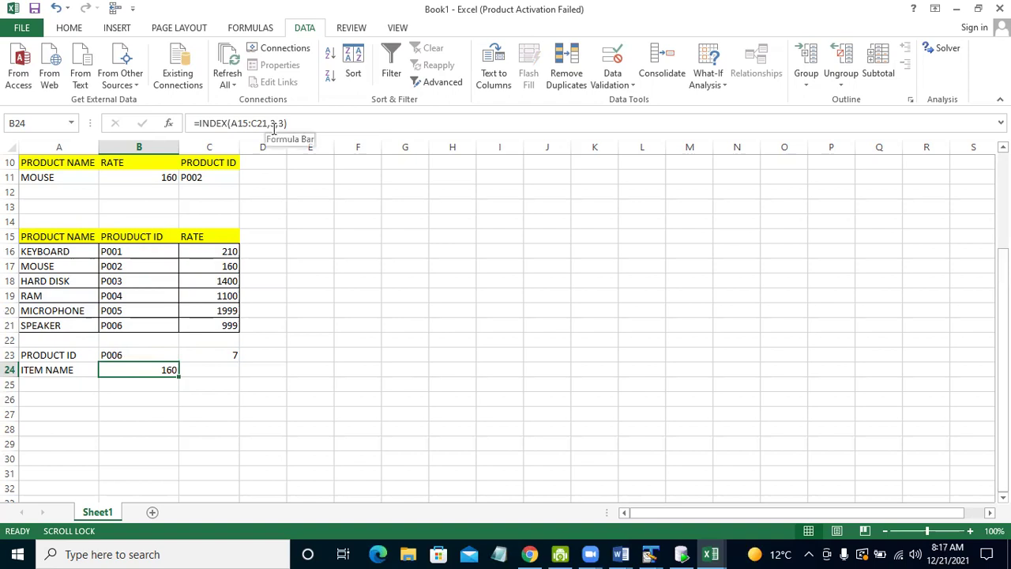
Nest MATCH(B23,B15:B21,0) as B24's INDEX row argument, which first gives #REF! from a duplicated MATCH.
click(276, 124)
click(277, 124)
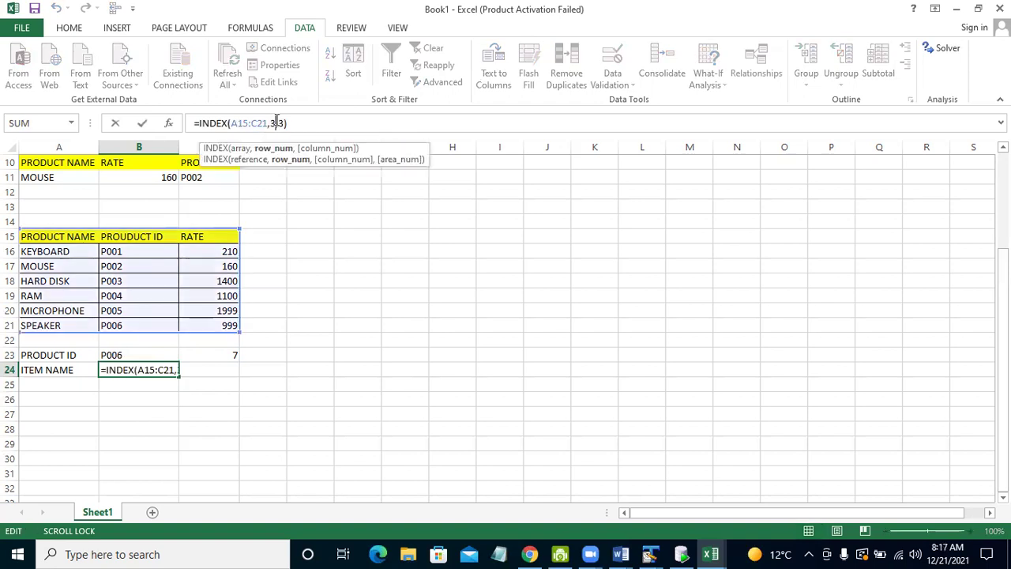
key(BackSpace)
text(MATCH(B23,B15:B21,0),)
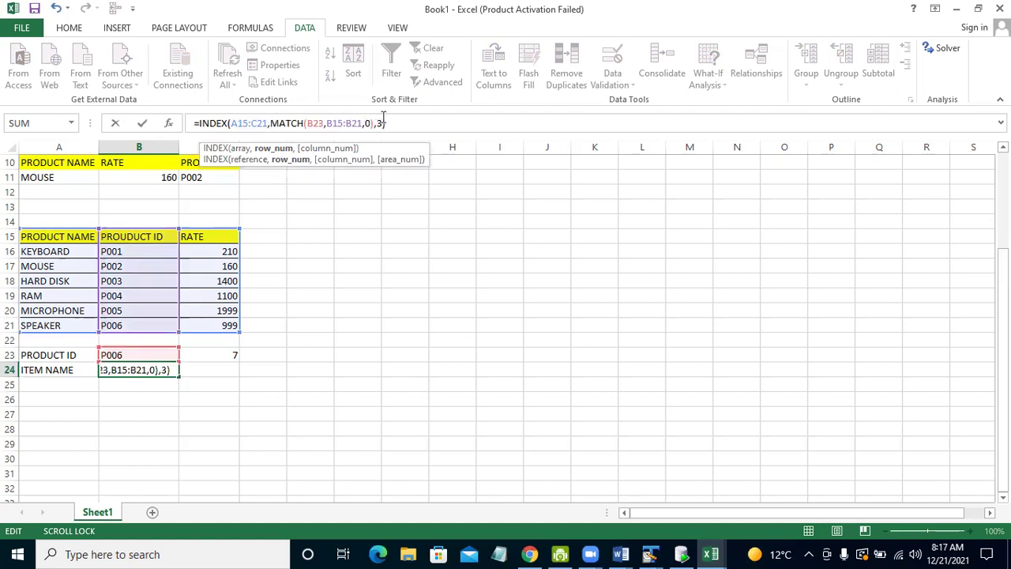
key(BackSpace)
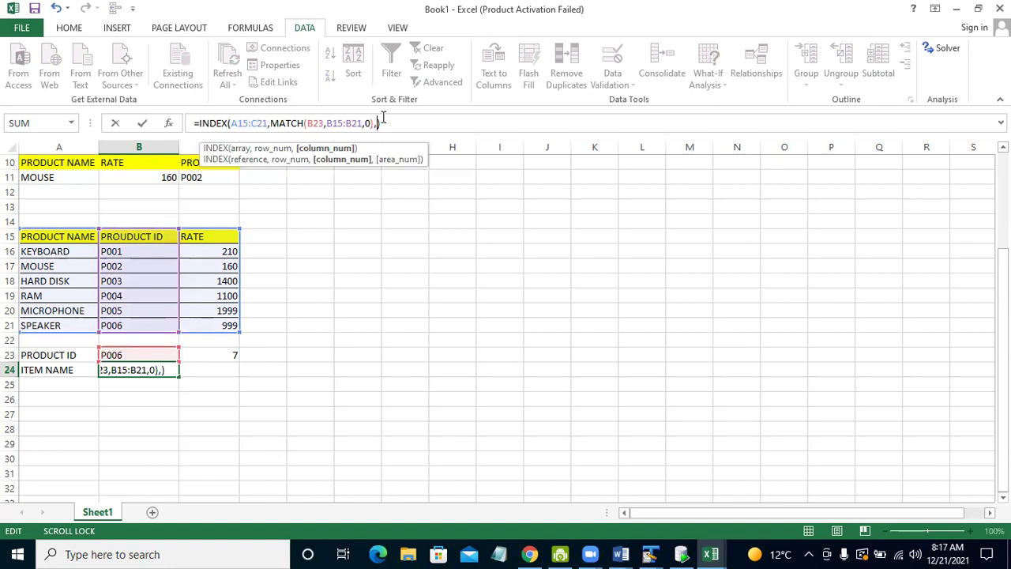
key(ctrl+v)
click(491, 122)
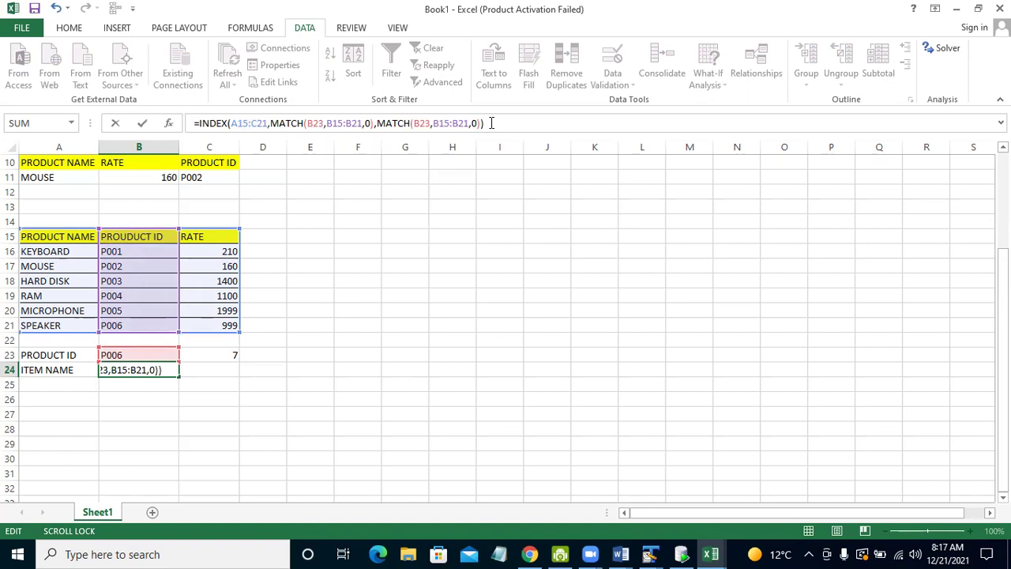
key(Return)
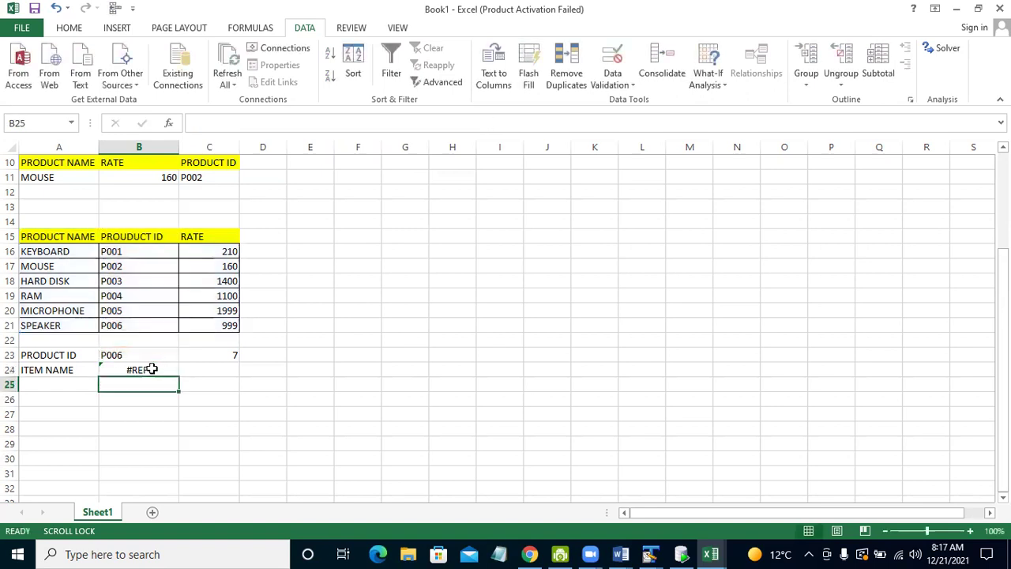
Fix B24 to =INDEX(A15:C21,MATCH(B23,B15:B21,0),3) so it shows 999.
click(151, 369)
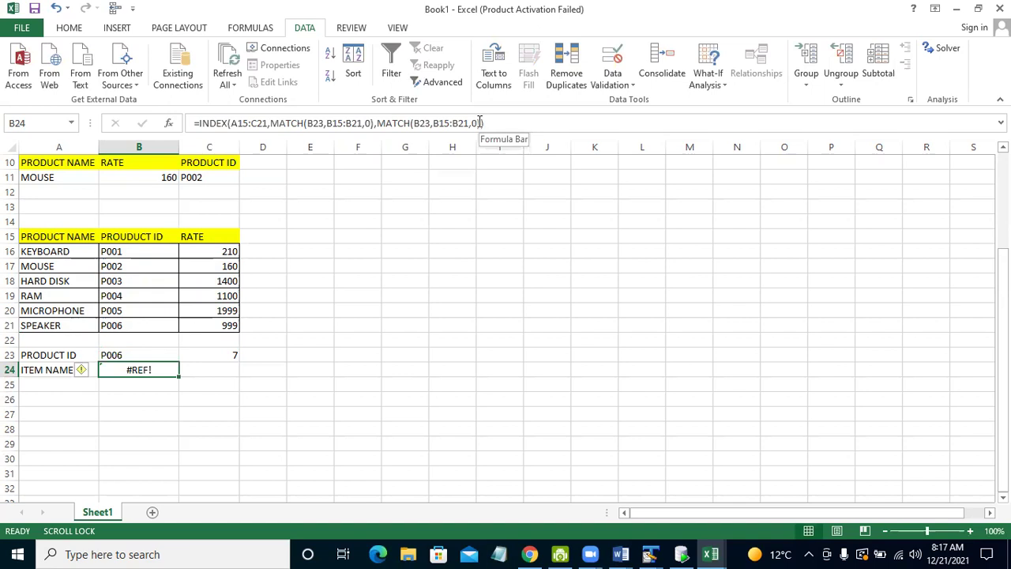
click(480, 122)
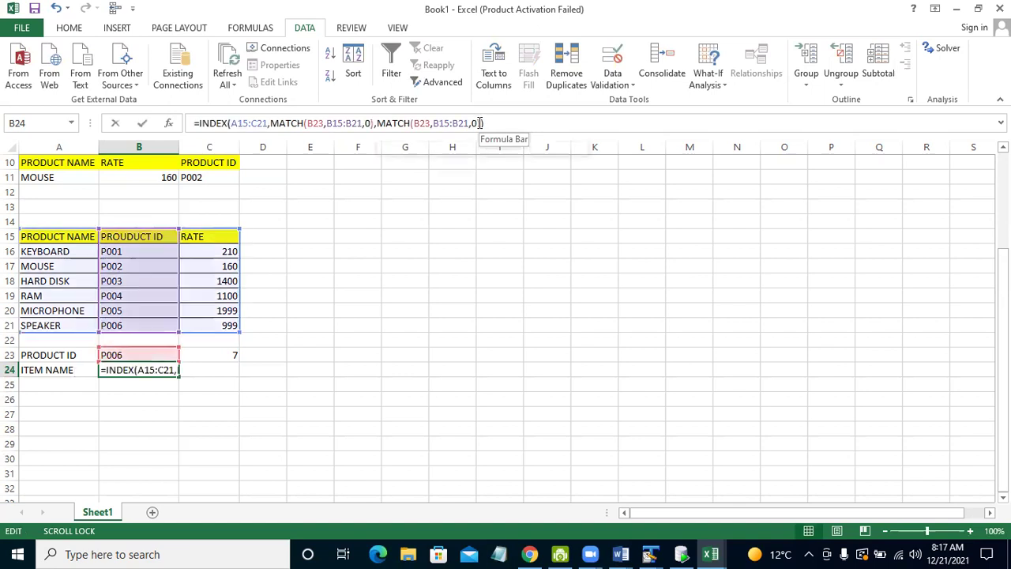
key(BackSpace)
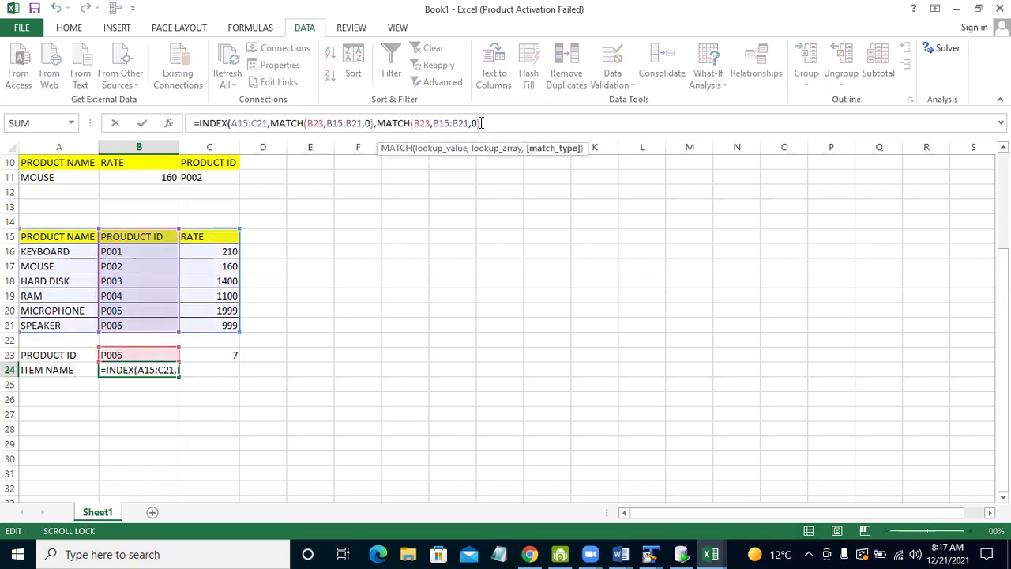
text())
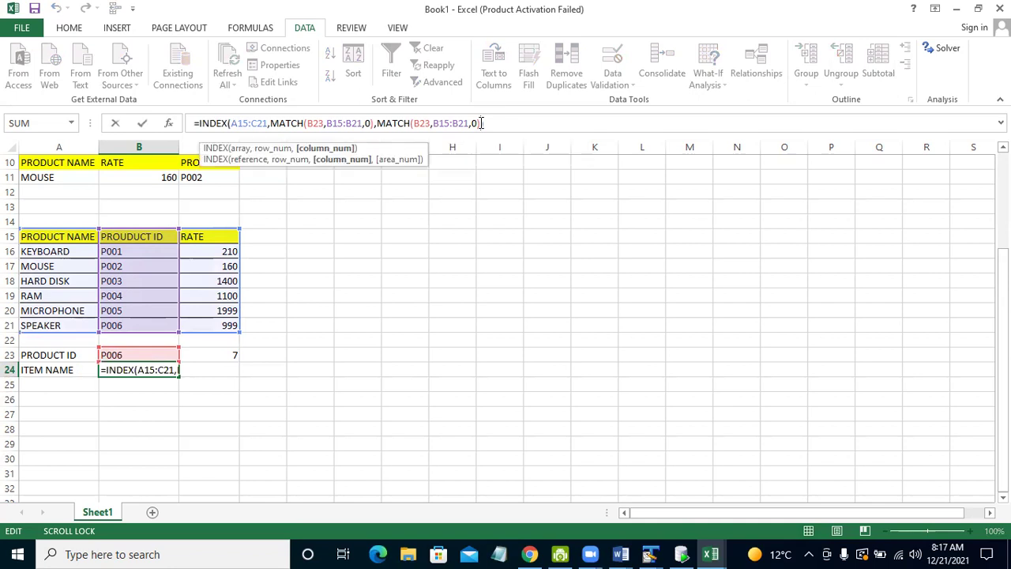
key(BackSpace)
key(BackSpace)
key(BackSpace)
key(BackSpace)
key(BackSpace)
key(BackSpace)
key(BackSpace)
key(BackSpace)
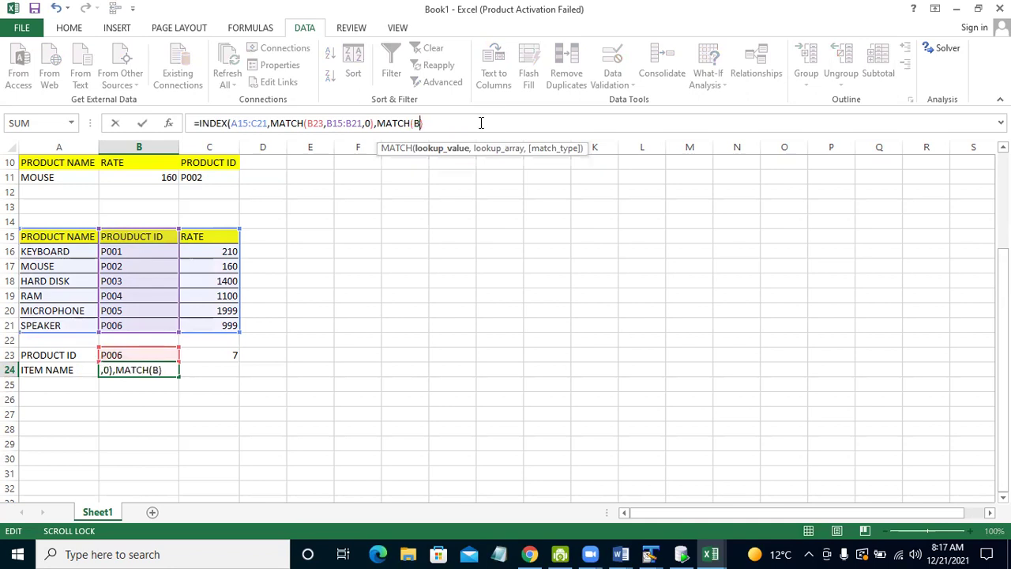
key(BackSpace)
key(BackSpace)
key(BackSpace)
text(,)
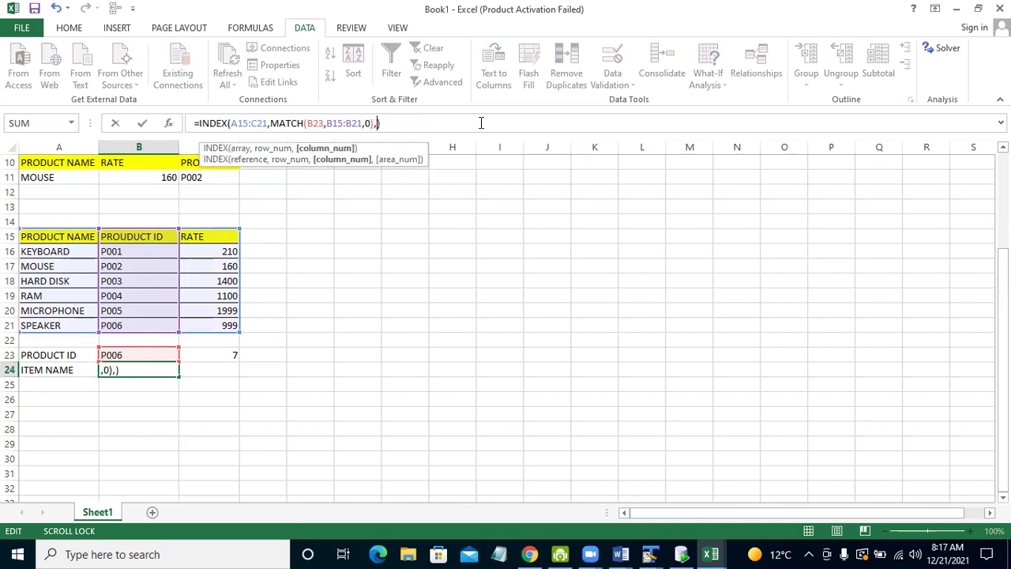
text(3)
click(475, 122)
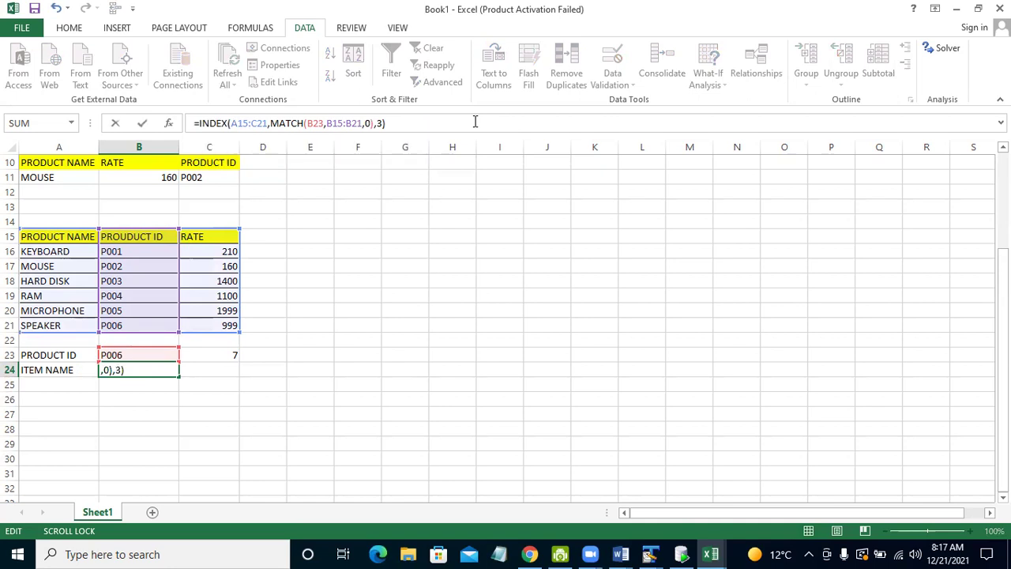
key(Return)
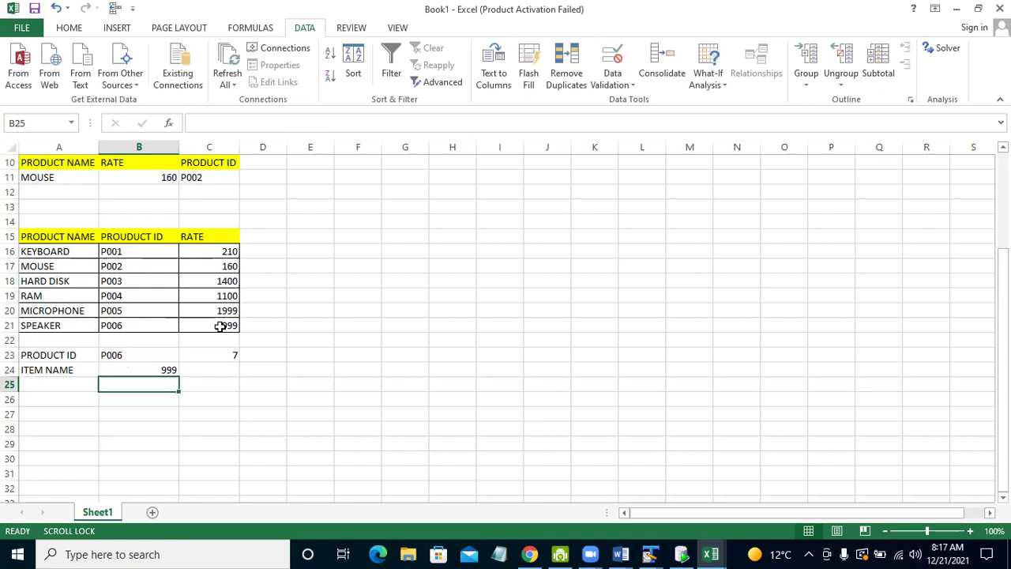
Change the INDEX column argument in B24 from 3 to 2, returning P006.
click(220, 326)
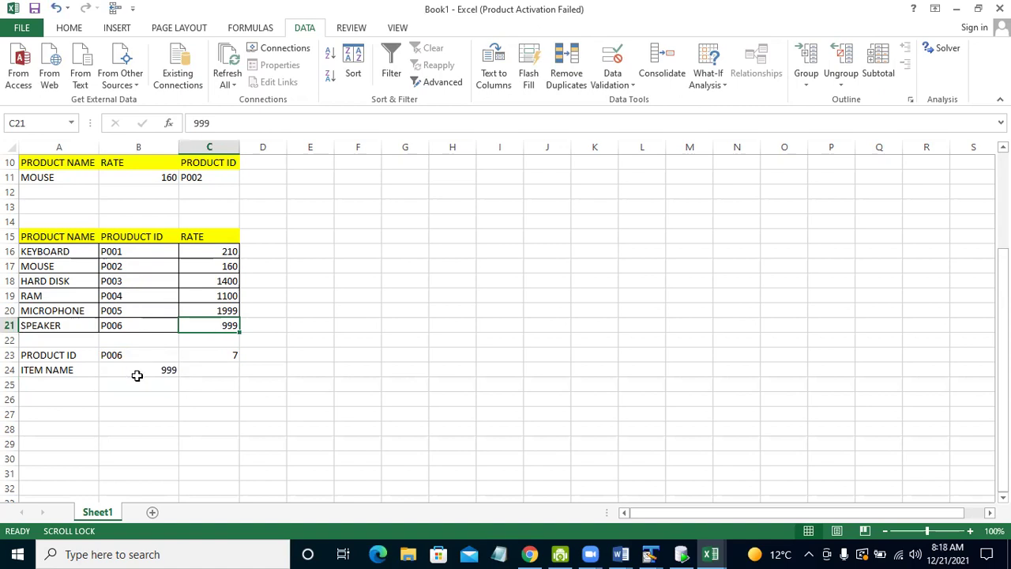
click(137, 375)
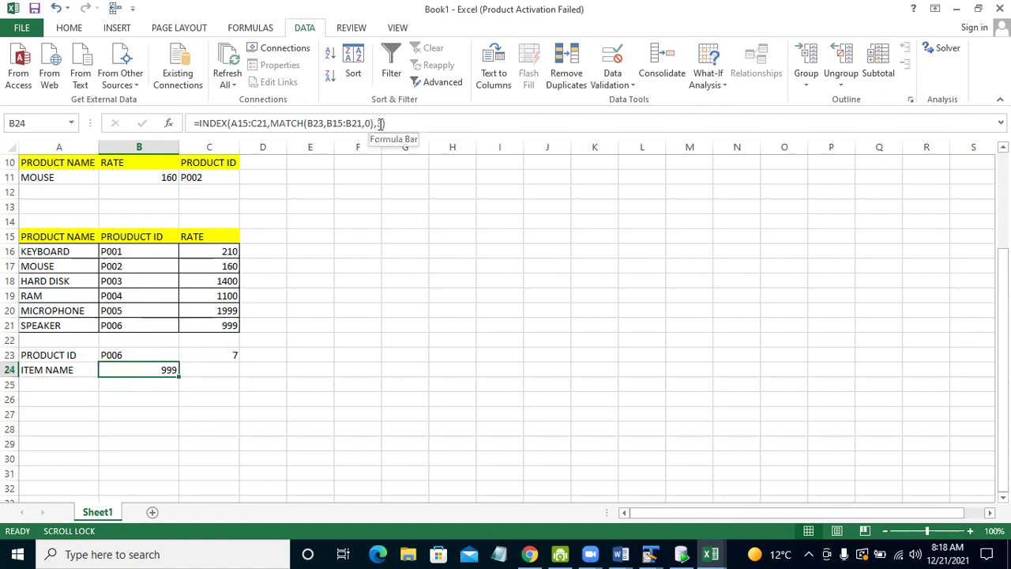
click(380, 123)
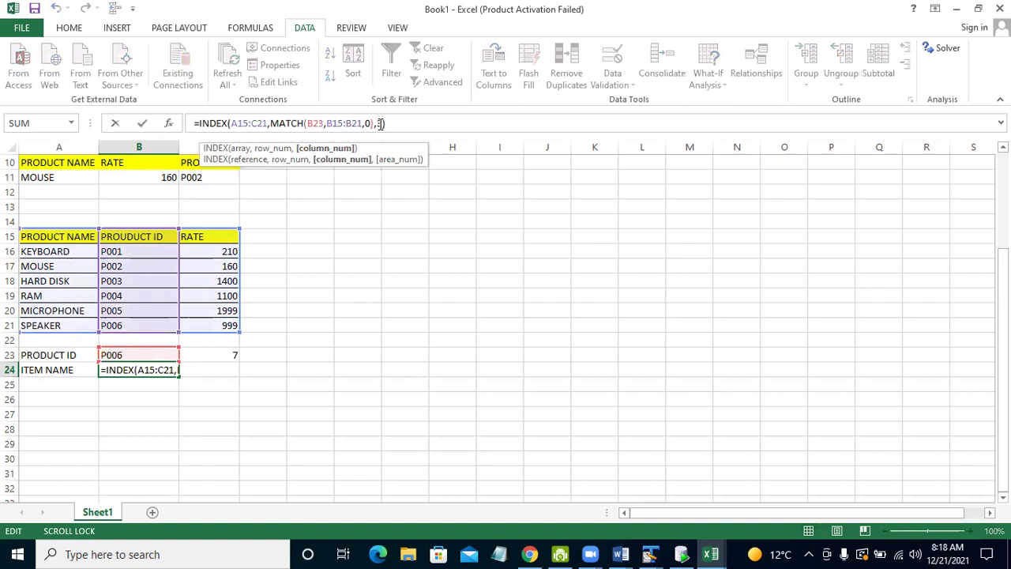
text(3)
key(BackSpace)
text(2)
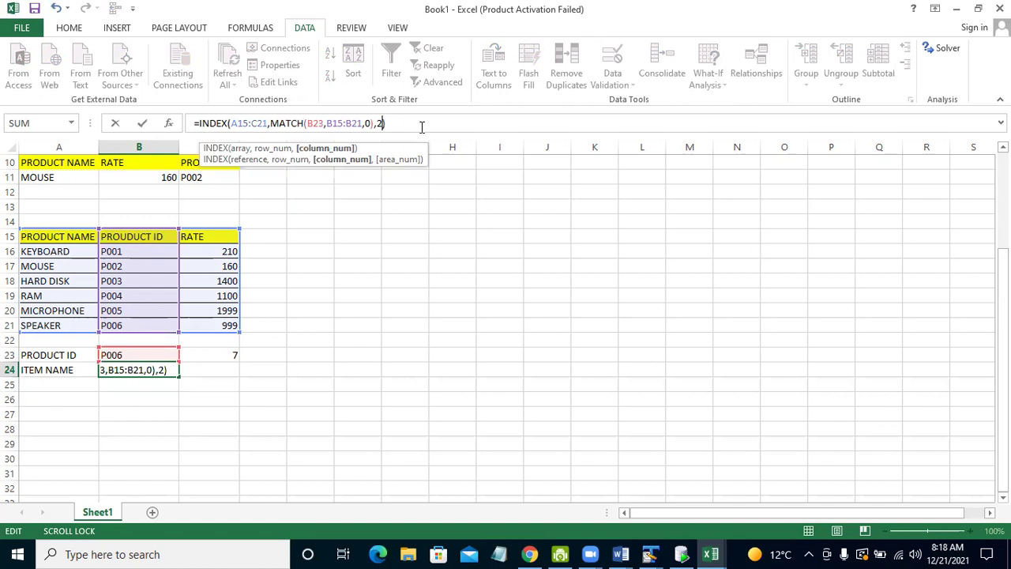
text())
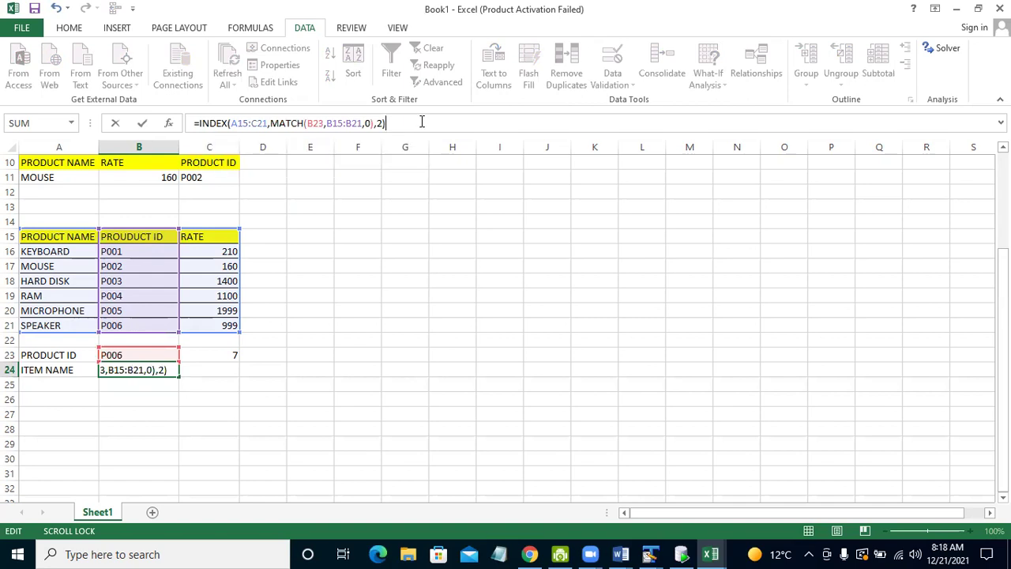
key(Return)
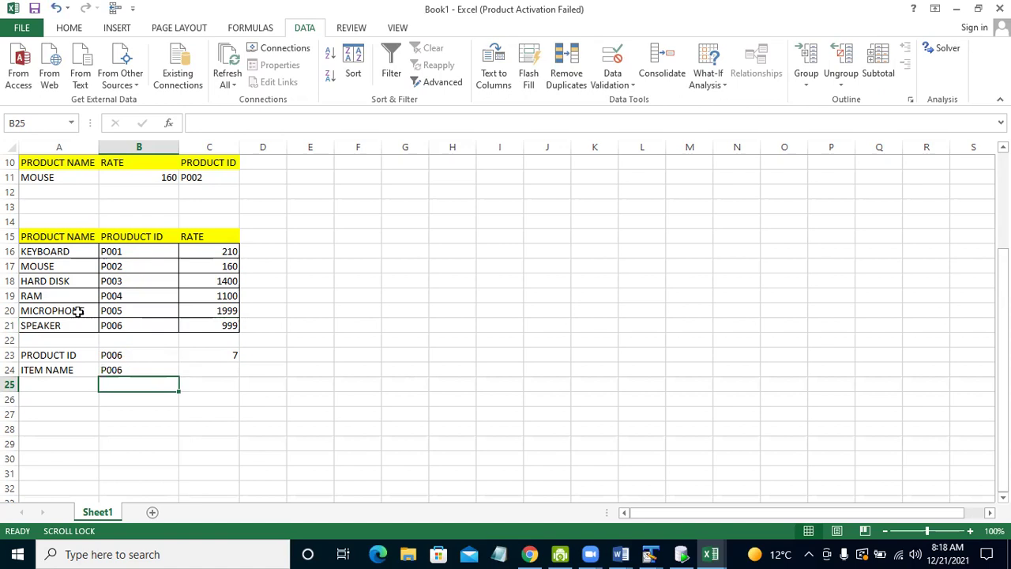
Change the column argument to 1 so B24 returns SPEAKER.
click(139, 370)
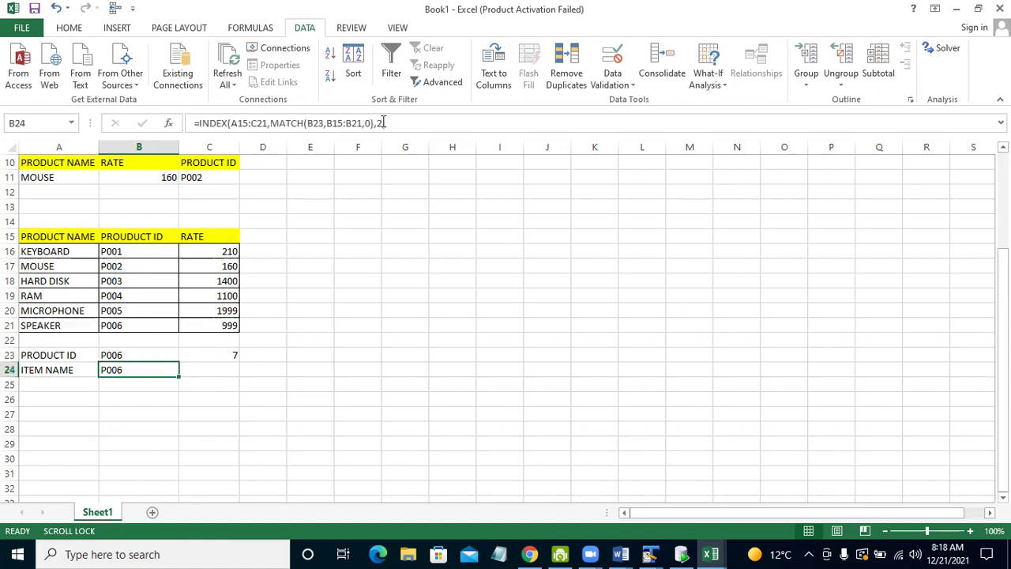
click(452, 126)
key(BackSpace)
key(BackSpace)
text(1))
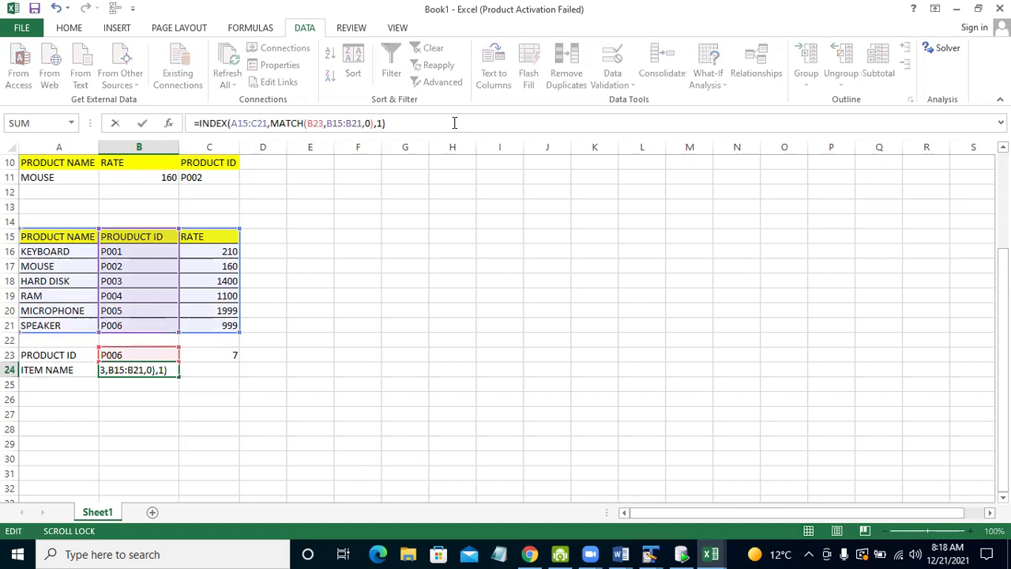
key(Return)
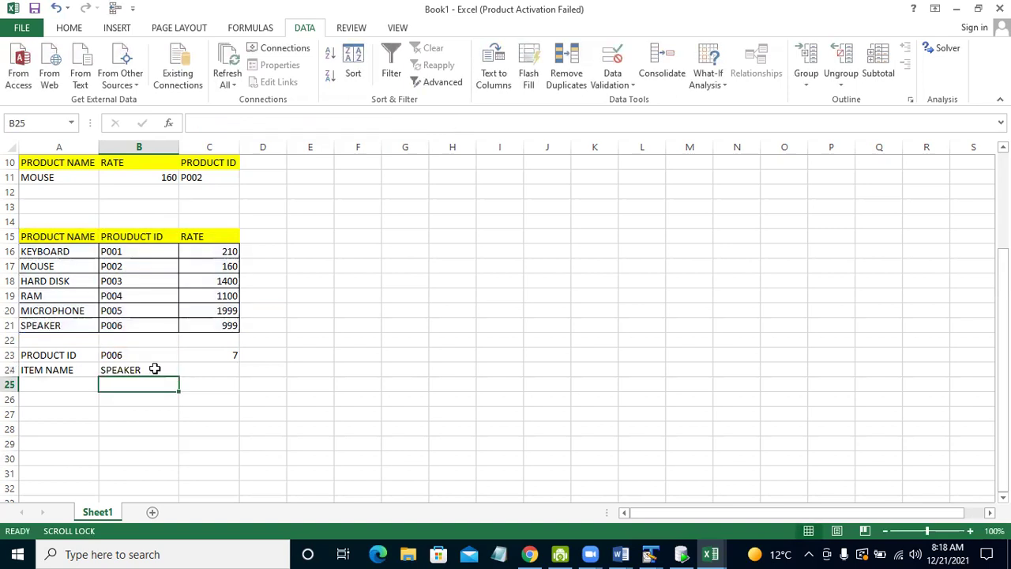
click(155, 369)
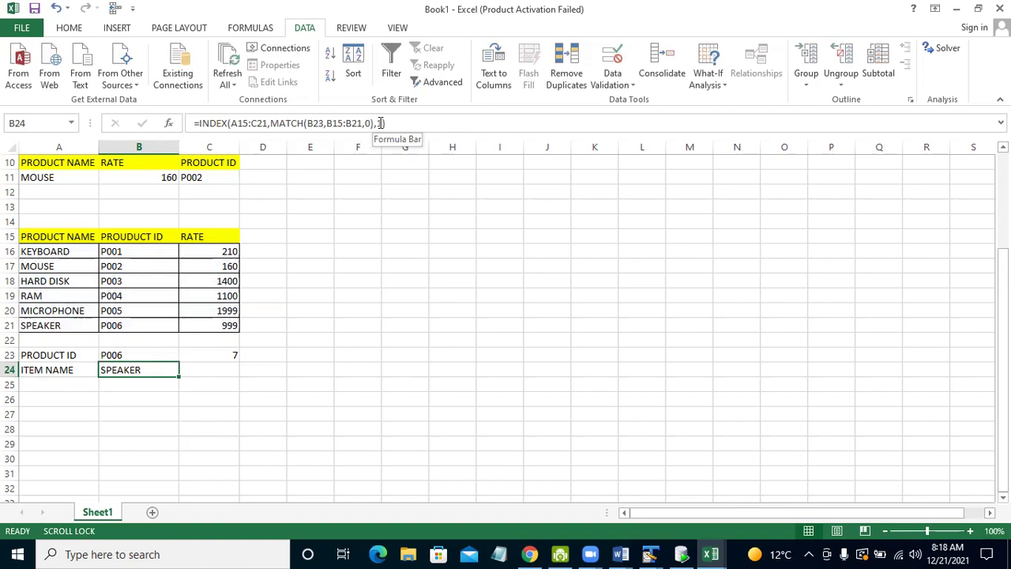
Enter =MATCH(B23,A15:A21,0) in C24, which returns #N/A.
click(208, 370)
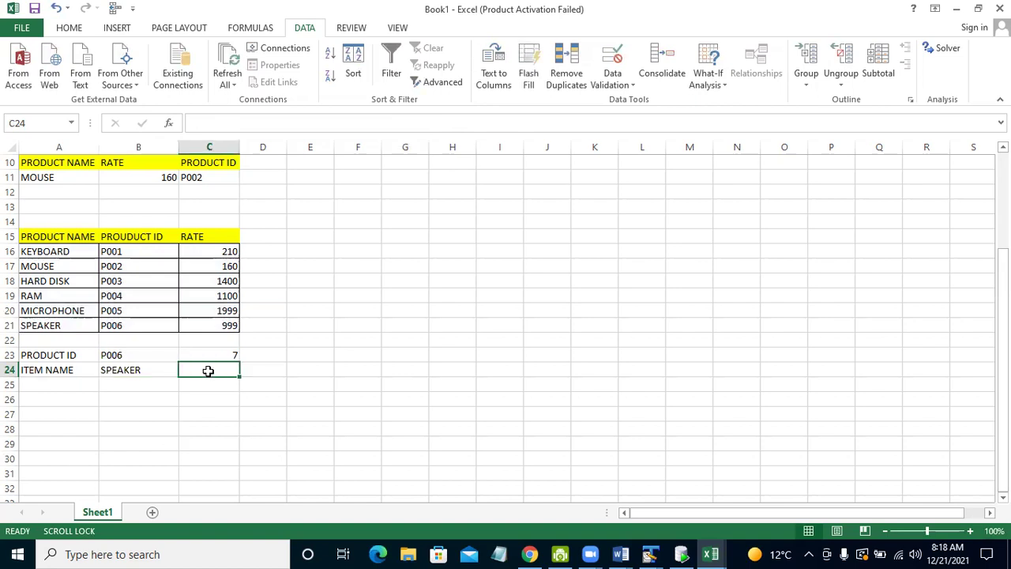
text(=)
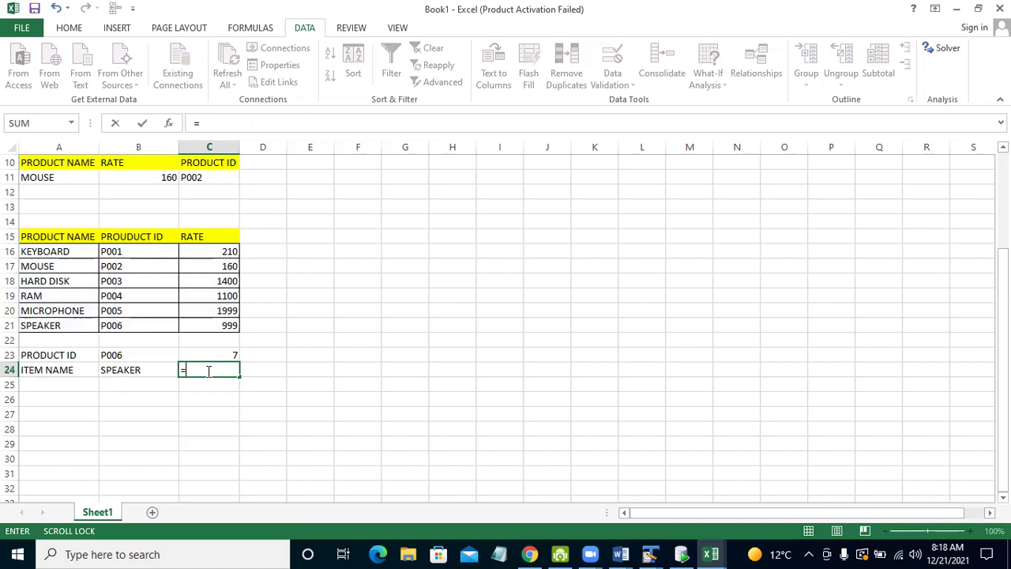
text(MATCH()
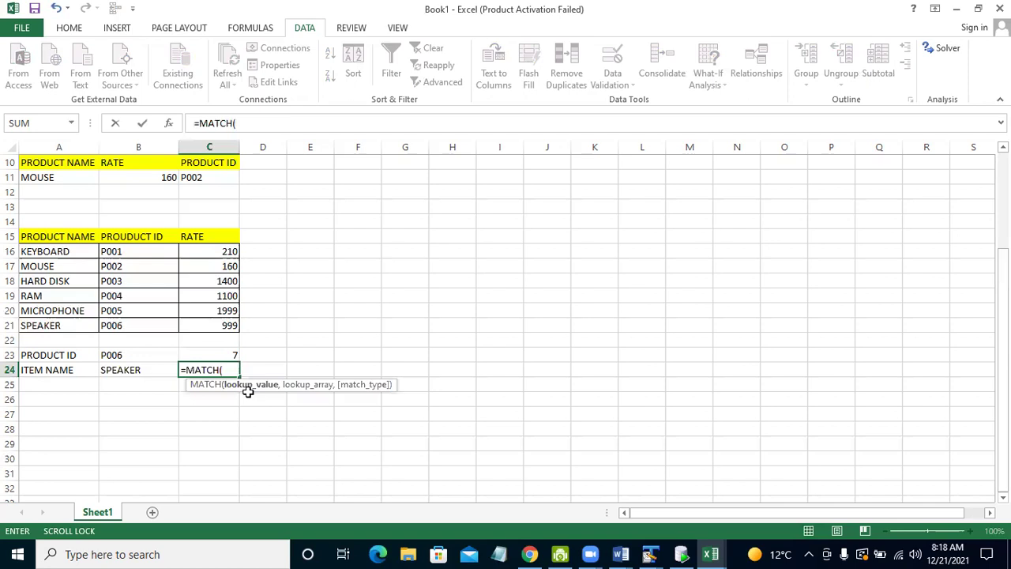
click(141, 355)
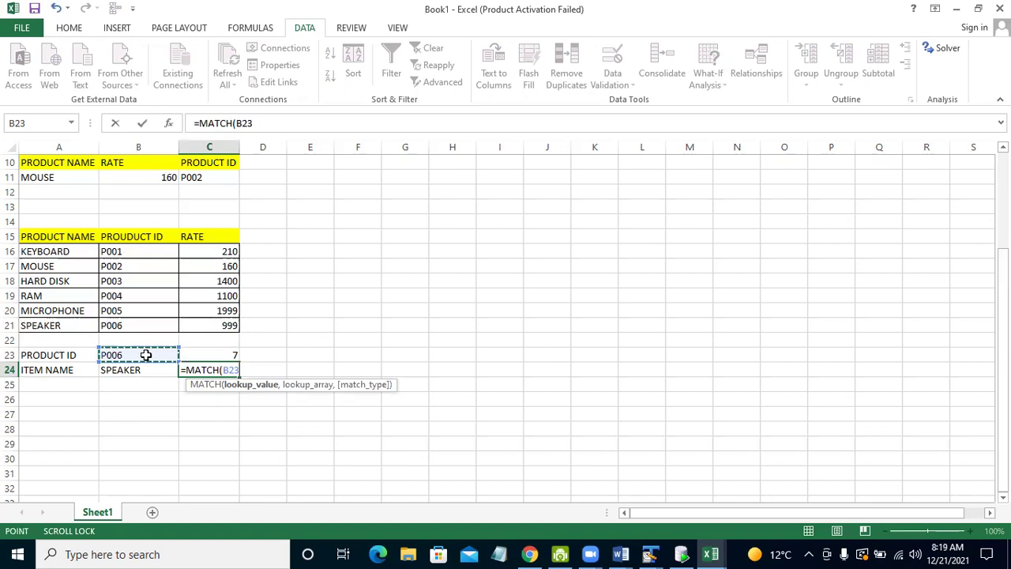
text(,)
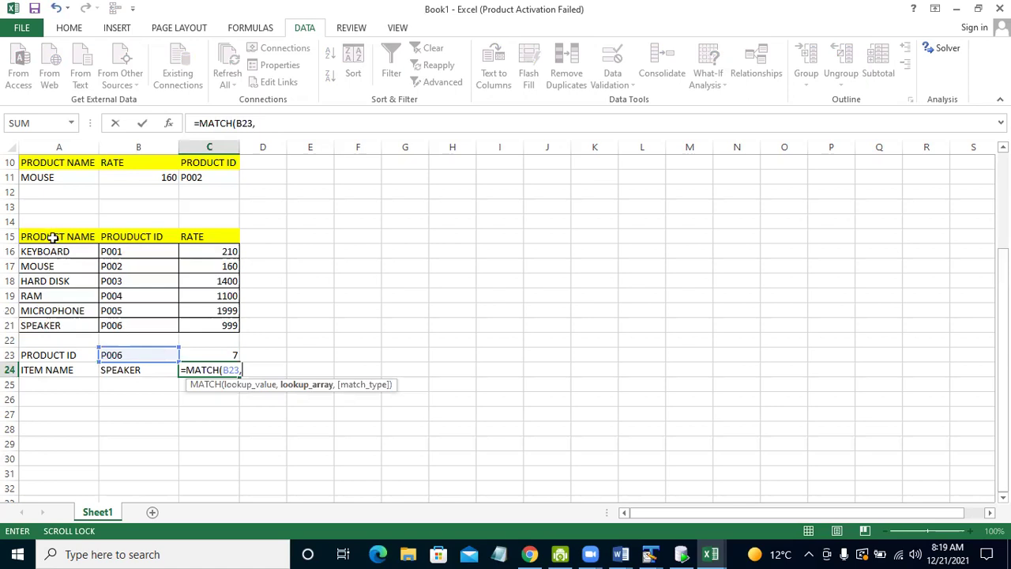
drag(52, 237, 43, 321)
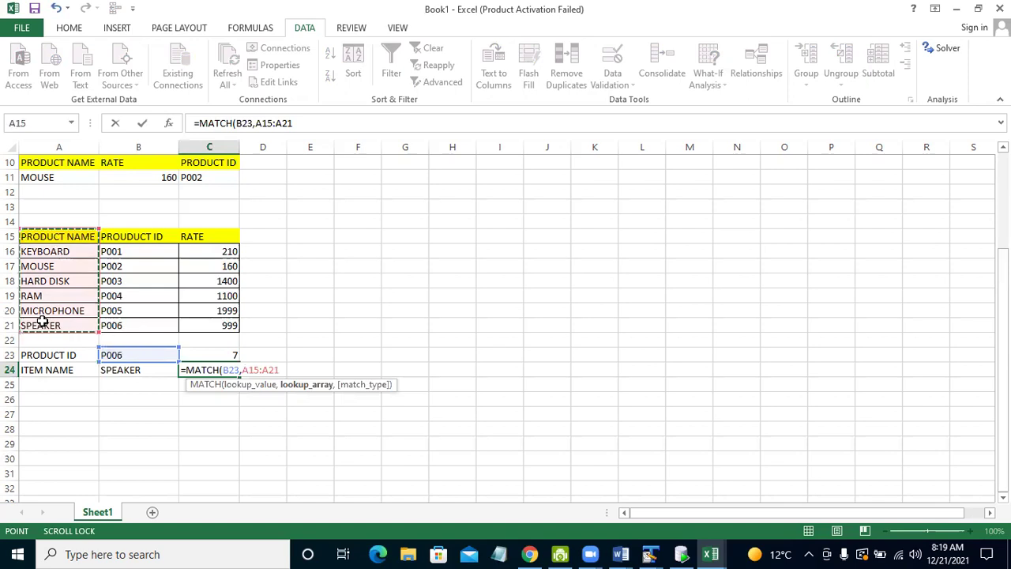
key(F8)
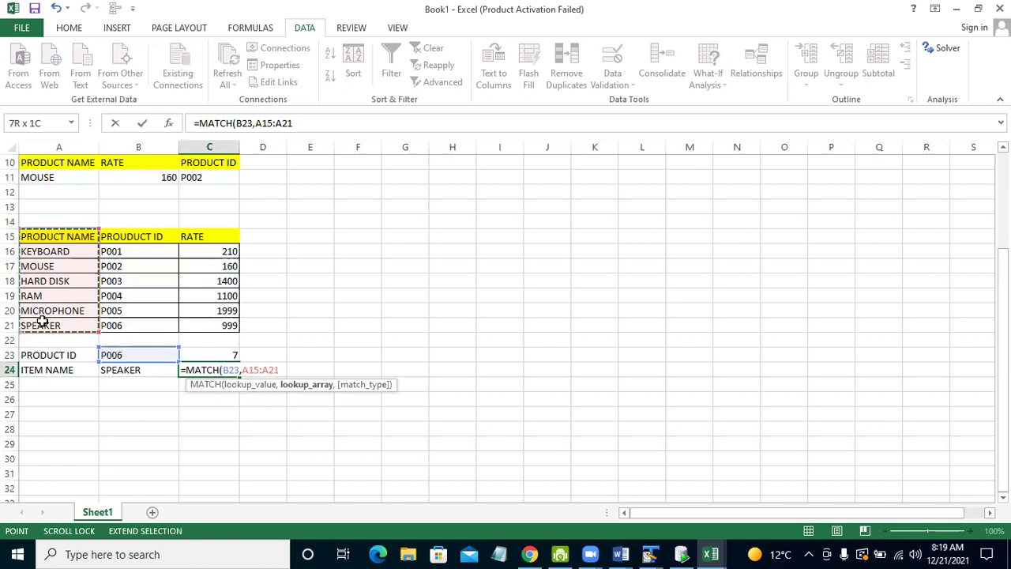
text(,)
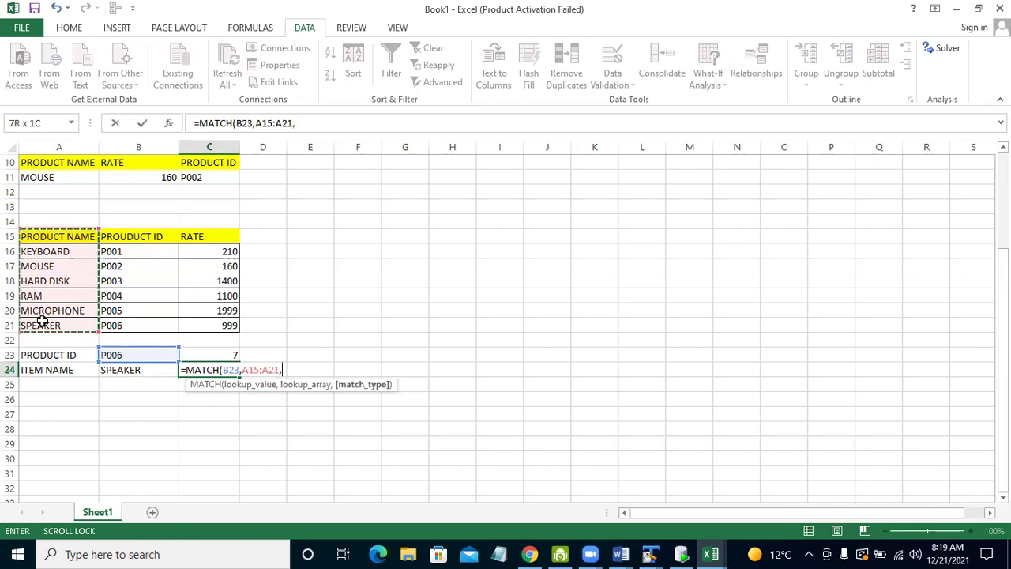
text(0)
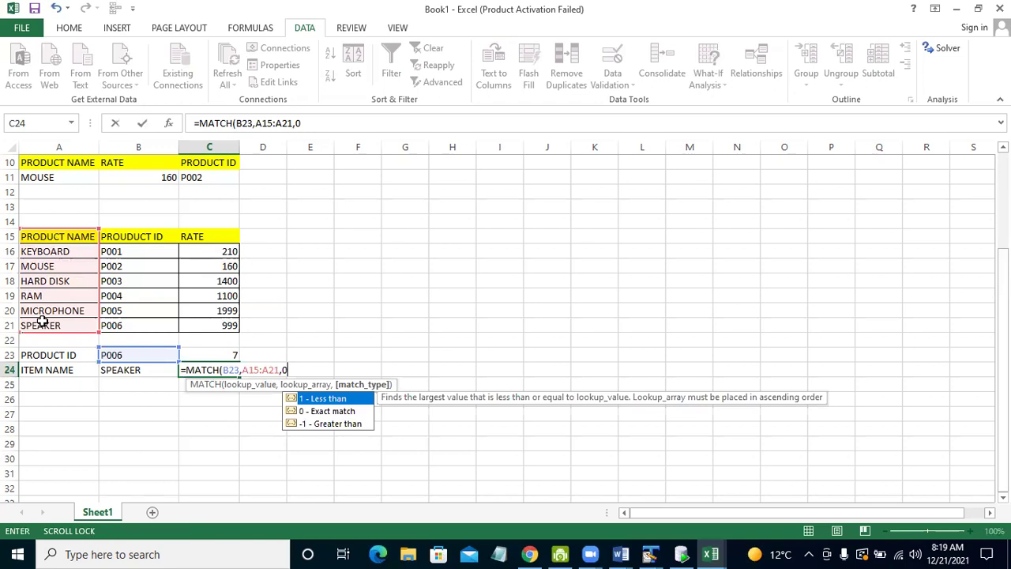
text())
key(ctrl+Return)
key(Return)
click(214, 366)
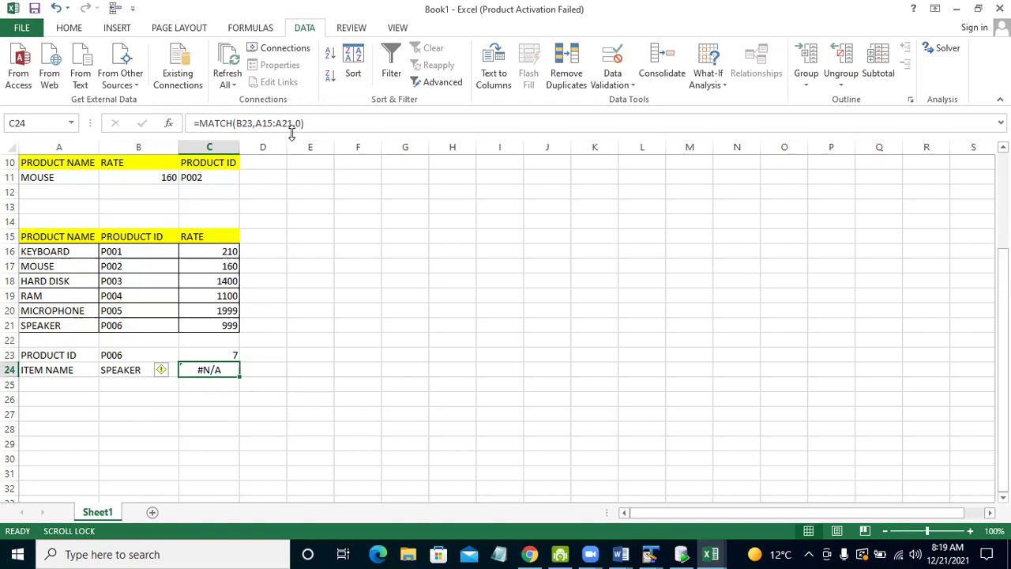
click(168, 124)
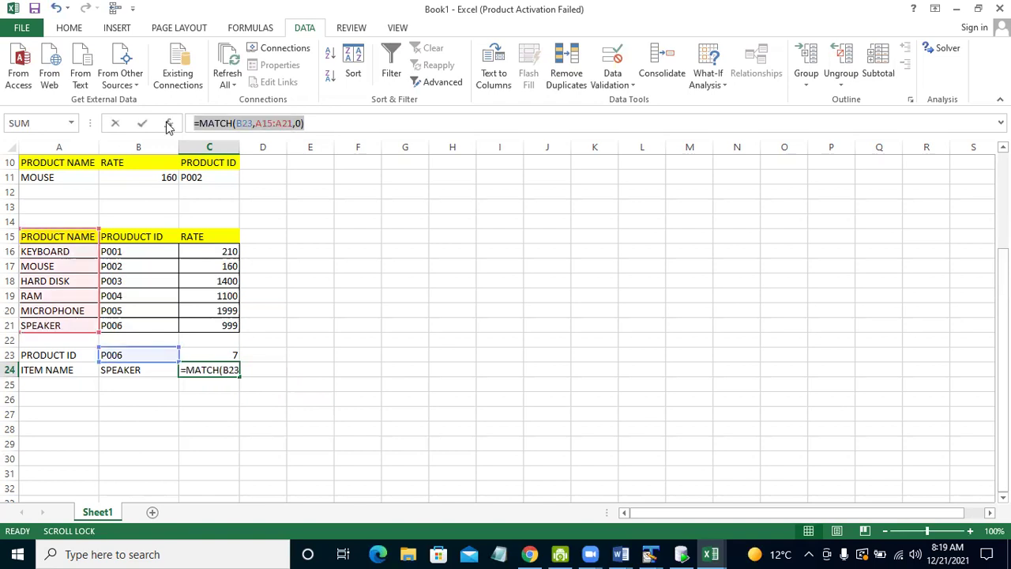
Clear C24 and re-enter =MATCH(B23,A15:A21,0), comparing its #N/A with C23.
key(BackSpace)
click(211, 355)
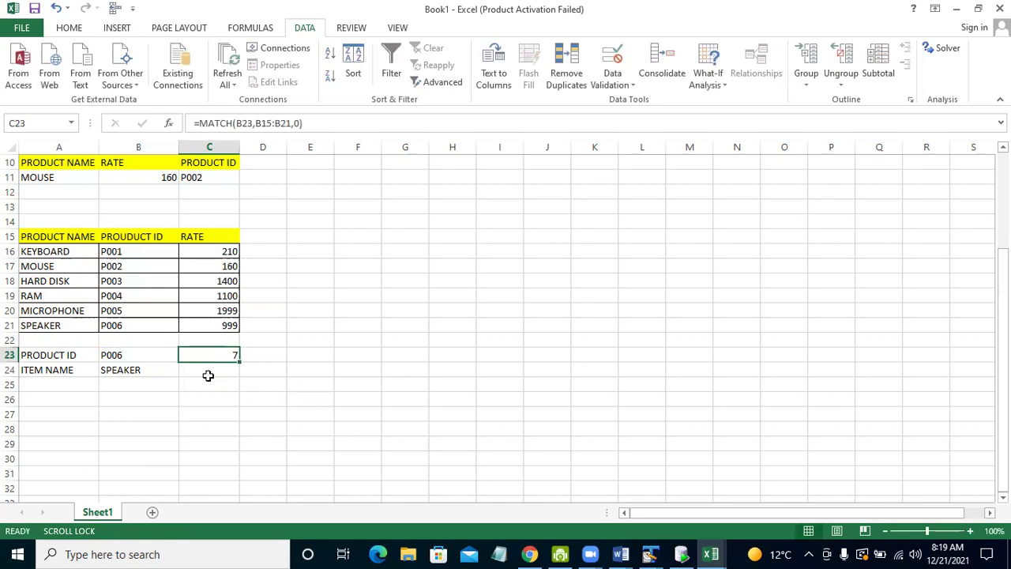
click(208, 370)
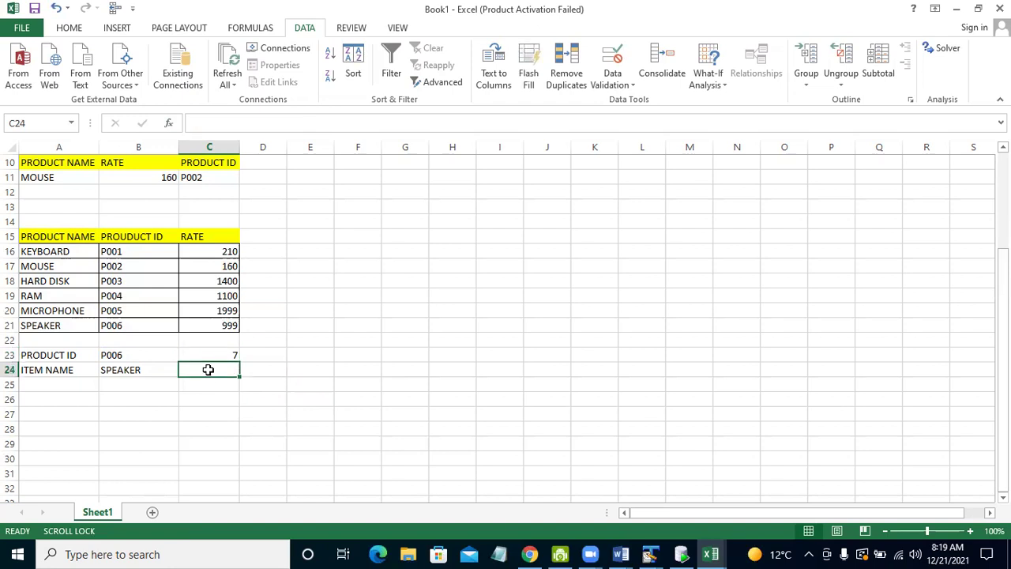
text(=)
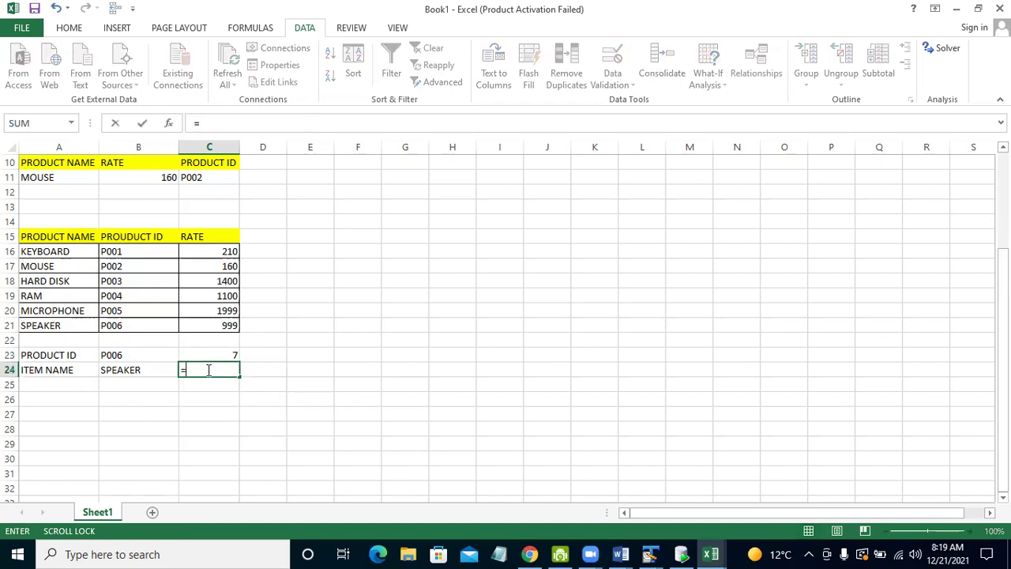
text(MATC)
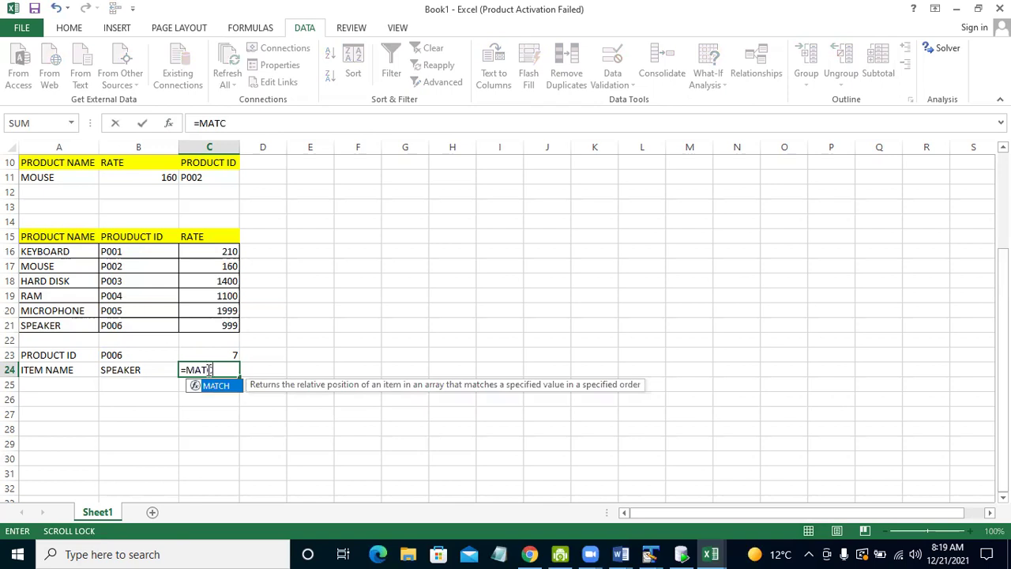
text(H)
text(()
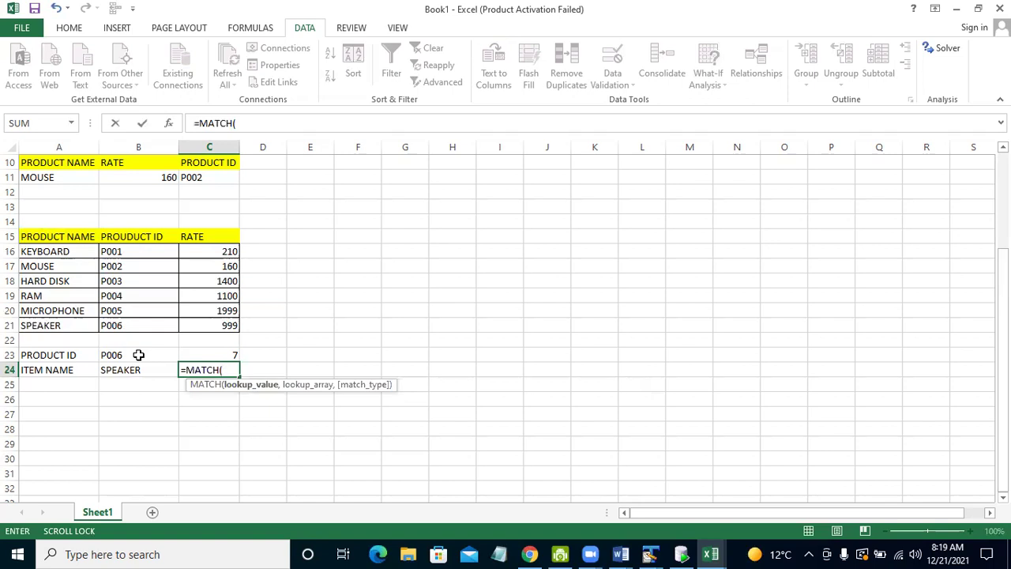
click(138, 354)
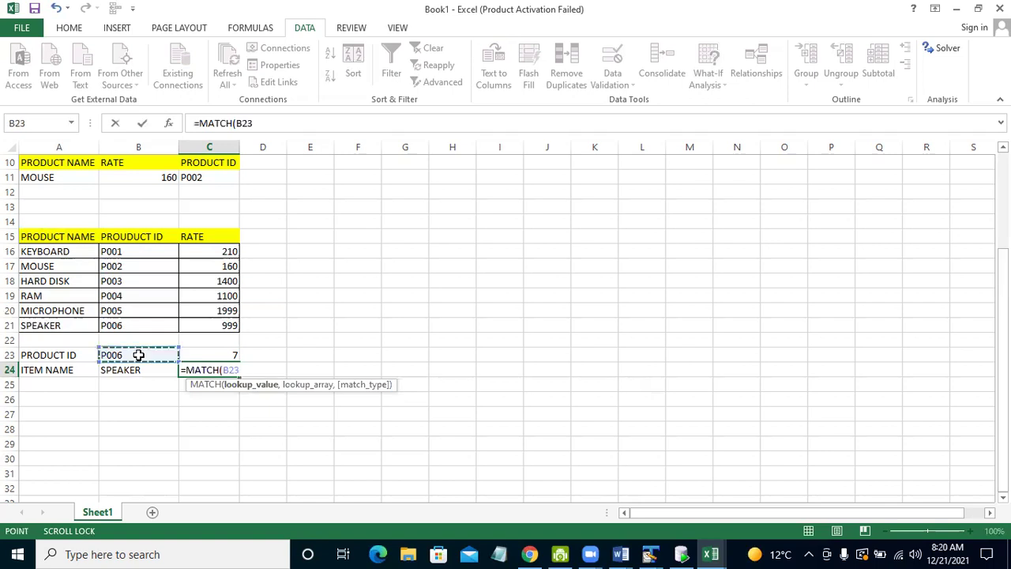
text(,)
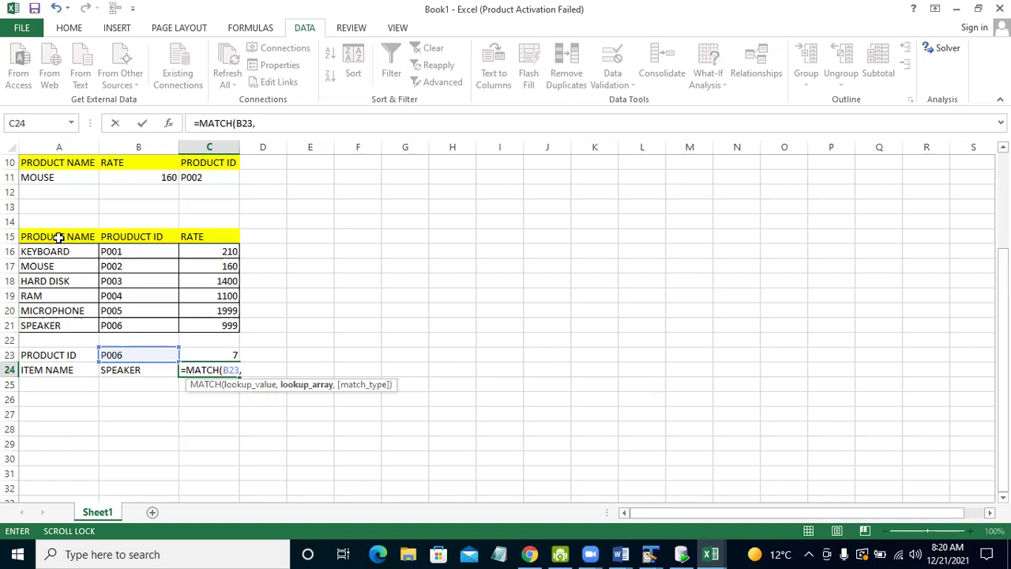
drag(58, 236, 60, 334)
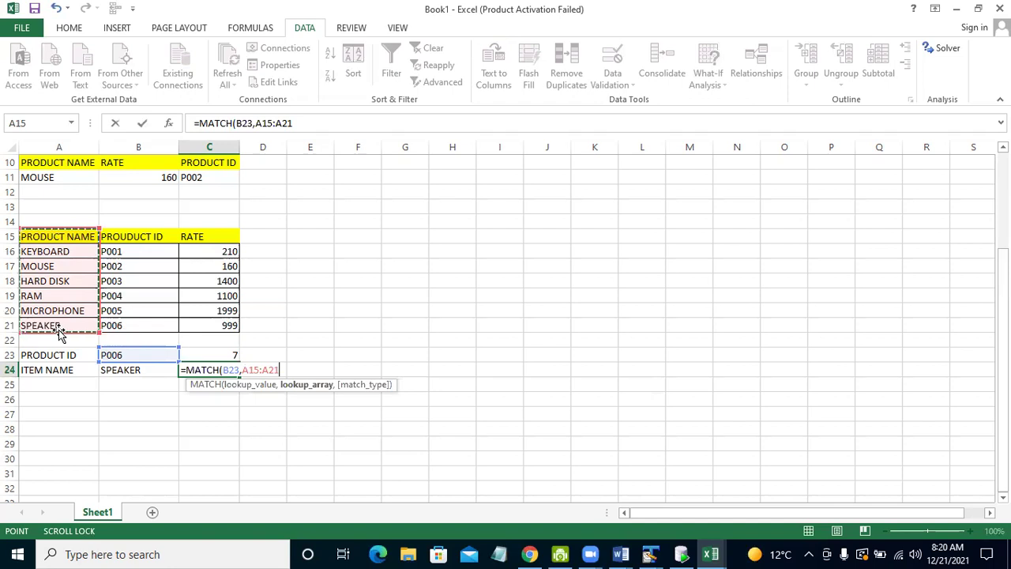
text(,)
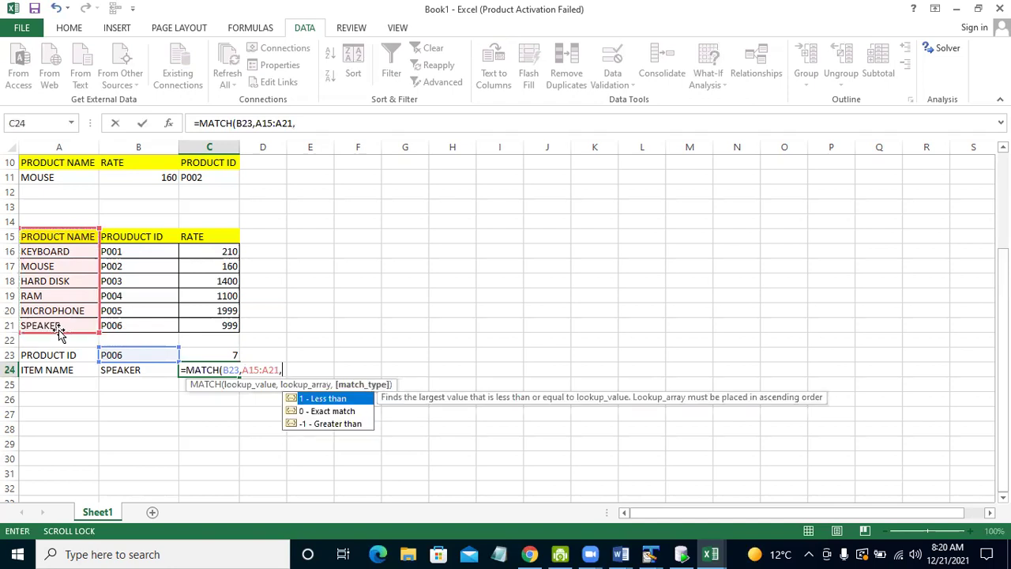
text(0)
key(Return)
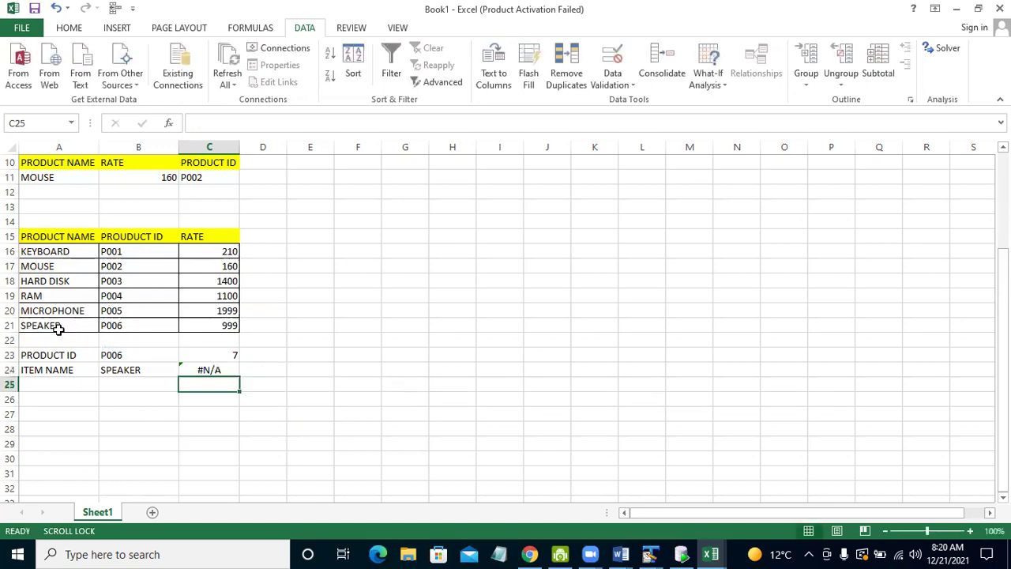
click(221, 358)
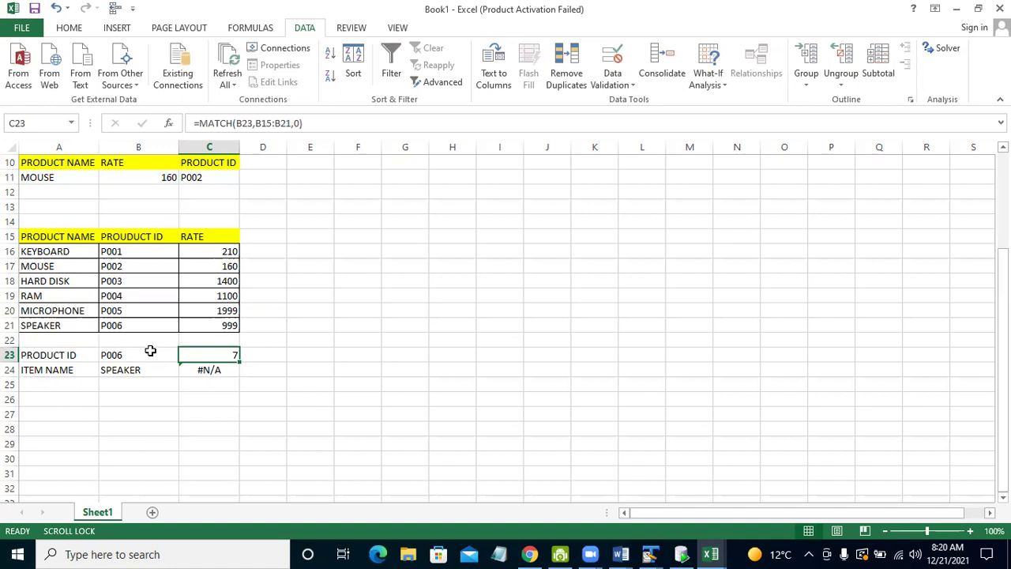
click(195, 370)
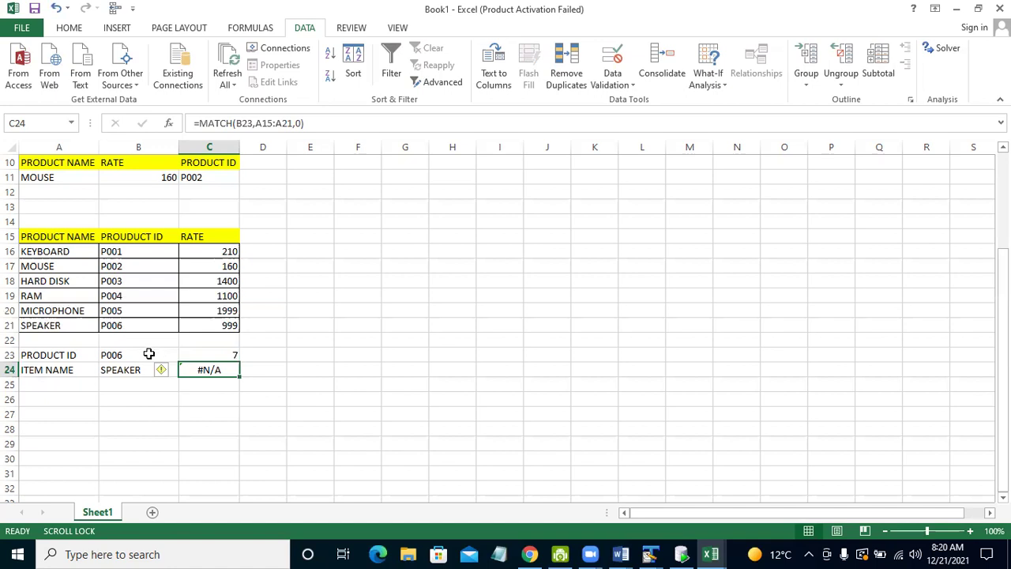
Copy C23's =MATCH(B23,B15:B21,0) into C24 so it returns 7.
click(149, 354)
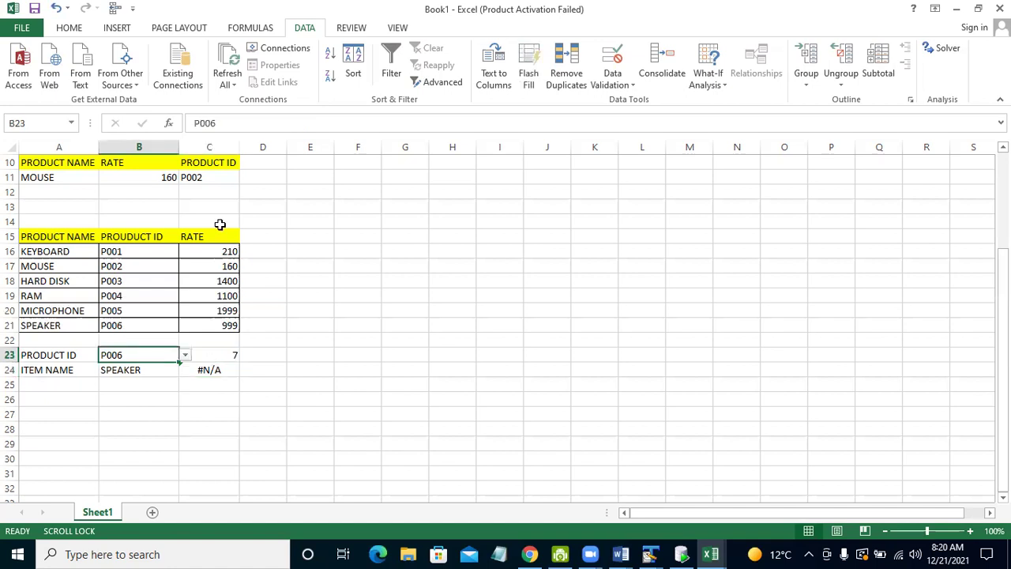
key(Right)
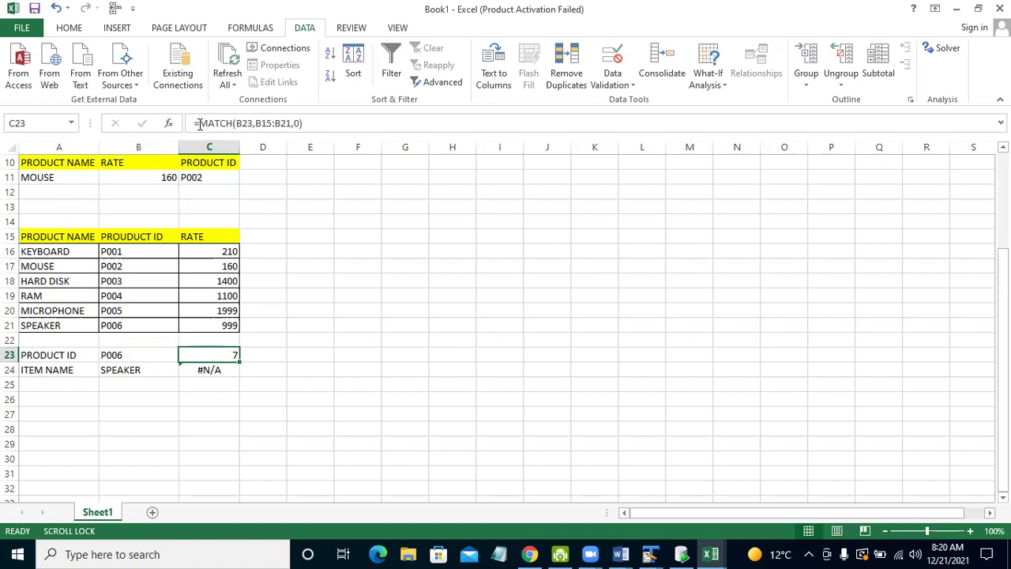
drag(316, 122, 193, 392)
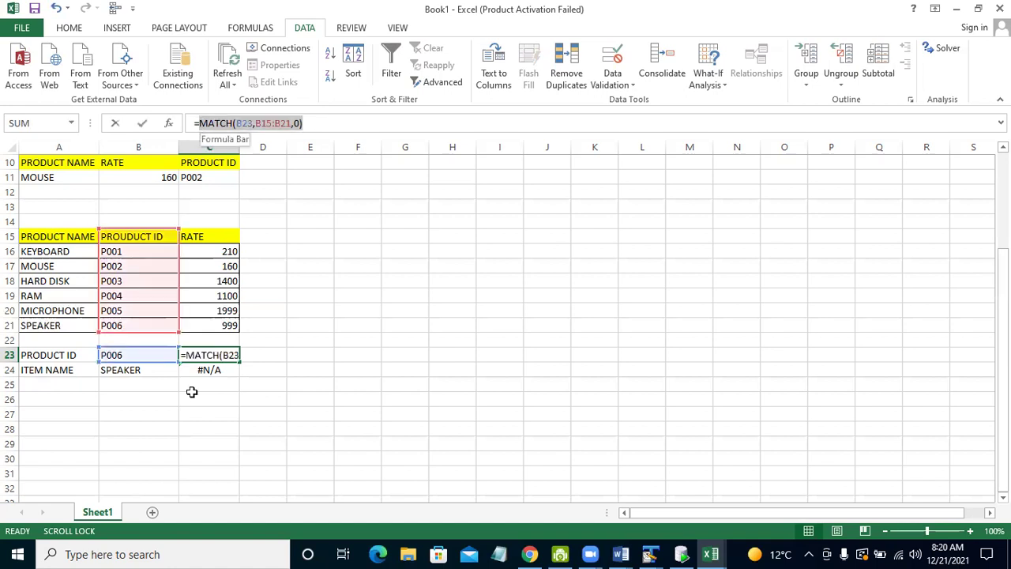
click(342, 125)
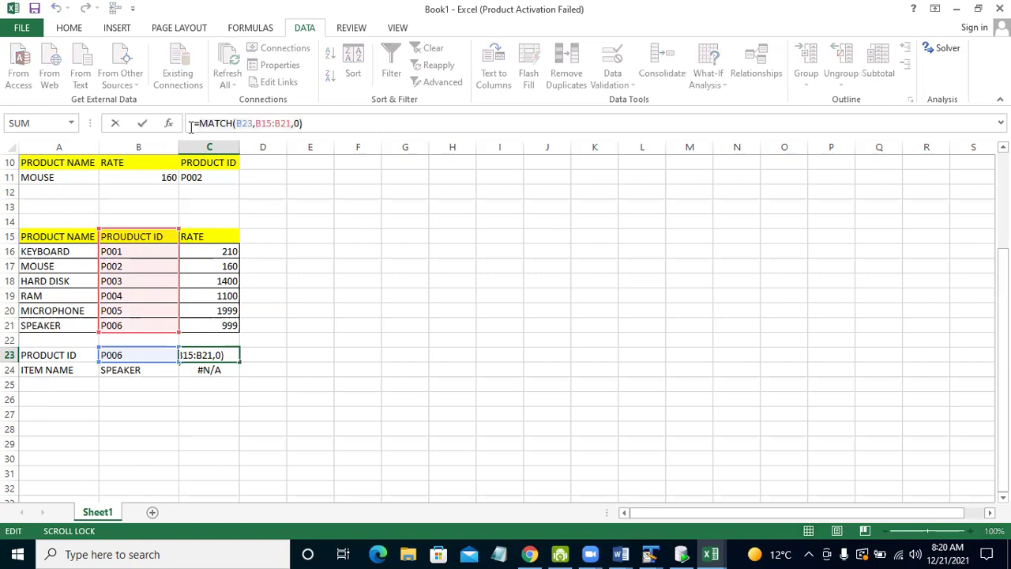
key(Return)
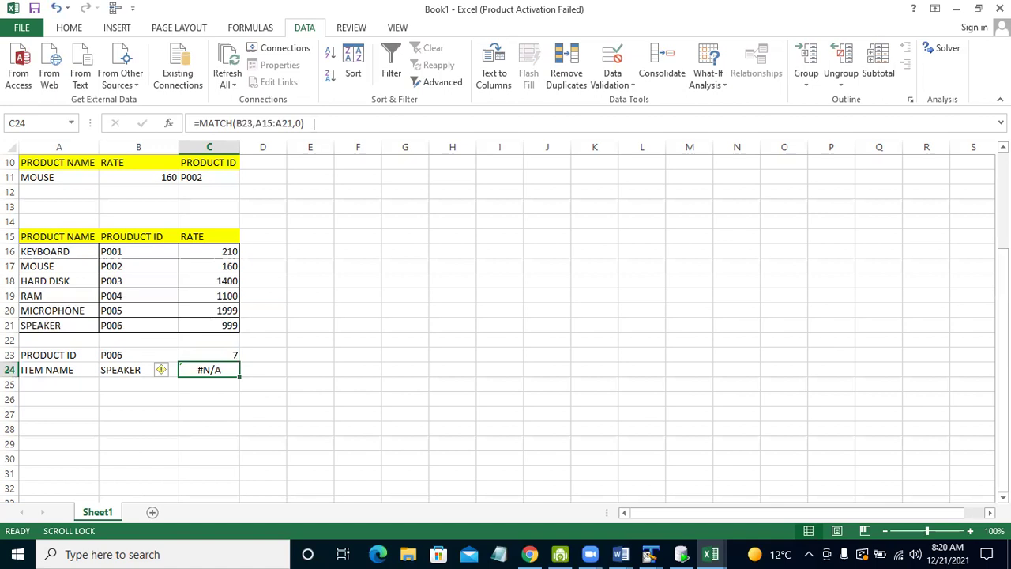
click(314, 124)
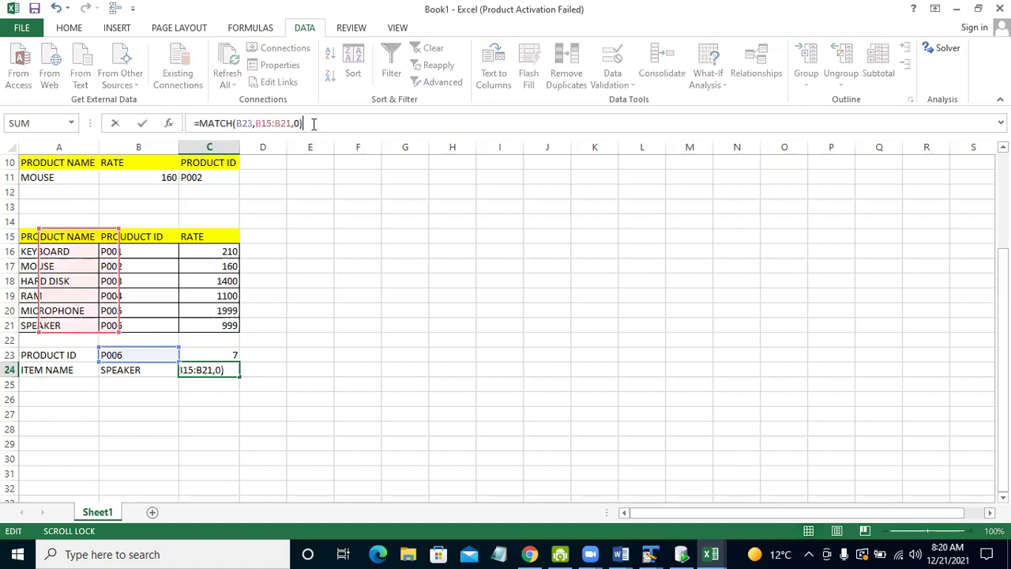
key(Return)
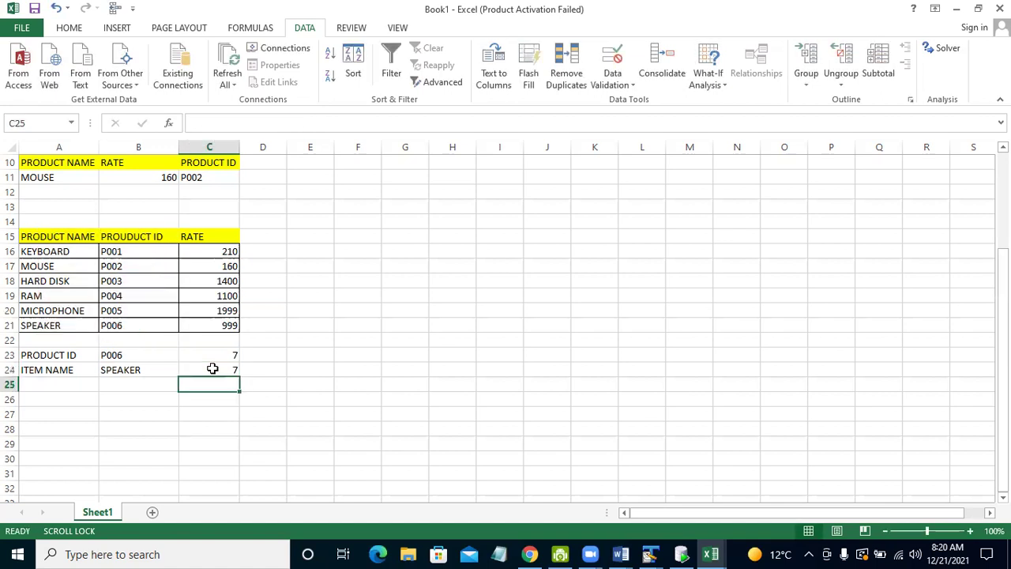
click(212, 369)
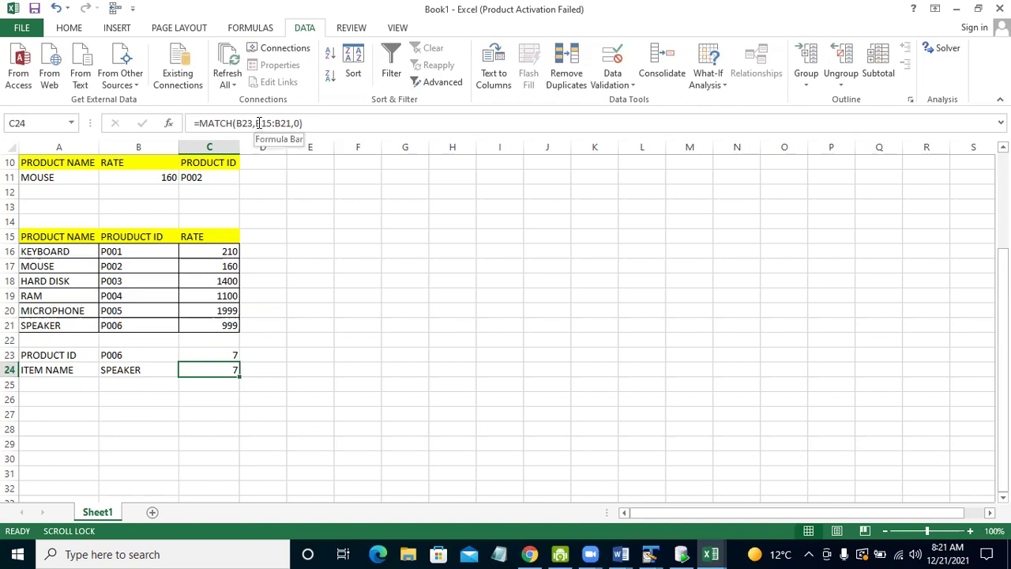
Switch C24's references from column B to A, giving =MATCH(A23,A15:A21,0) and #N/A.
click(258, 123)
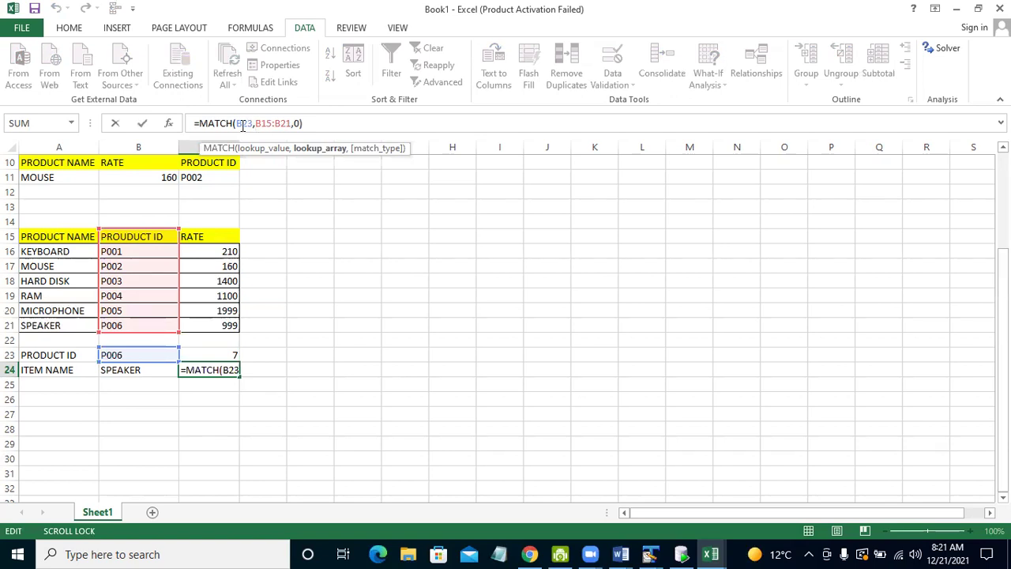
click(246, 124)
drag(241, 124, 236, 124)
text(A)
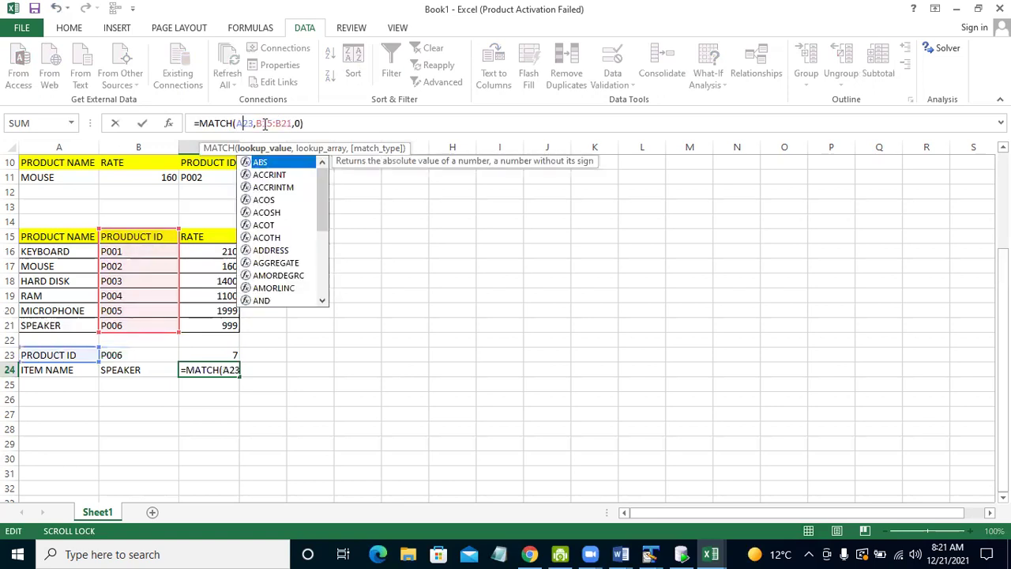
click(266, 124)
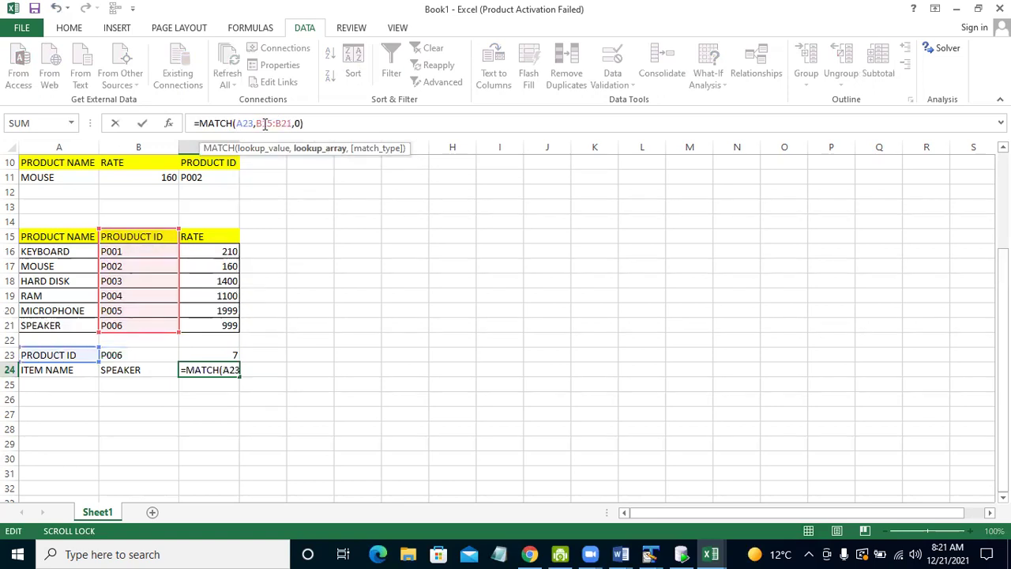
key(BackSpace)
text(A)
click(282, 125)
key(BackSpace)
text(A)
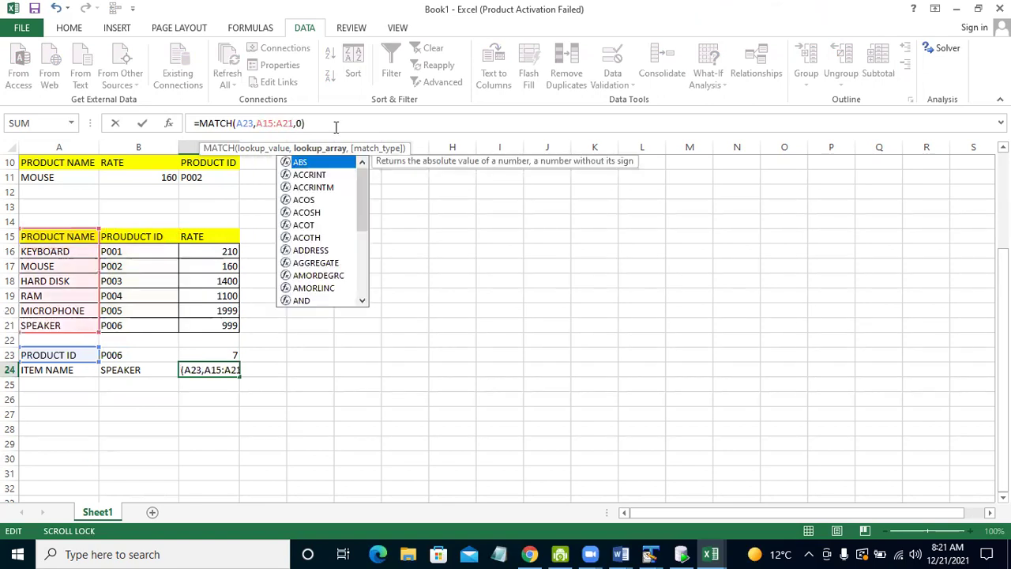
click(336, 126)
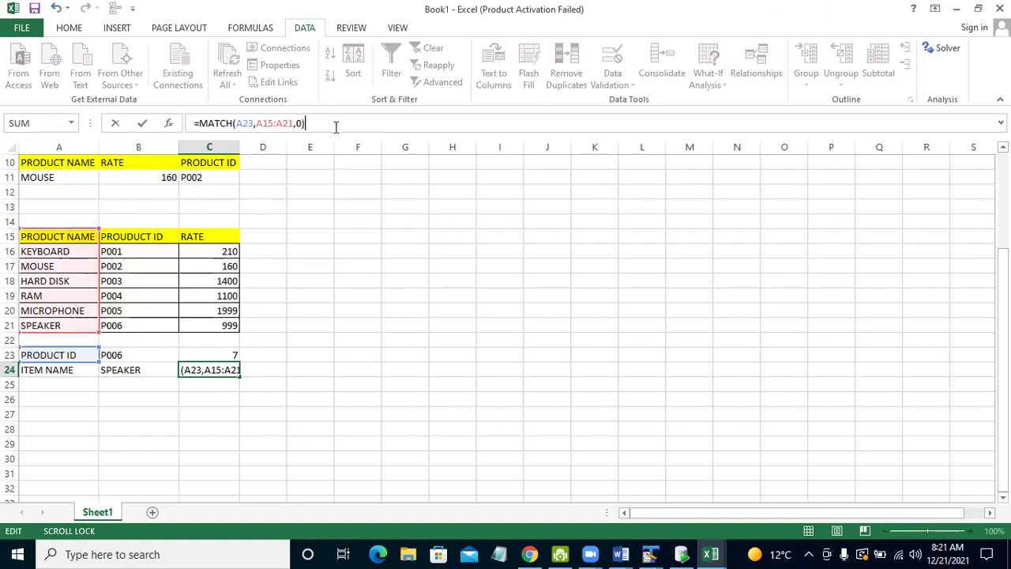
key(Return)
Change the lookup value to A21 so C24 returns 7 for SPEAKER.
click(209, 365)
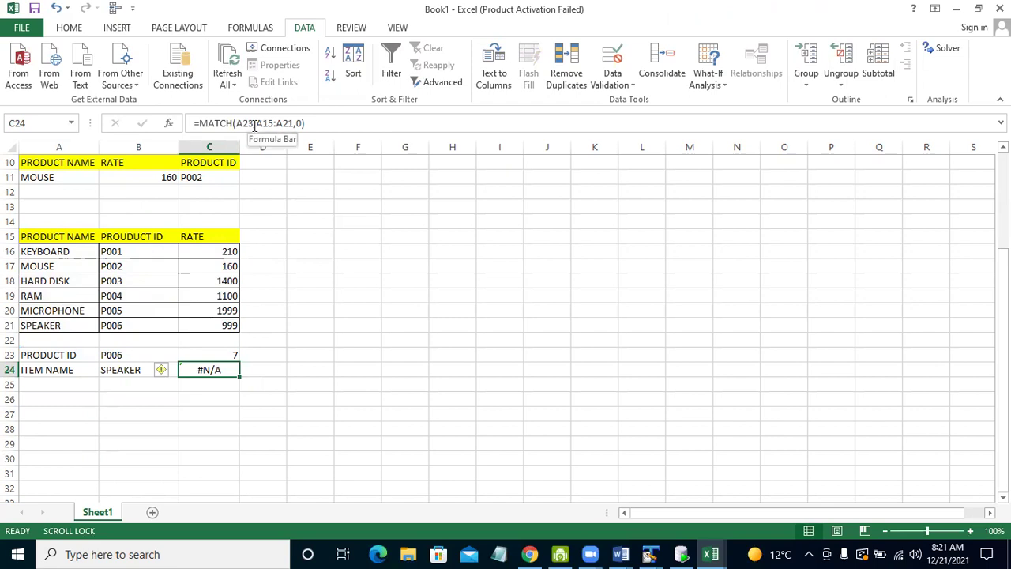
click(254, 126)
key(BackSpace)
text(1)
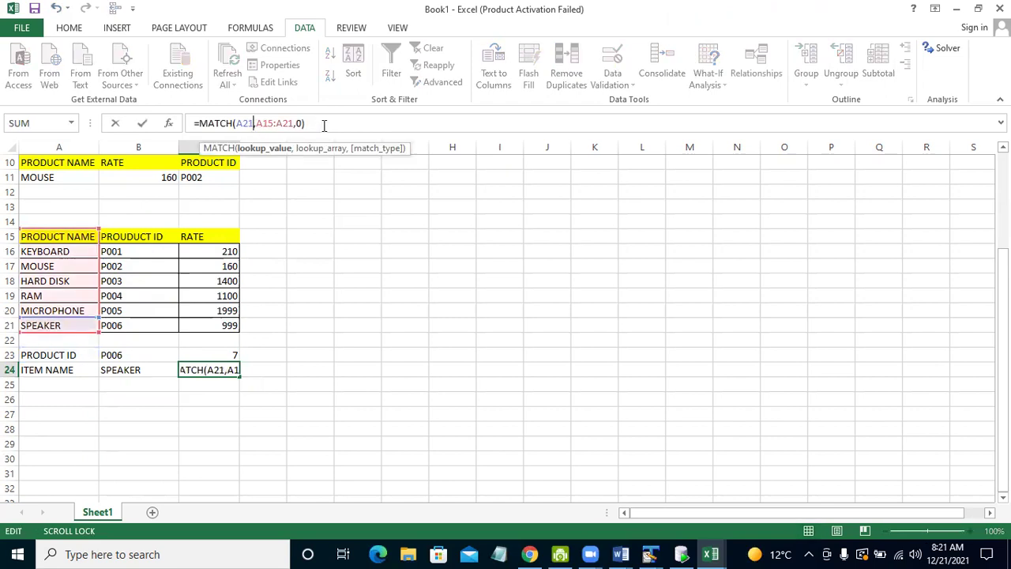
click(324, 125)
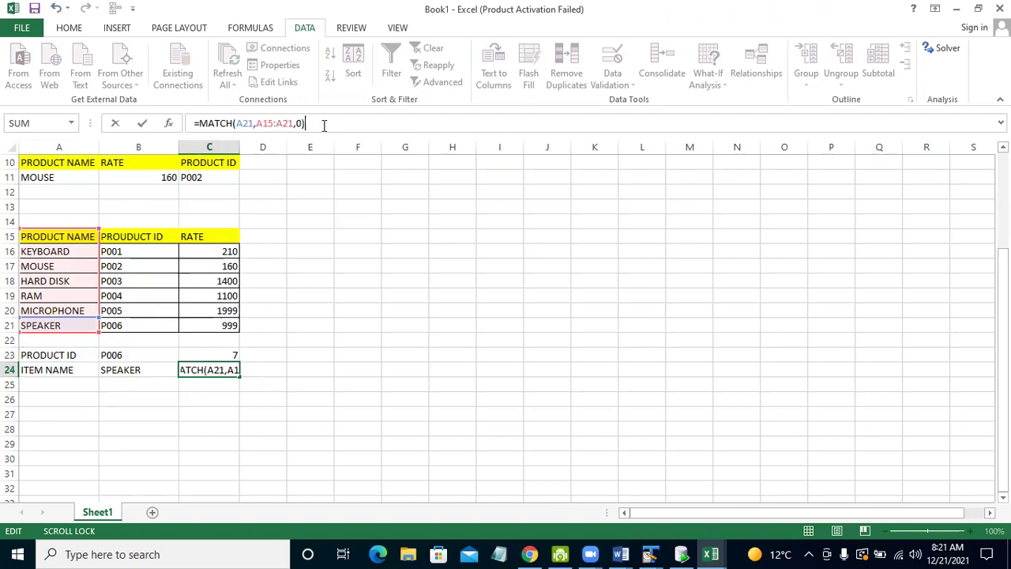
key(Return)
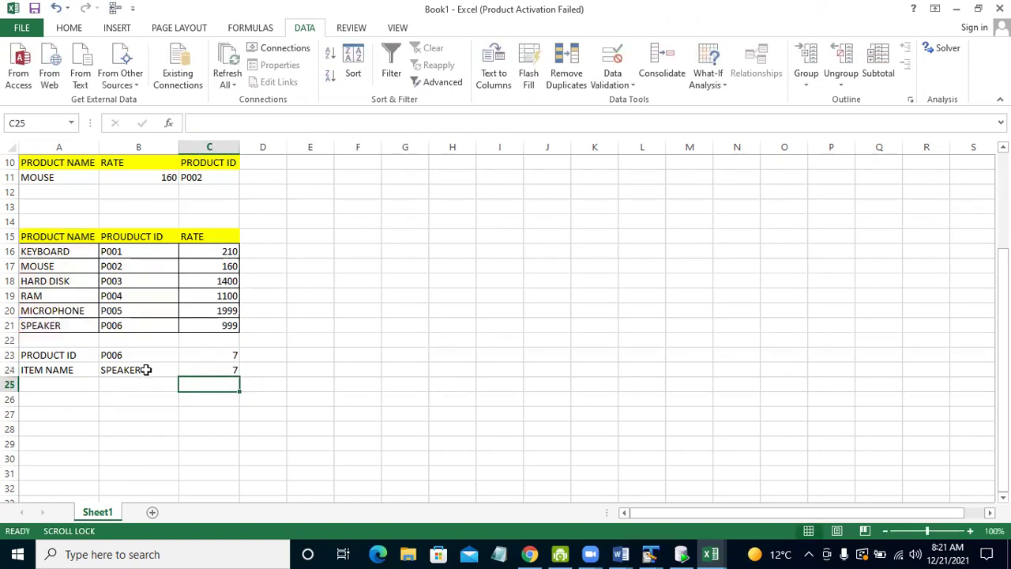
key(Up)
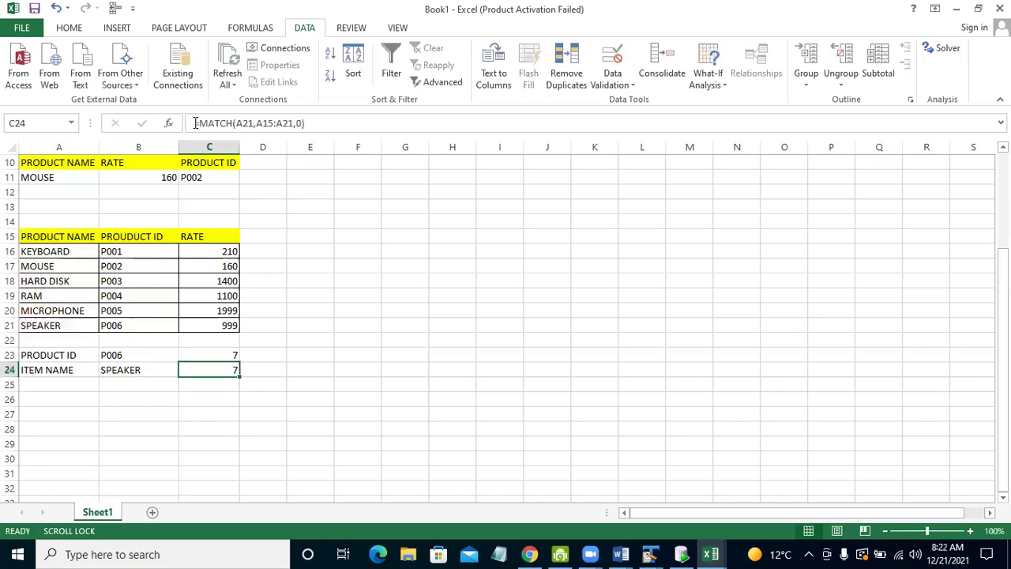
double_click(197, 124)
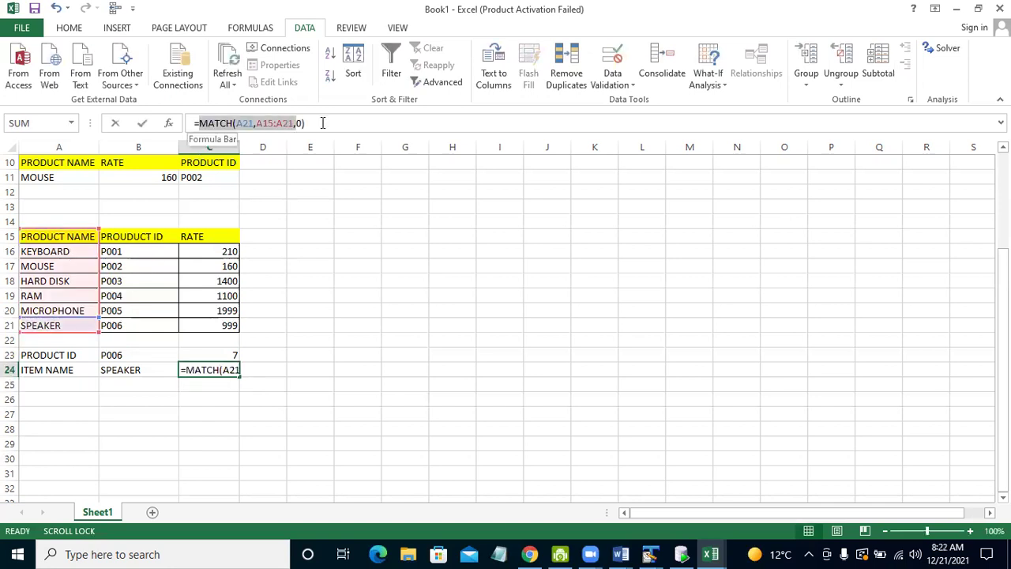
text(B23,B15:B21)
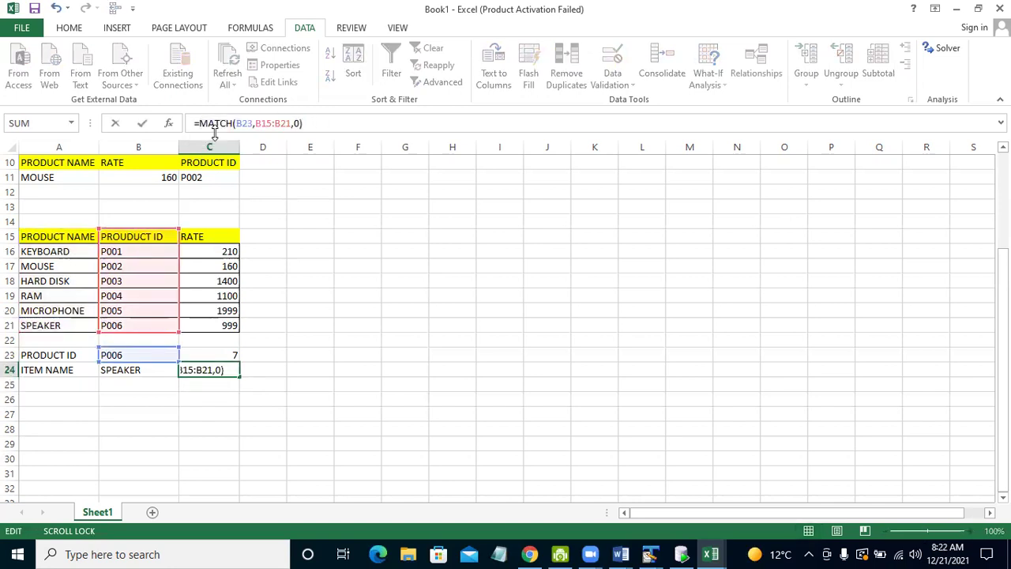
key(ctrl+z)
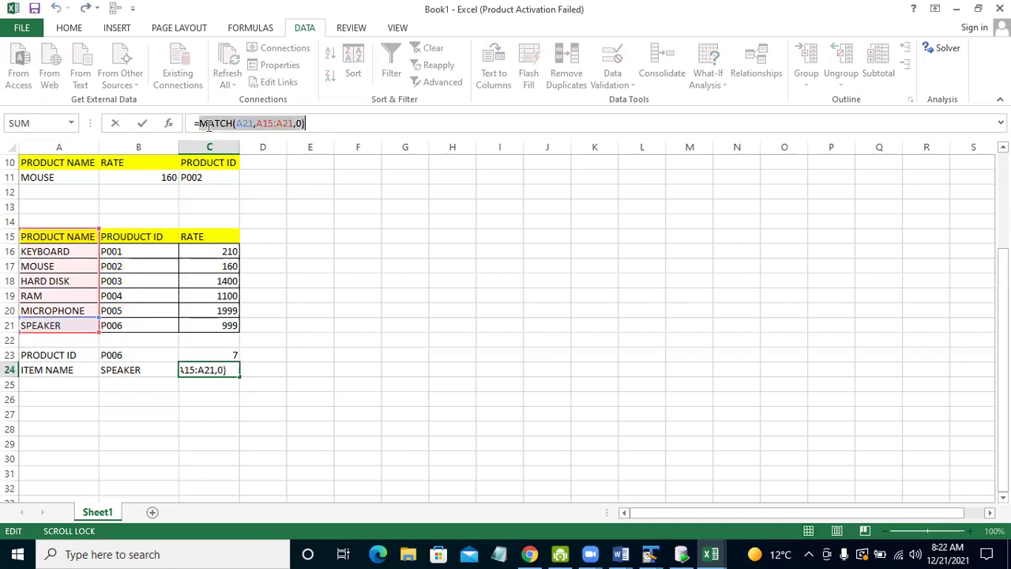
click(314, 391)
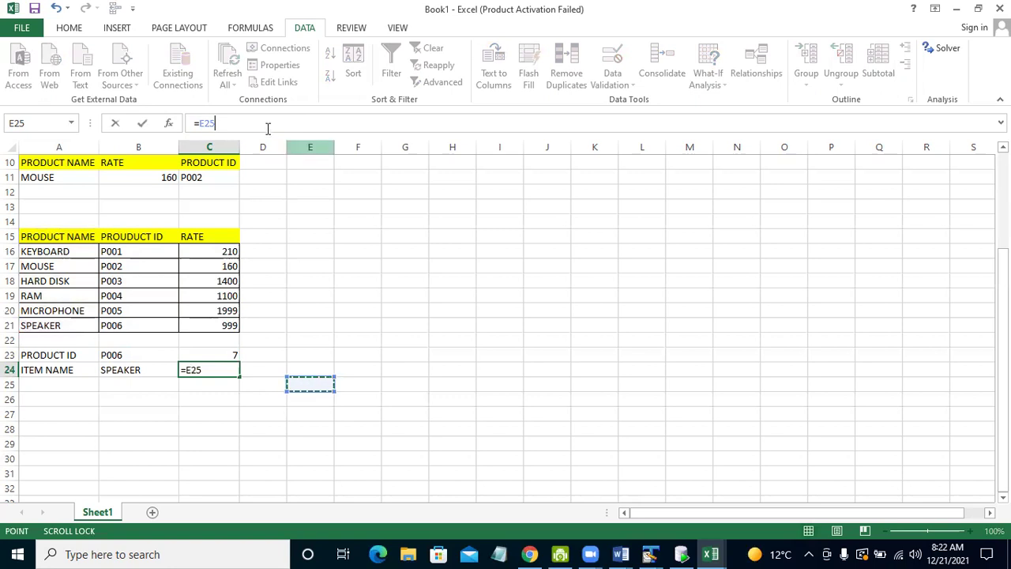
key(Escape)
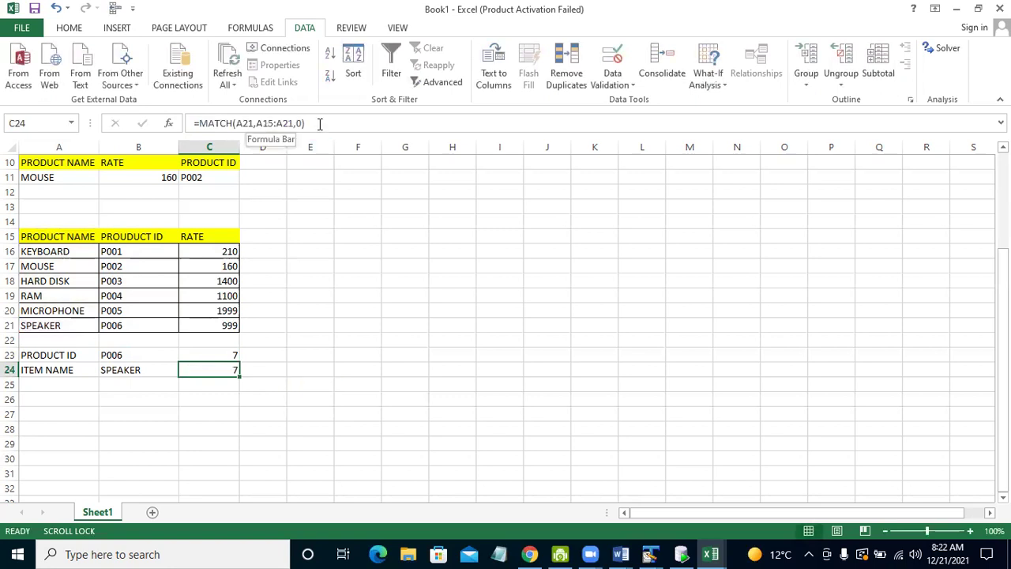
click(320, 123)
key(Return)
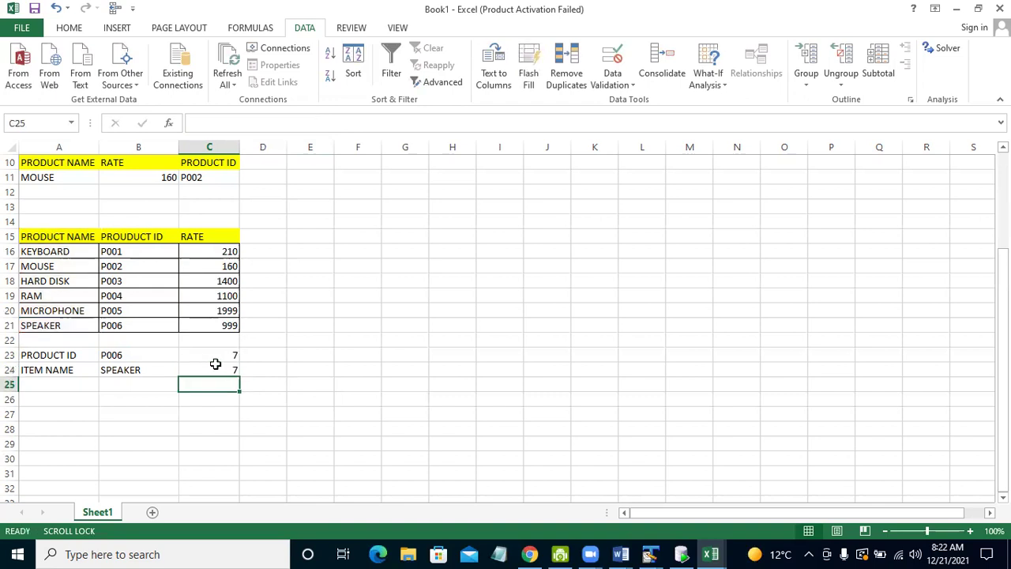
click(211, 369)
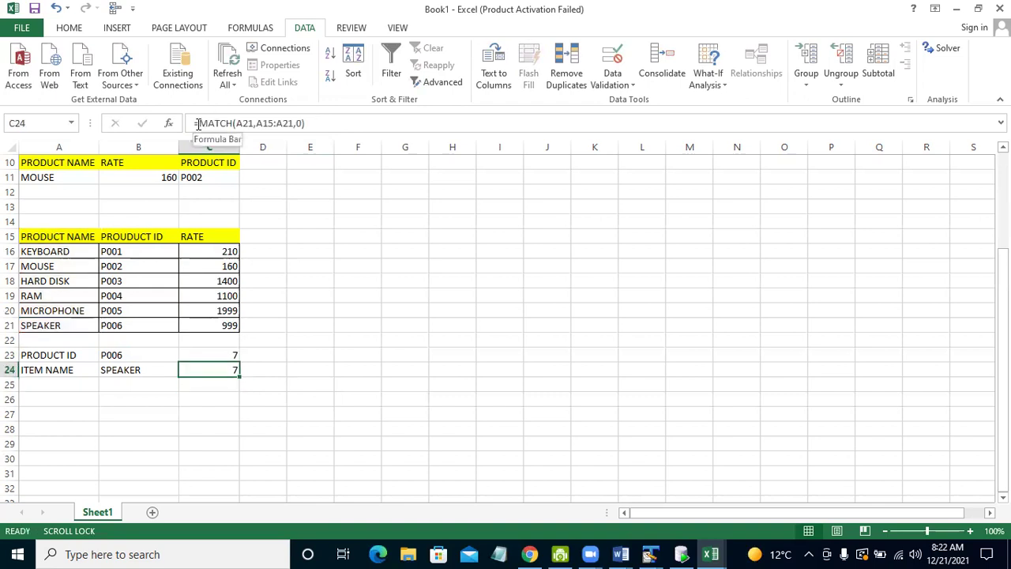
click(258, 123)
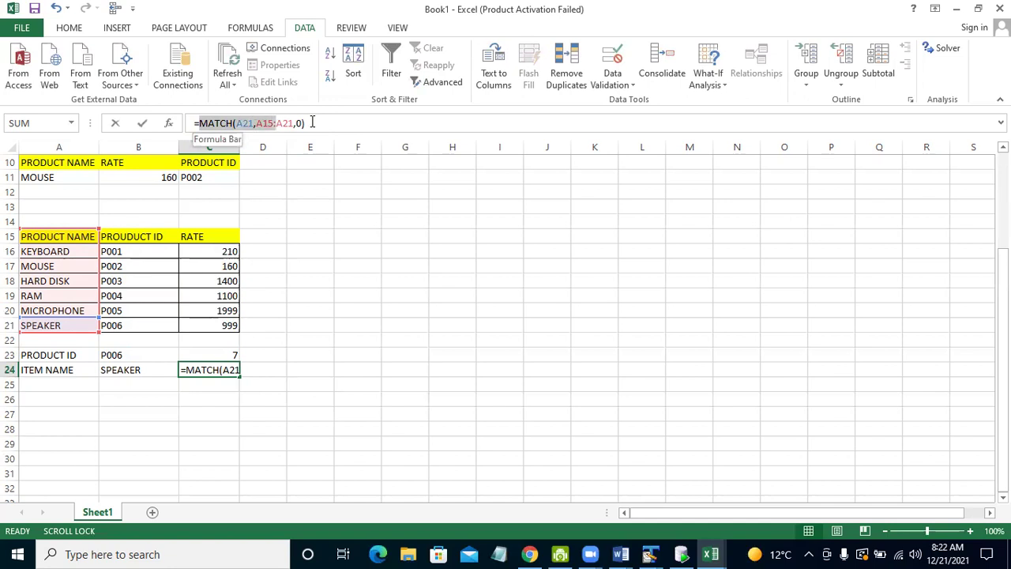
drag(312, 122, 344, 121)
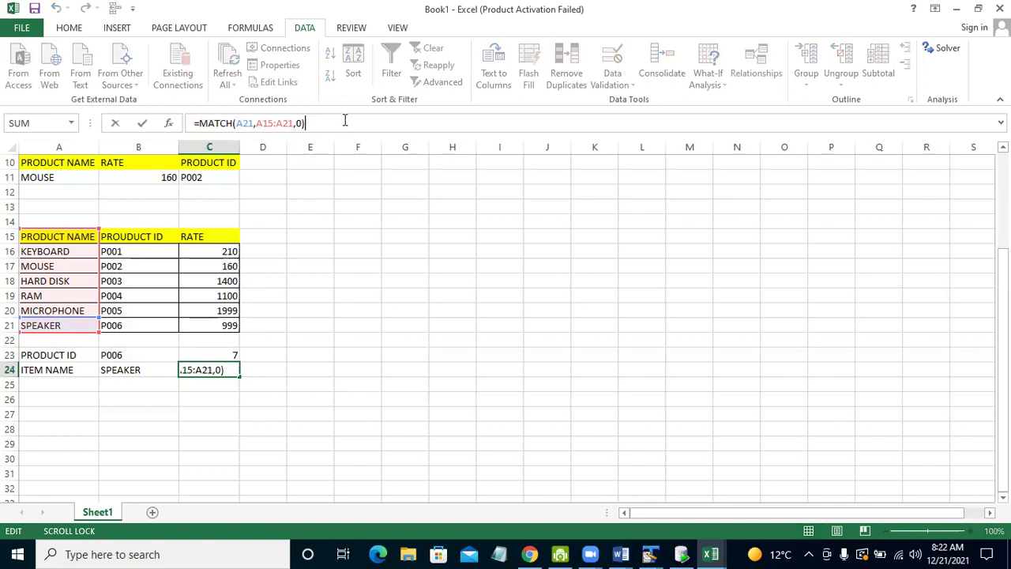
key(Return)
click(128, 369)
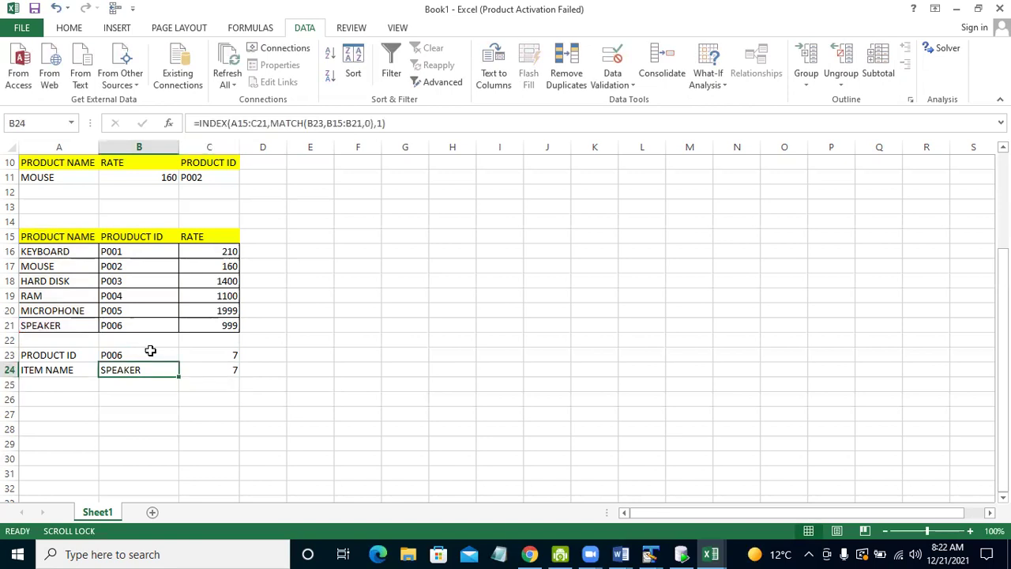
click(150, 355)
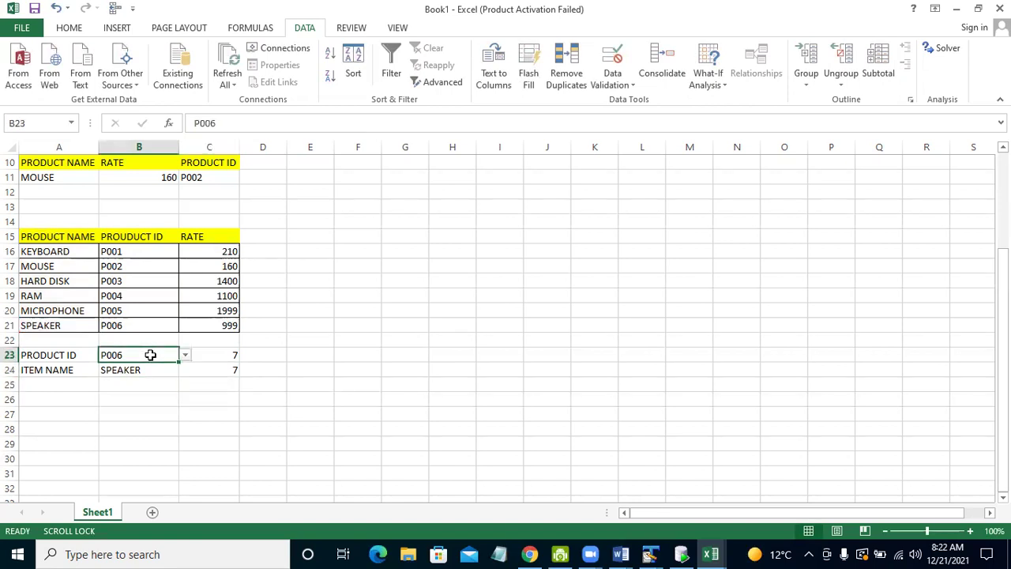
click(203, 366)
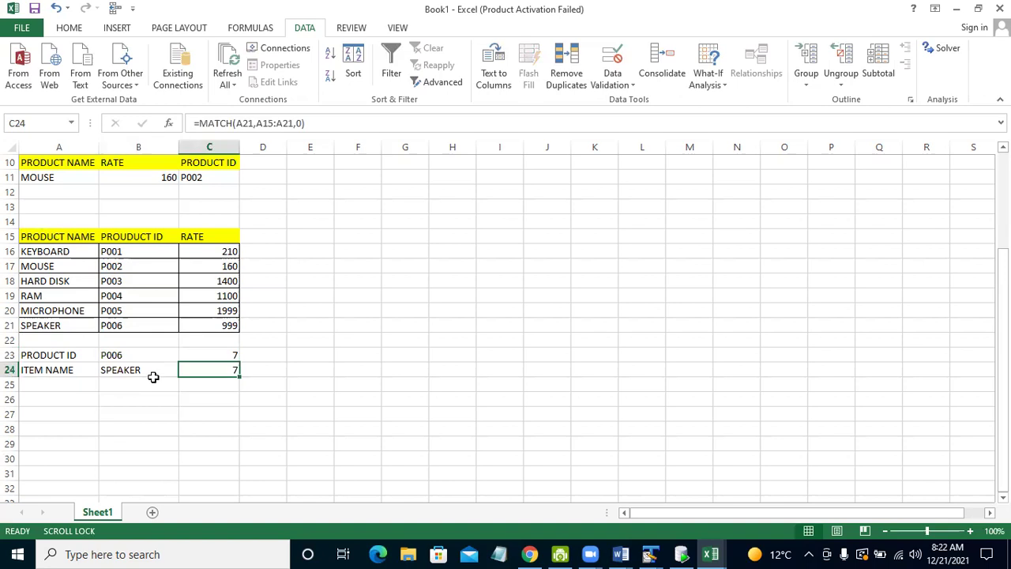
click(152, 384)
click(143, 356)
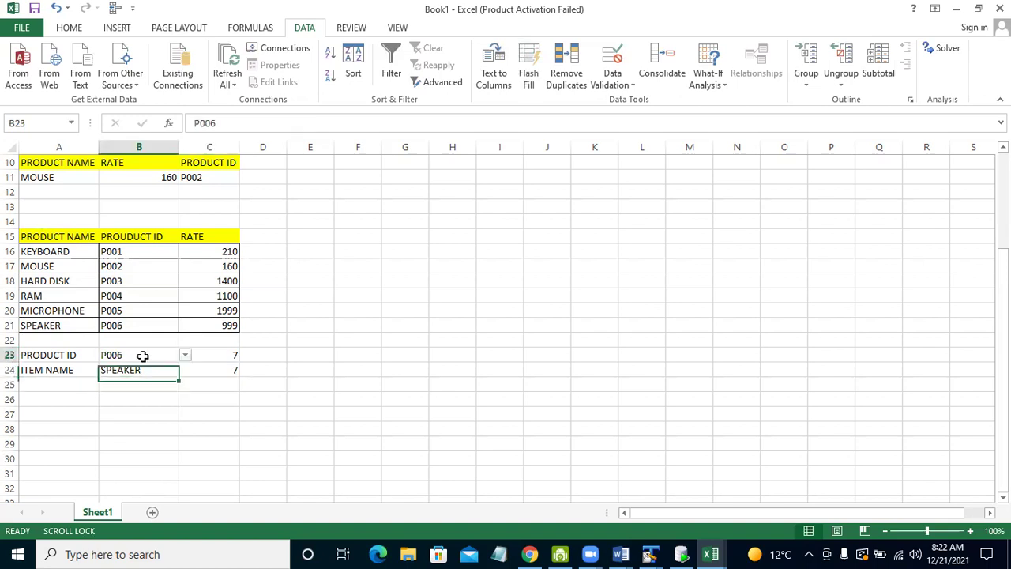
click(114, 375)
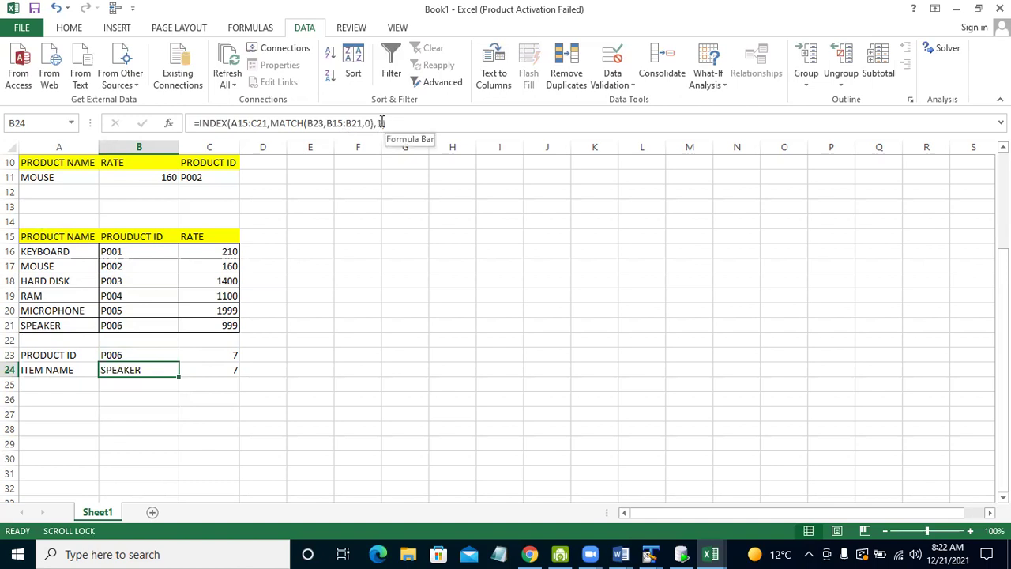
click(381, 122)
key(BackSpace)
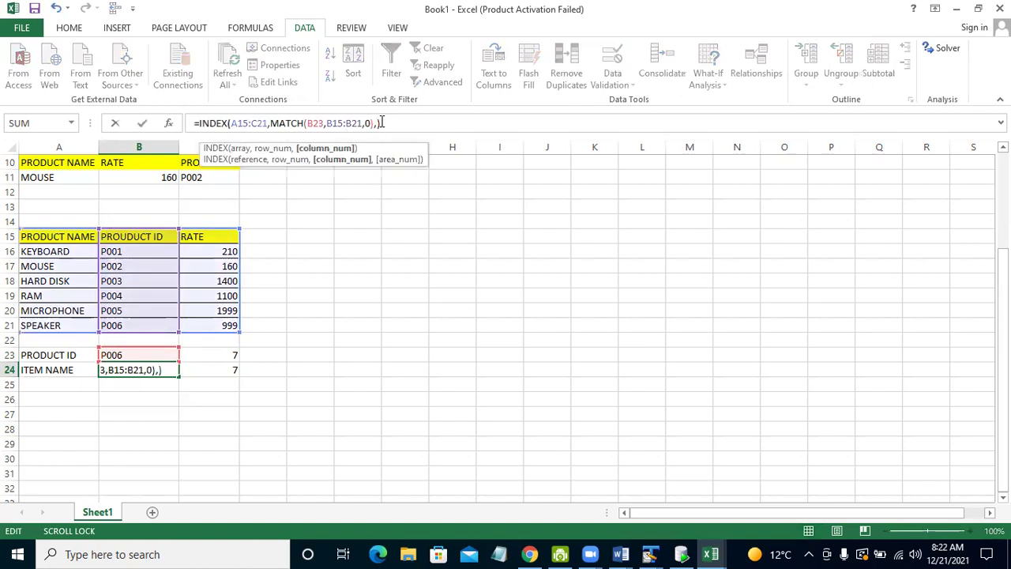
key(ctrl+v)
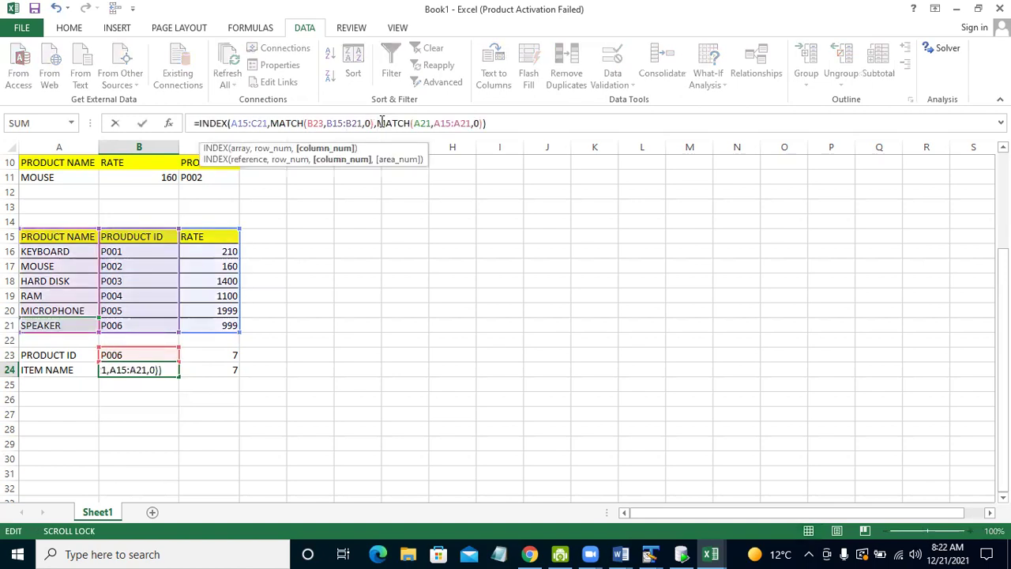
click(515, 123)
key(Return)
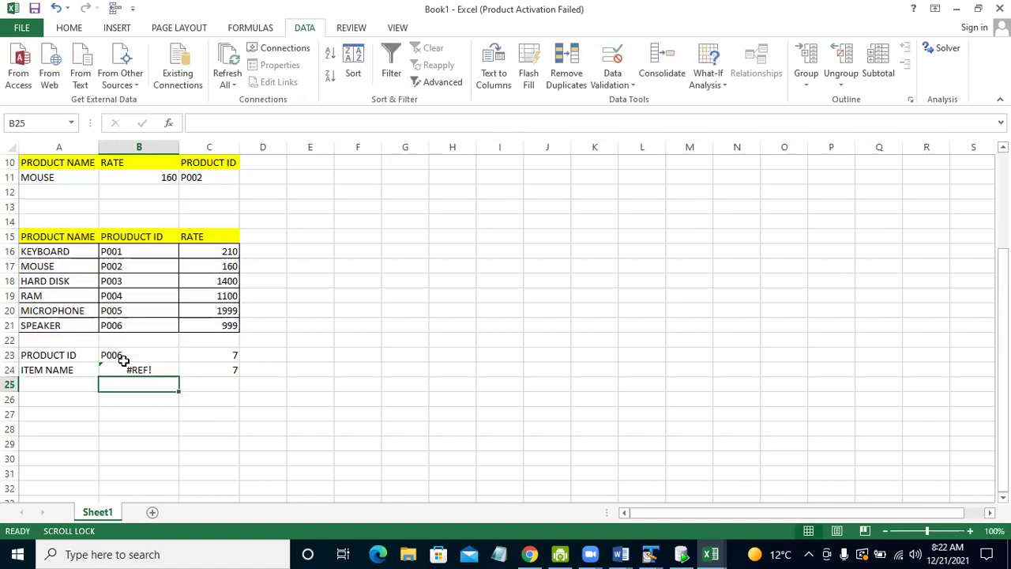
click(128, 370)
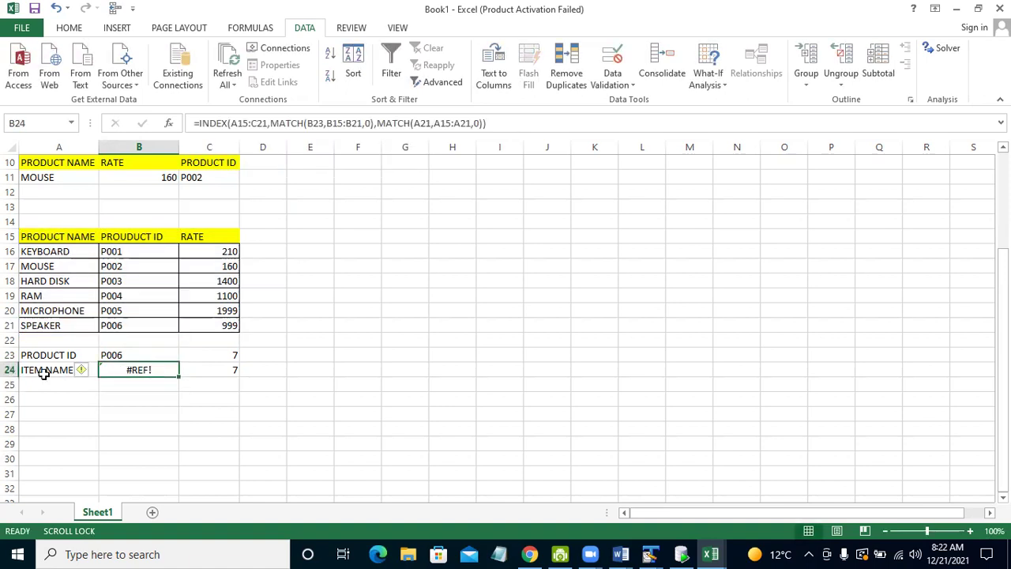
drag(47, 370, 199, 369)
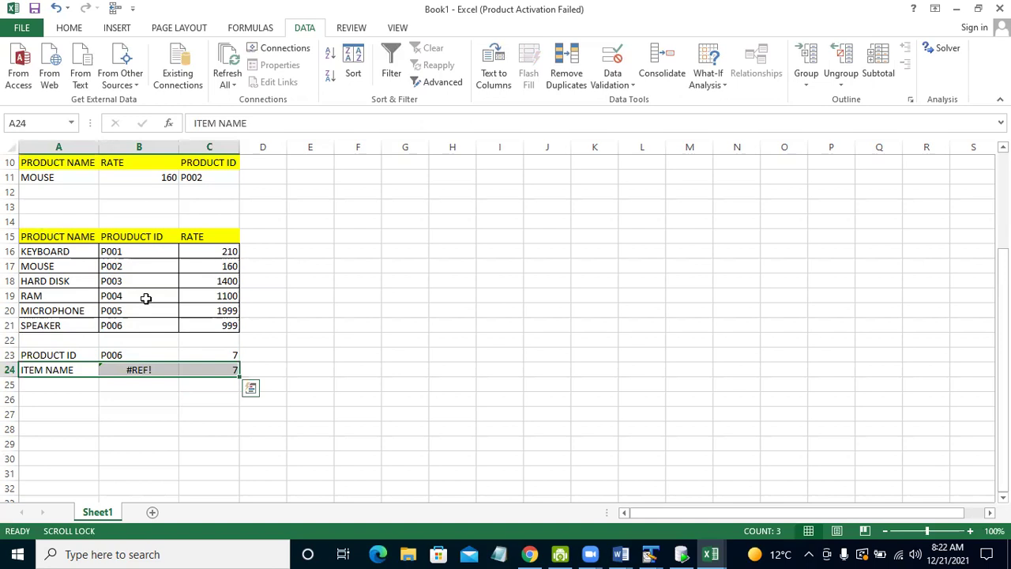
click(130, 357)
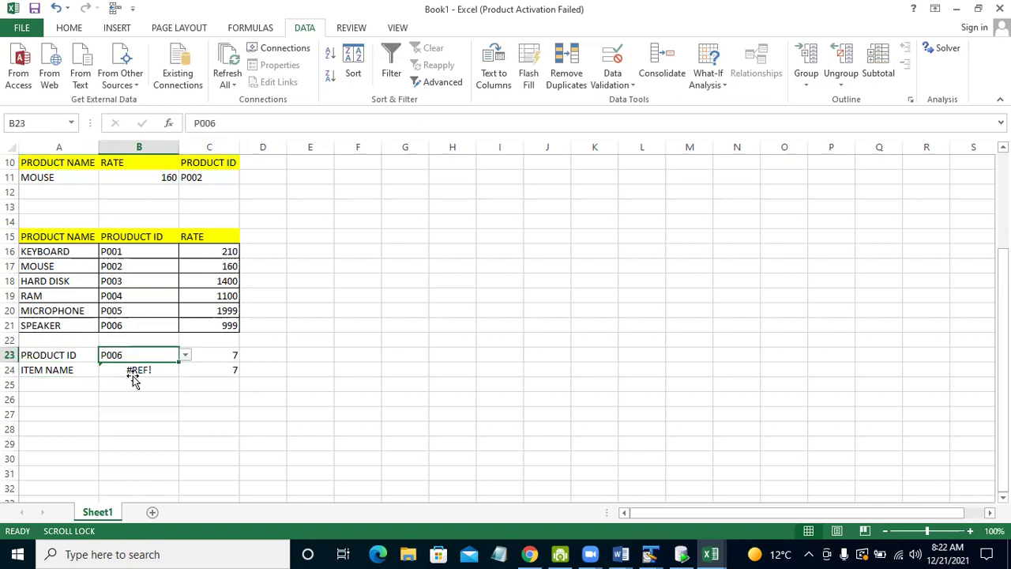
click(133, 380)
click(133, 370)
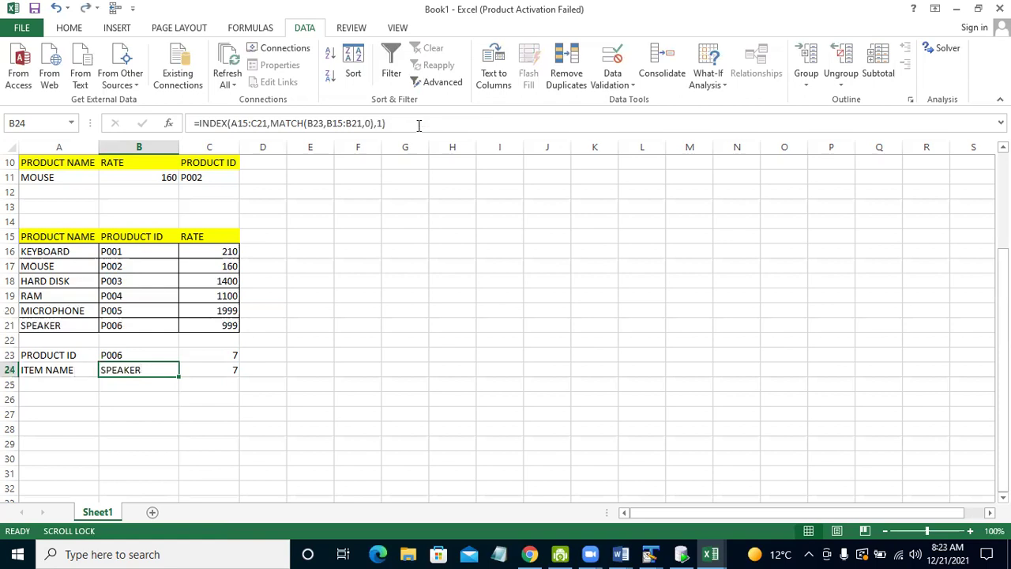
Re-enter the closing parenthesis of B24's =INDEX(A15:C21,MATCH(B23,B15:B21,0),1) formula.
click(419, 124)
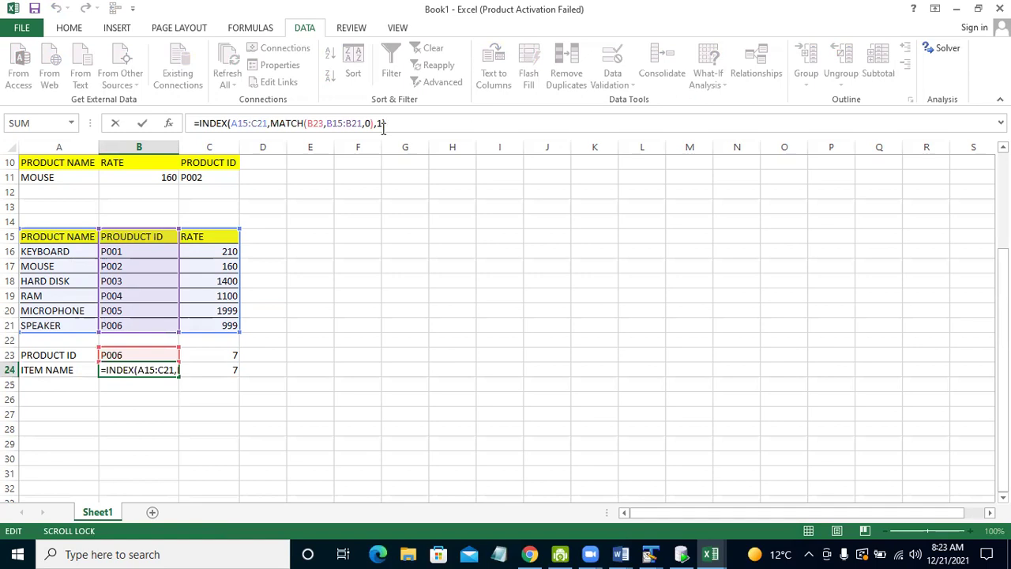
text())
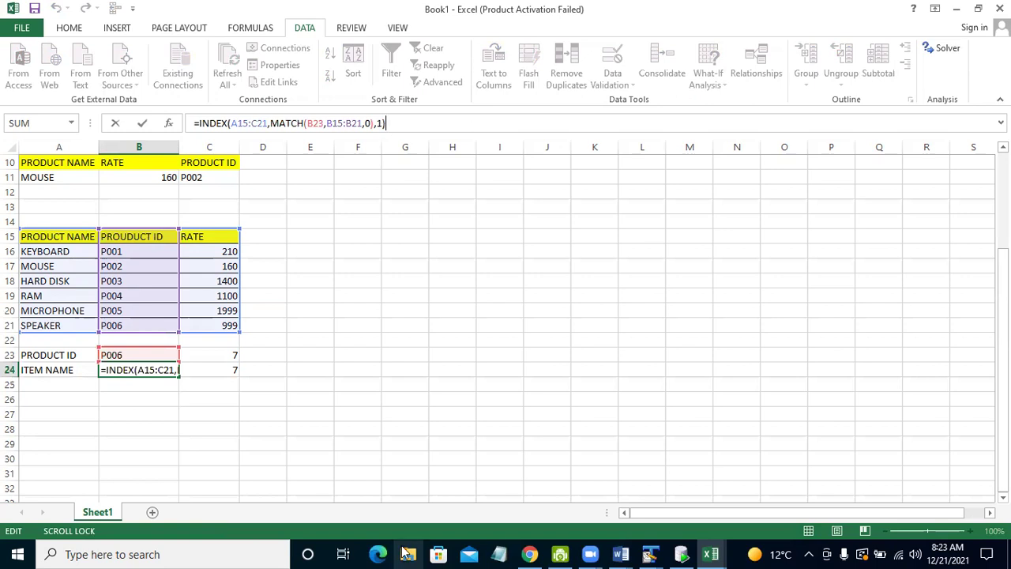